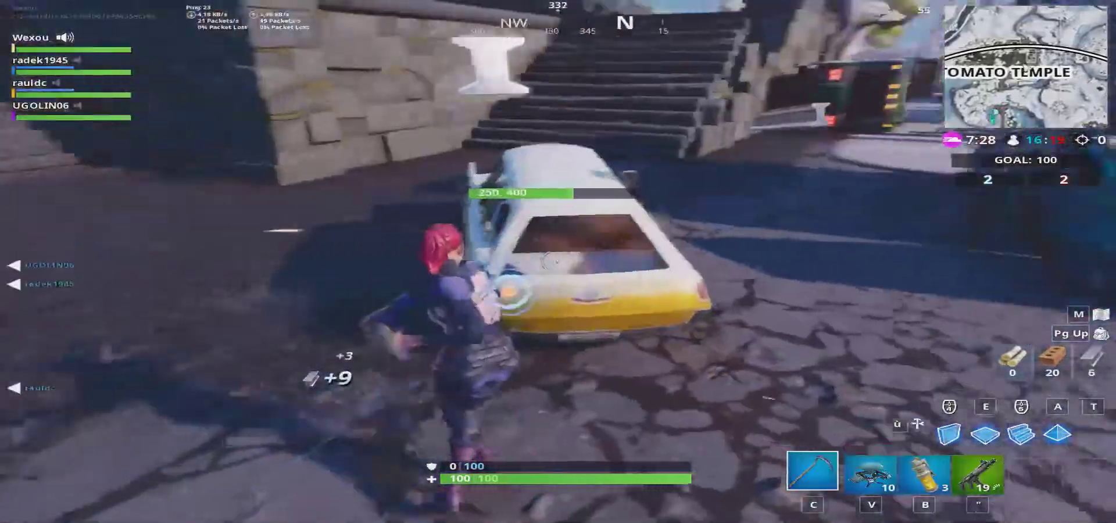
{"action": "left_click", "coordinate": [558, 262]}
{"action": "left_click", "coordinate": [558, 261]}
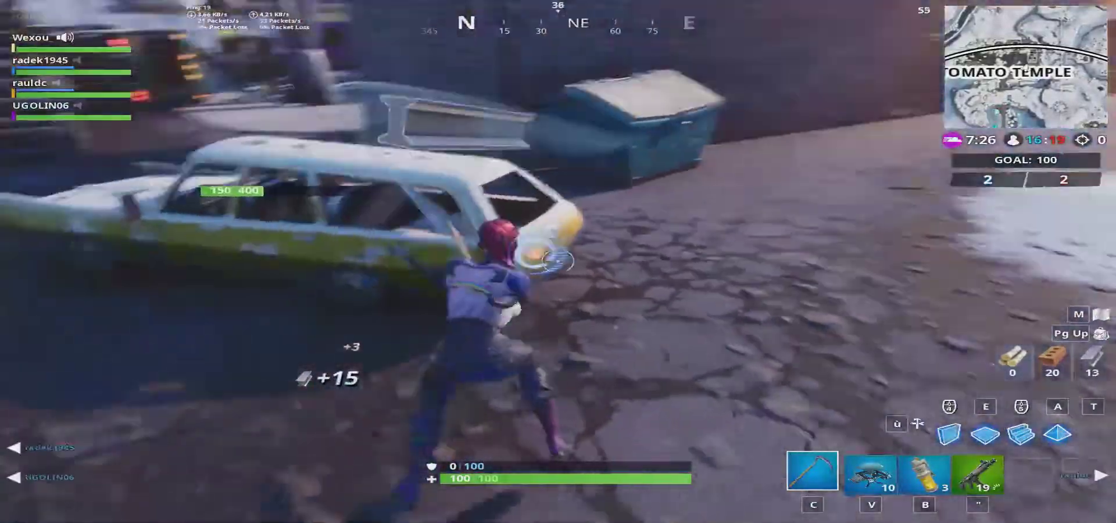
{"action": "left_click", "coordinate": [558, 262]}
{"action": "key", "text": "Escape"}
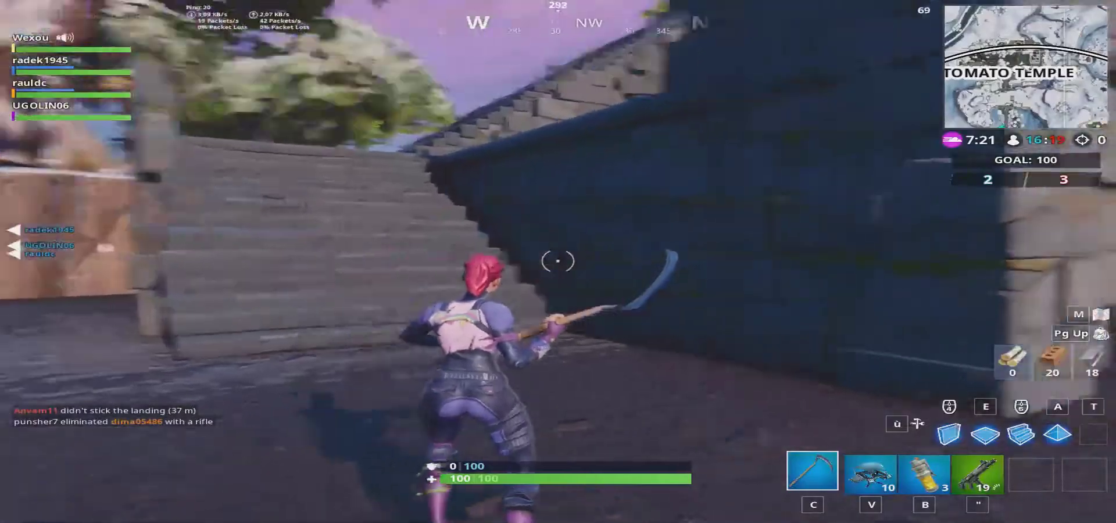
{"action": "key", "text": "w"}
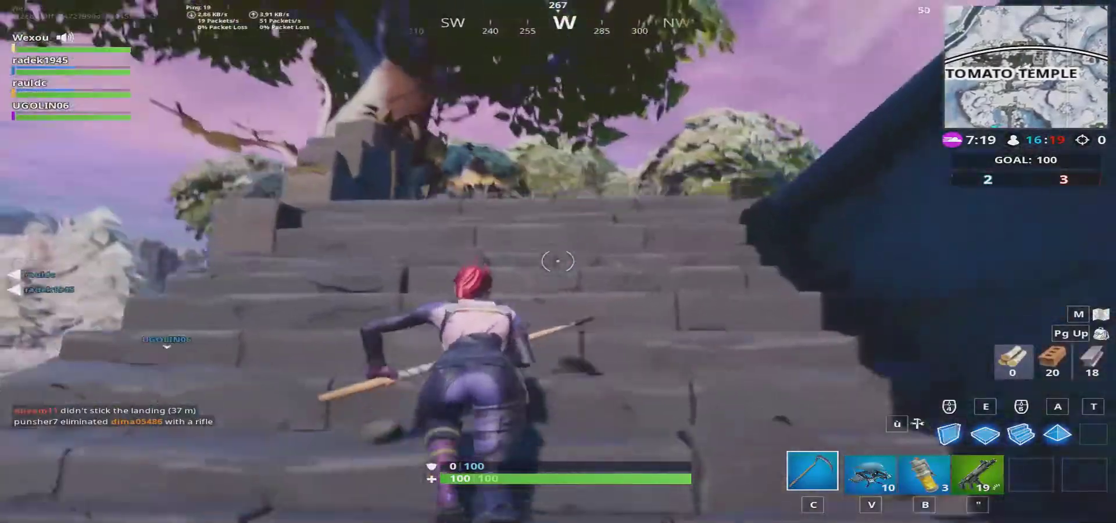
{"action": "key", "text": "w"}
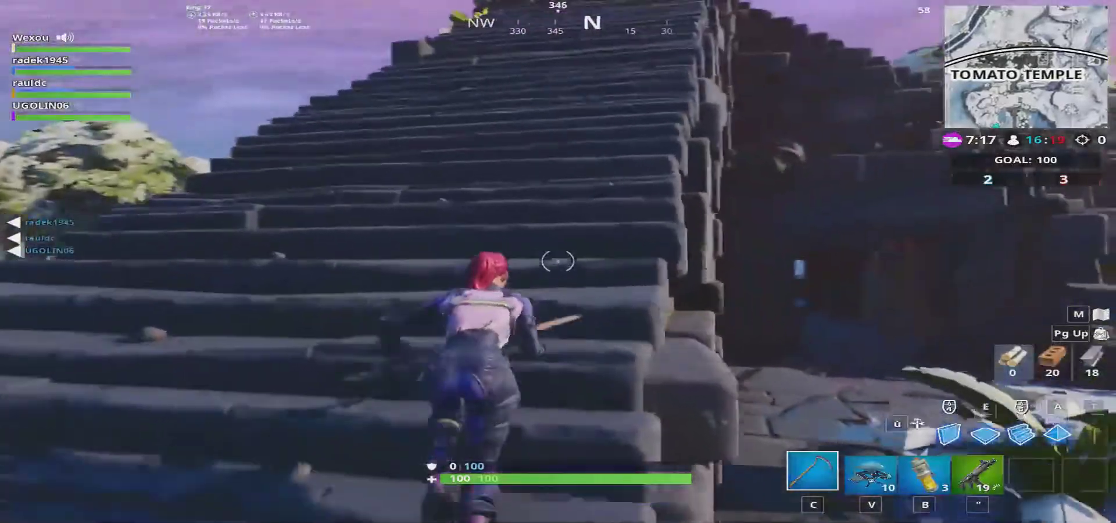
{"action": "key", "text": "Escape"}
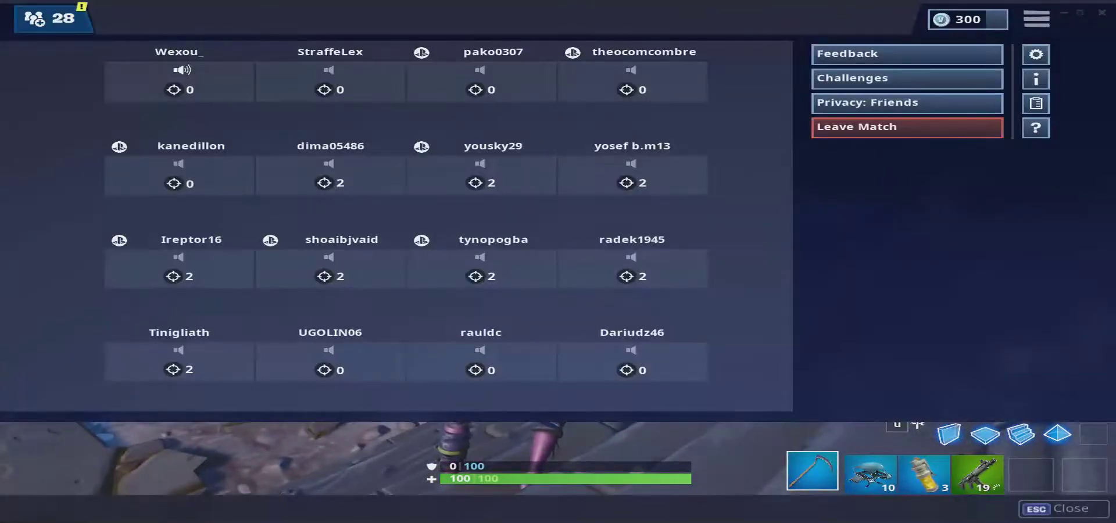
{"action": "left_click", "coordinate": [1102, 12]}
{"action": "key", "text": "Escape"}
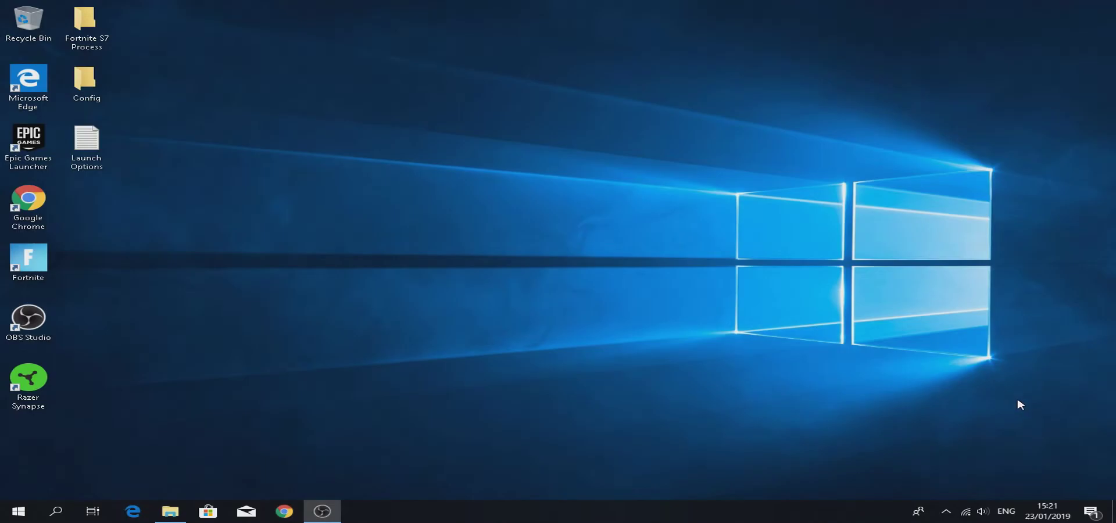
{"action": "left_click_drag", "start_coordinate": [1017, 399], "coordinate": [330, 100]}
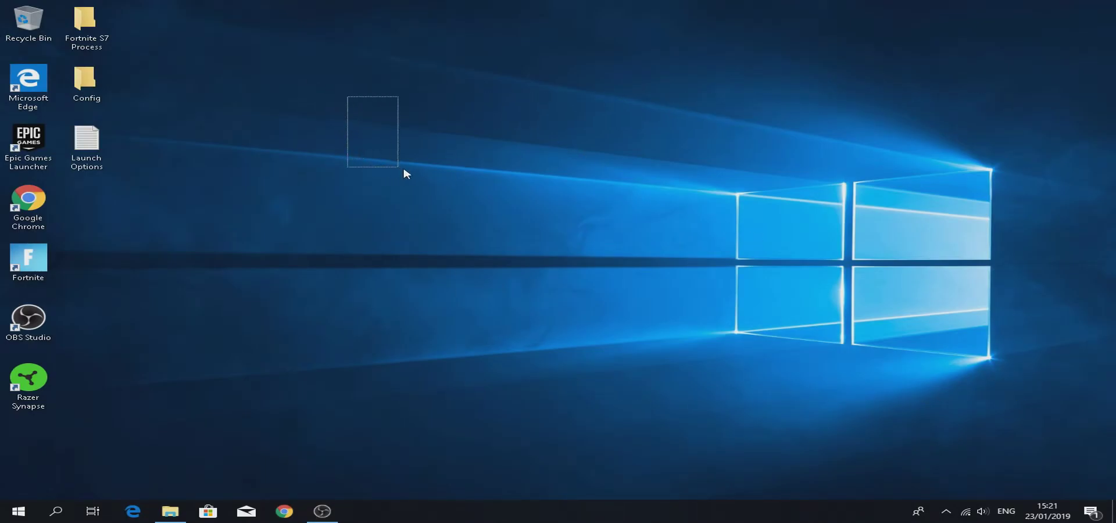
{"action": "left_click_drag", "start_coordinate": [404, 169], "coordinate": [1014, 397]}
Find Power Options through Windows search, switch the power plan to High performance, and close the window.
{"action": "left_click", "coordinate": [58, 511]}
{"action": "type", "text": "power op"}
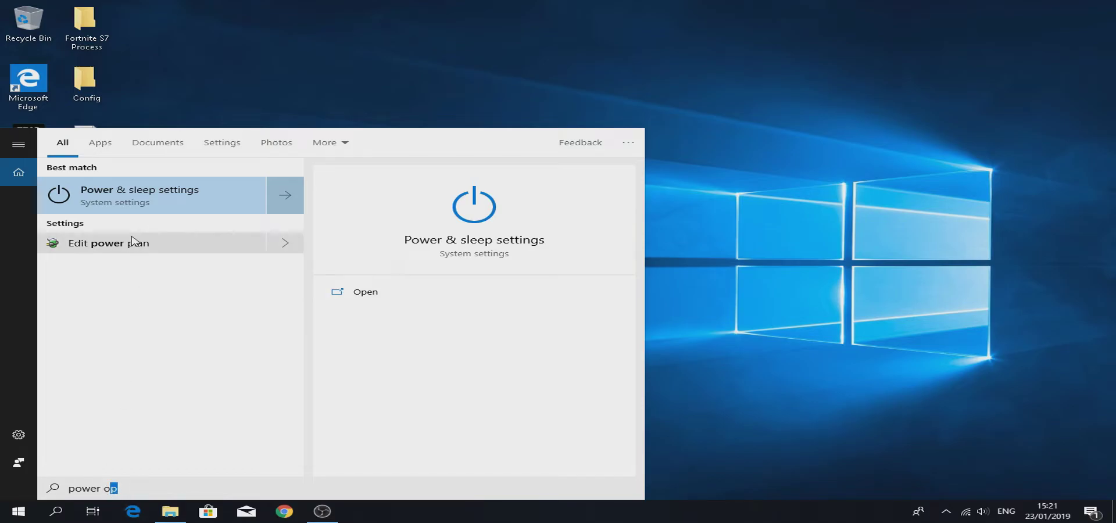
{"action": "left_click", "coordinate": [108, 254]}
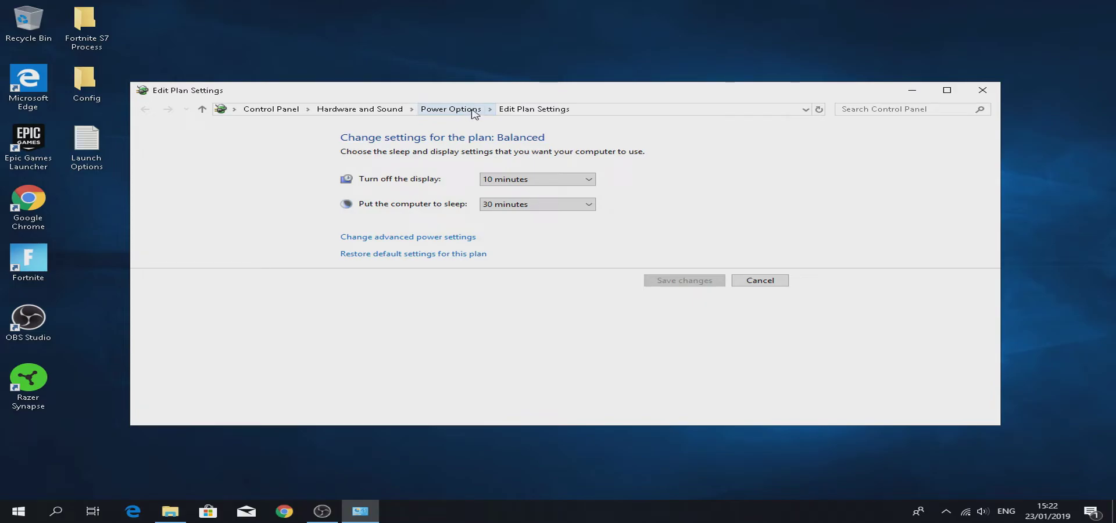
{"action": "left_click", "coordinate": [474, 113]}
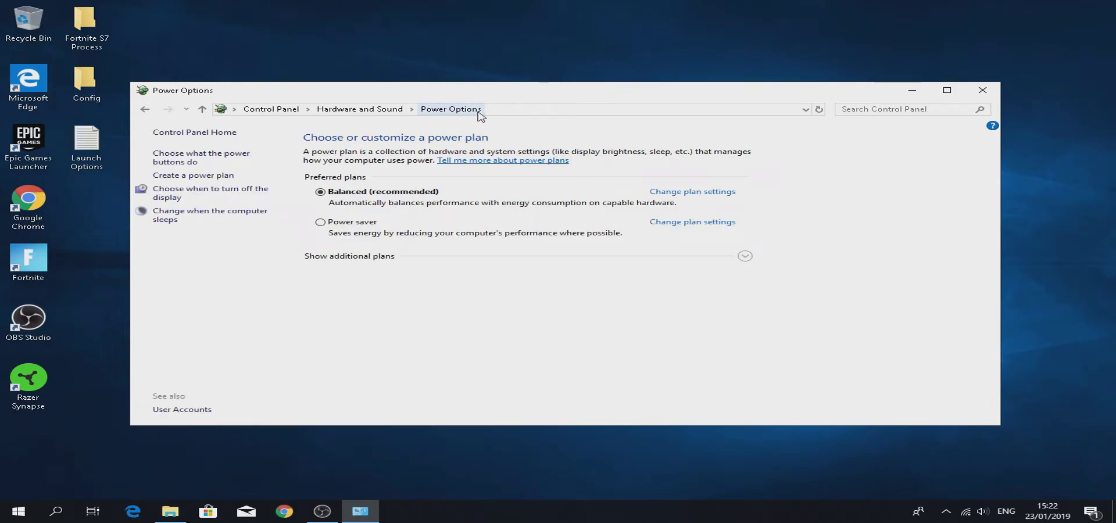
{"action": "left_click", "coordinate": [745, 257]}
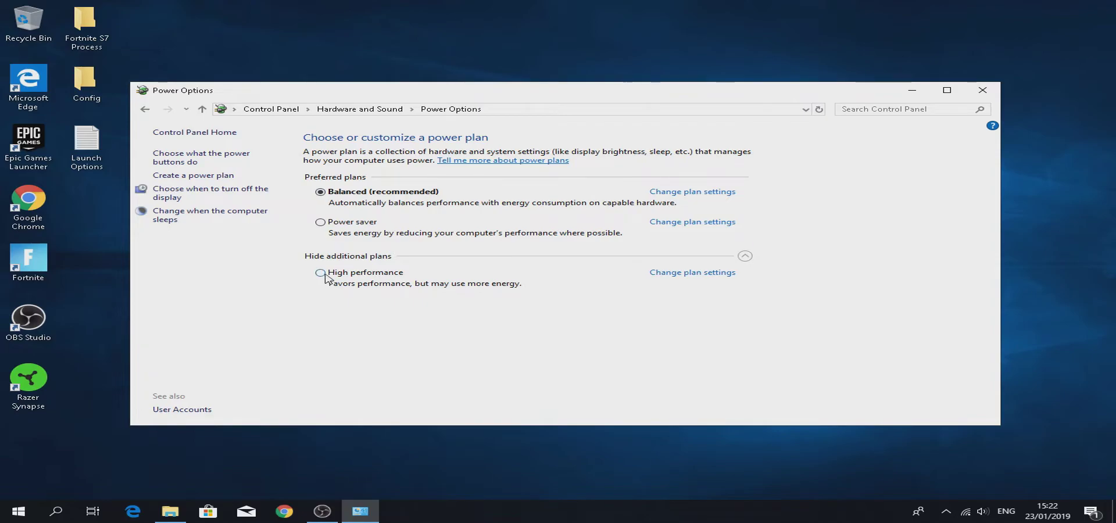
{"action": "left_click", "coordinate": [982, 90]}
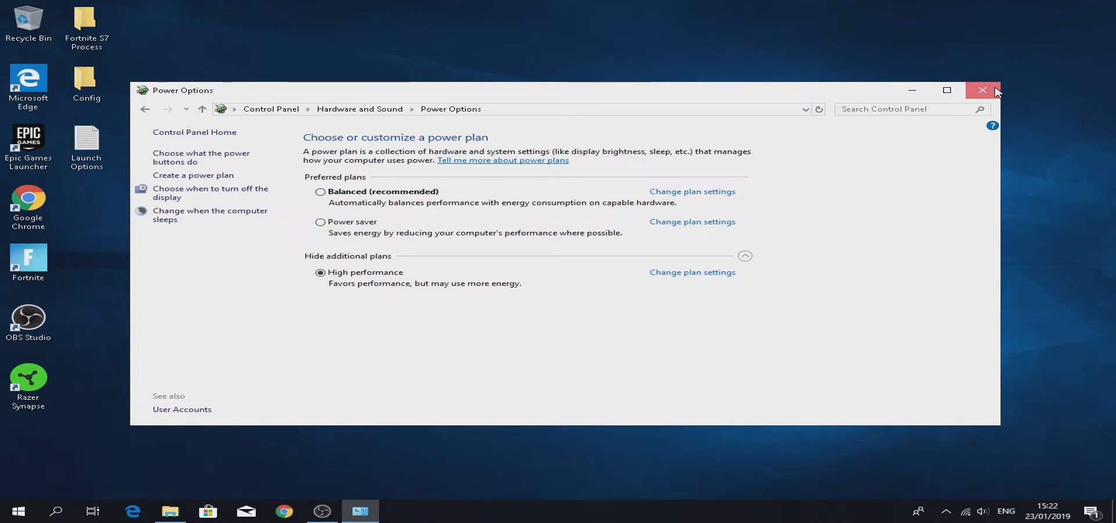
{"action": "left_click_drag", "start_coordinate": [977, 95], "coordinate": [891, 140]}
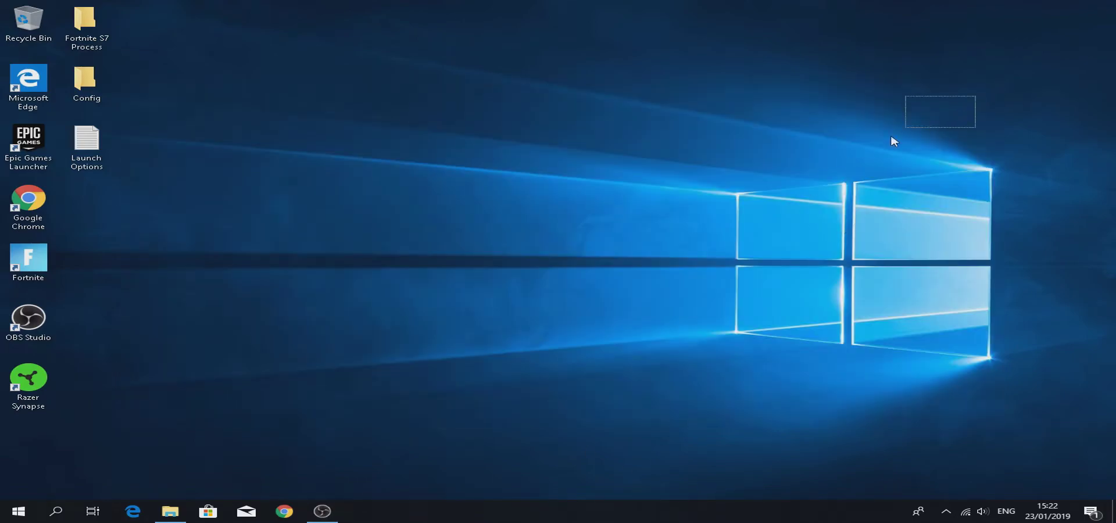
Search Windows for %temp% and open the matching Temp folder.
{"action": "left_click", "coordinate": [57, 513]}
{"action": "type", "text": "%"}
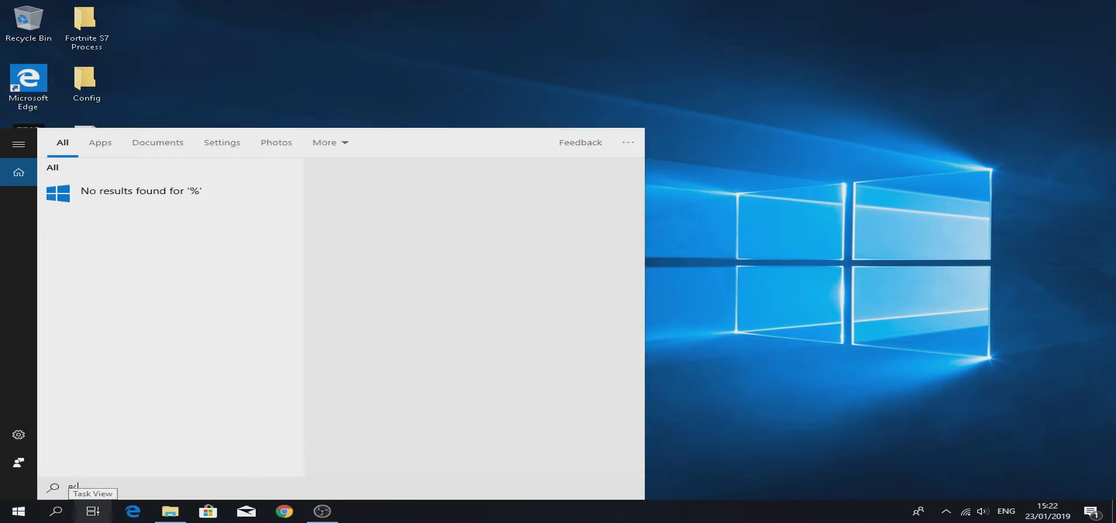
{"action": "type", "text": "lemp%"}
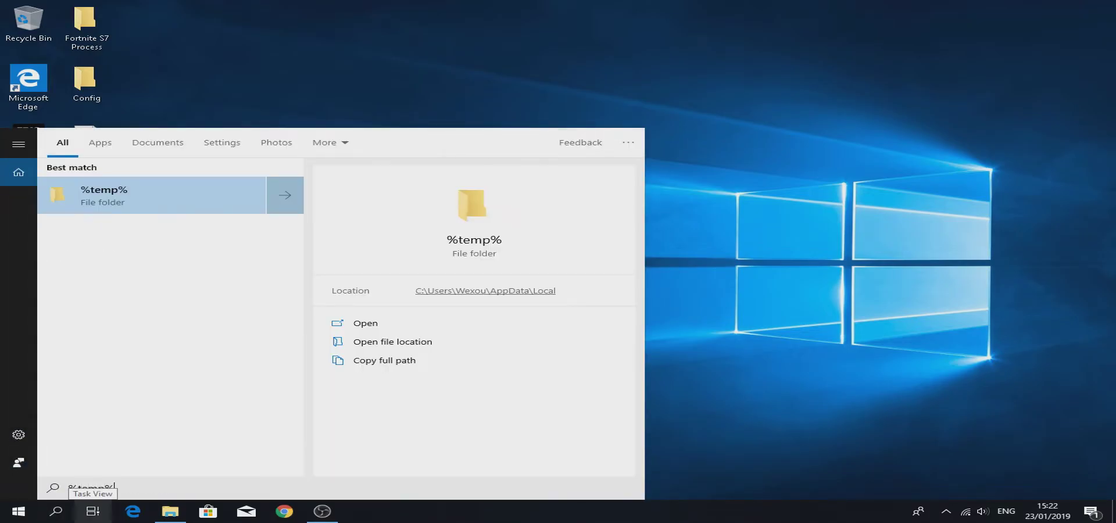
{"action": "key", "text": "Return"}
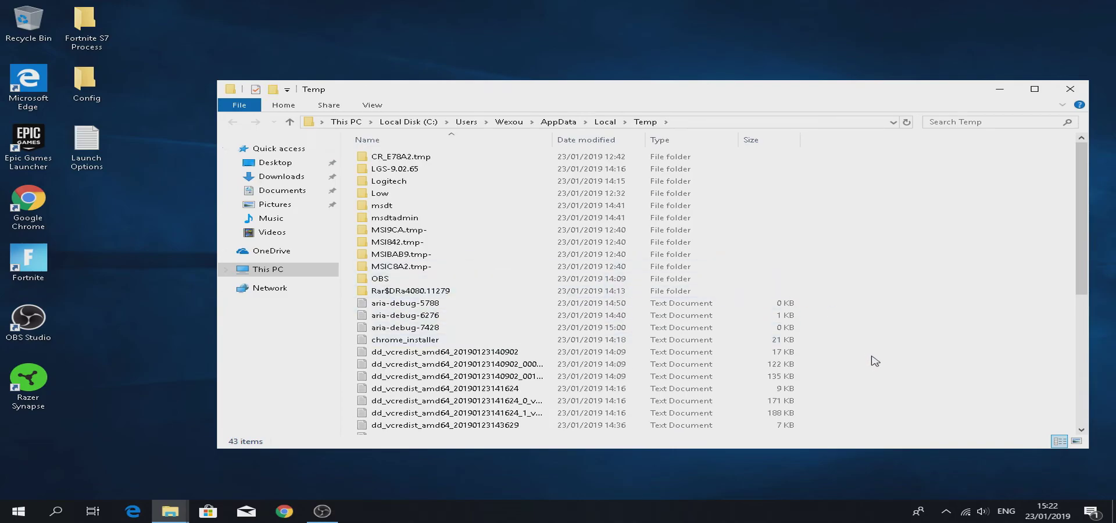
Delete everything in the user's Temp folder, granting administrator permission for all current items, and close the folder.
{"action": "left_click", "coordinate": [623, 280]}
{"action": "key", "text": "ctrl+a"}
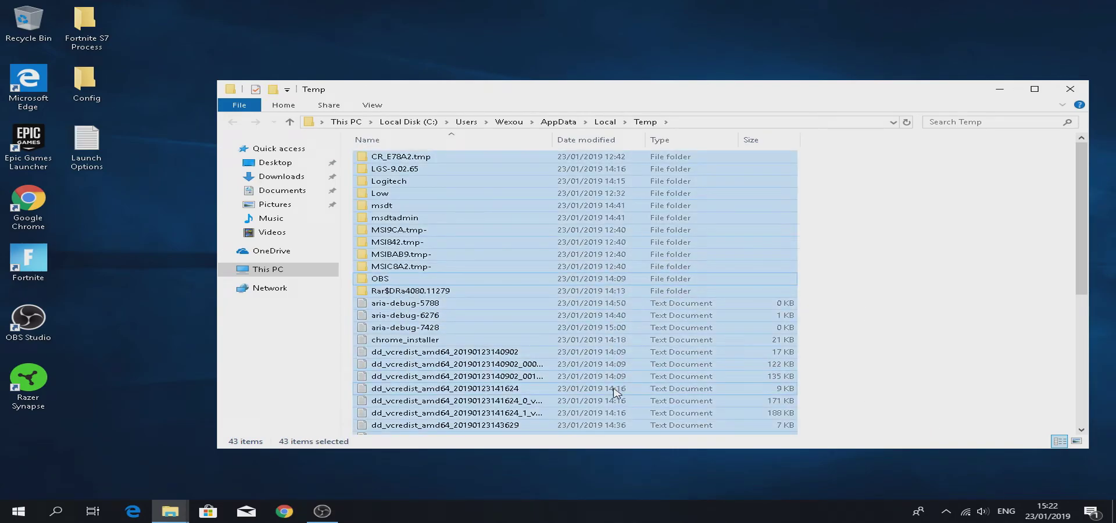
{"action": "key", "text": "Delete"}
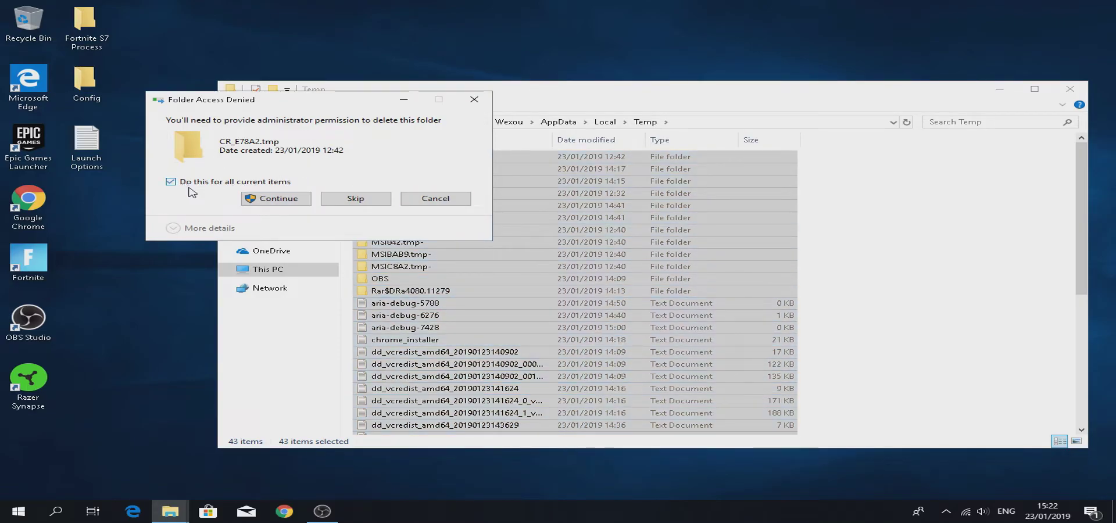
{"action": "left_click", "coordinate": [307, 199]}
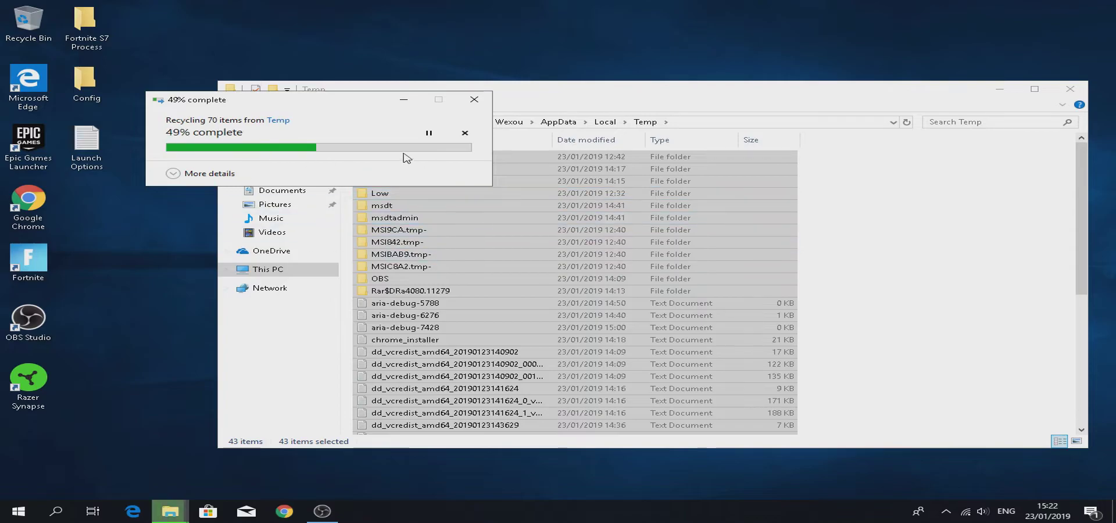
{"action": "left_click", "coordinate": [171, 208]}
{"action": "left_click", "coordinate": [360, 225]}
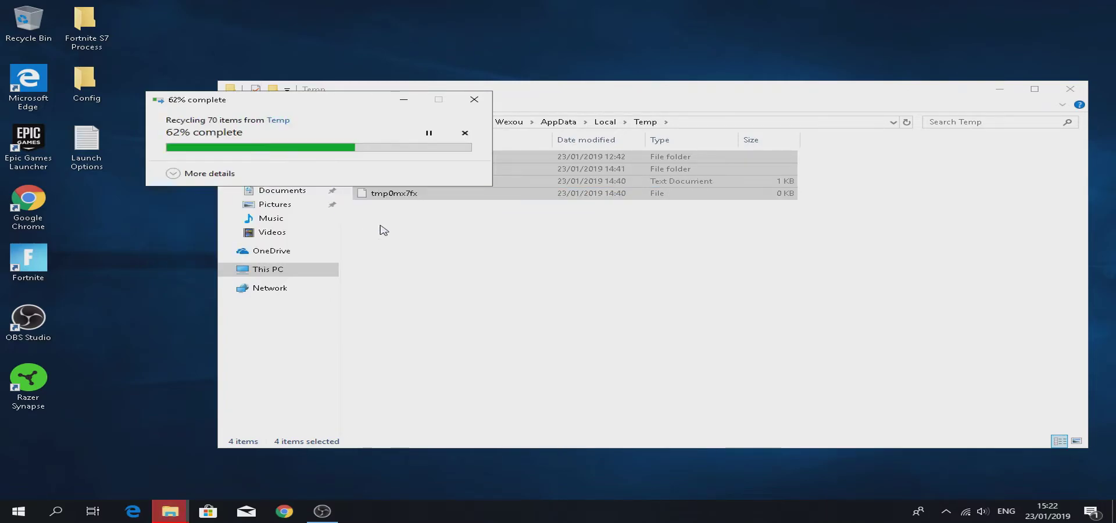
{"action": "left_click", "coordinate": [1072, 90]}
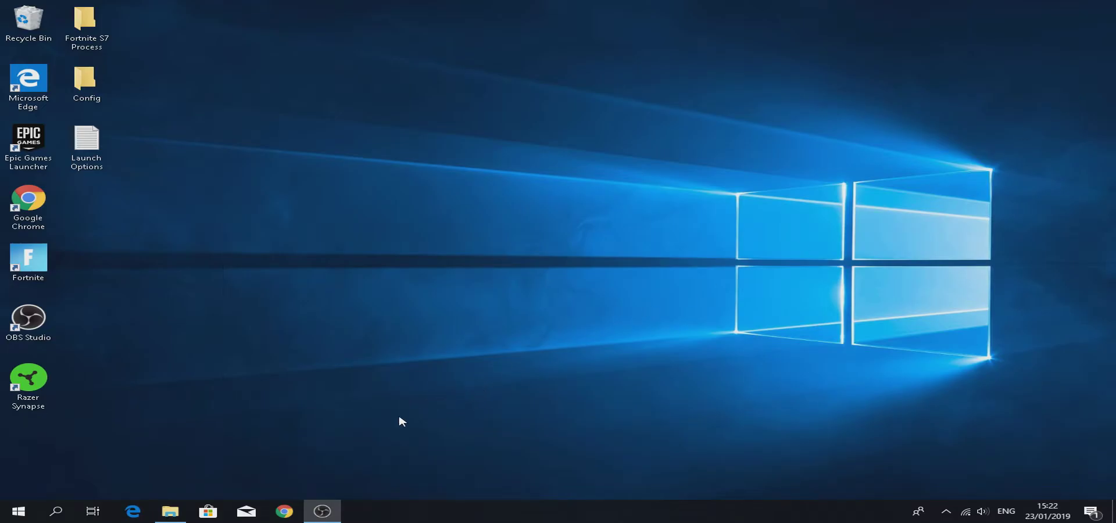
Open the Windows Temp folder by running temp from the Run dialog and granting permanent access to it.
{"action": "left_click", "coordinate": [56, 511]}
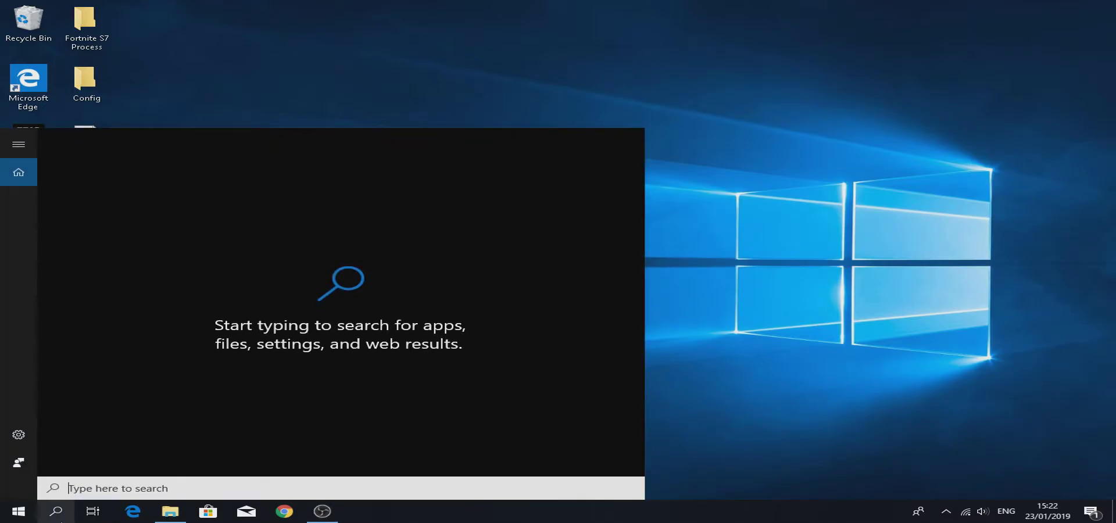
{"action": "type", "text": "run"}
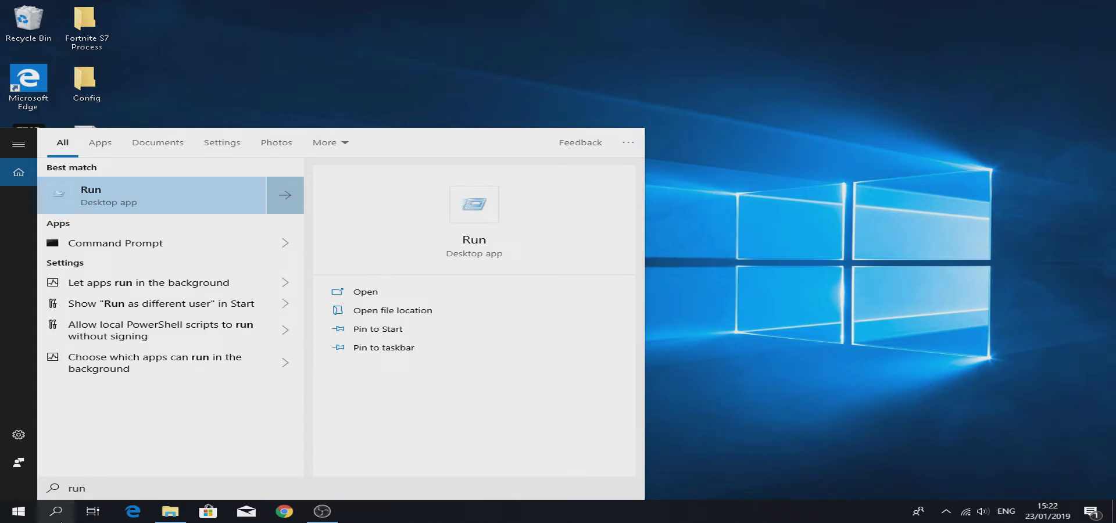
{"action": "key", "text": "Return"}
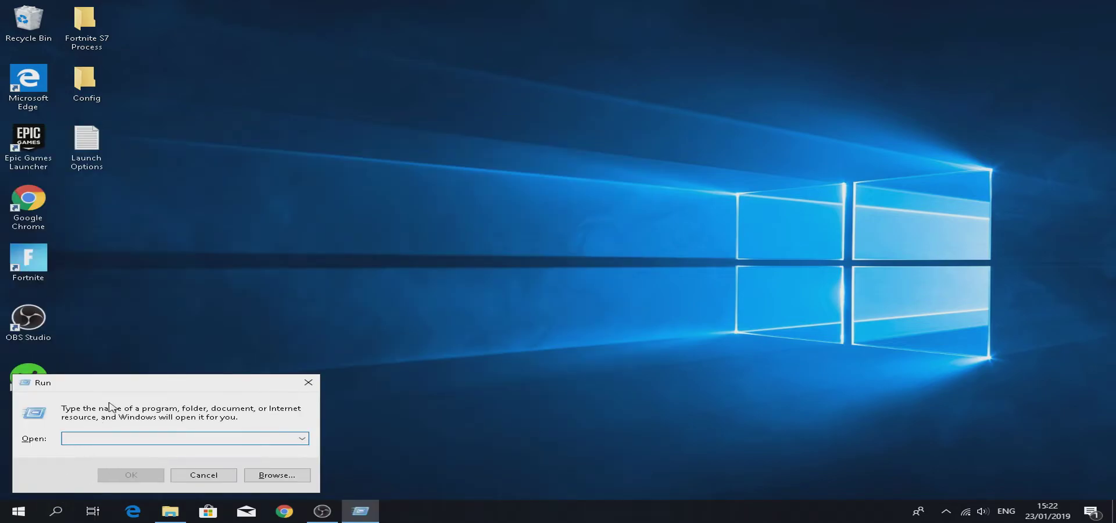
{"action": "left_click_drag", "start_coordinate": [127, 380], "coordinate": [569, 169]}
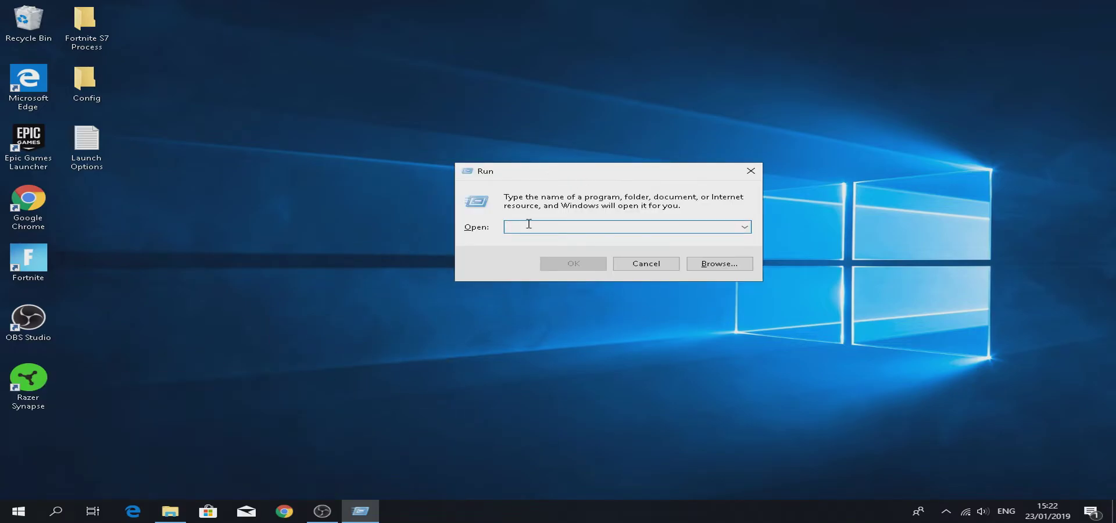
{"action": "type", "text": "%temp%"}
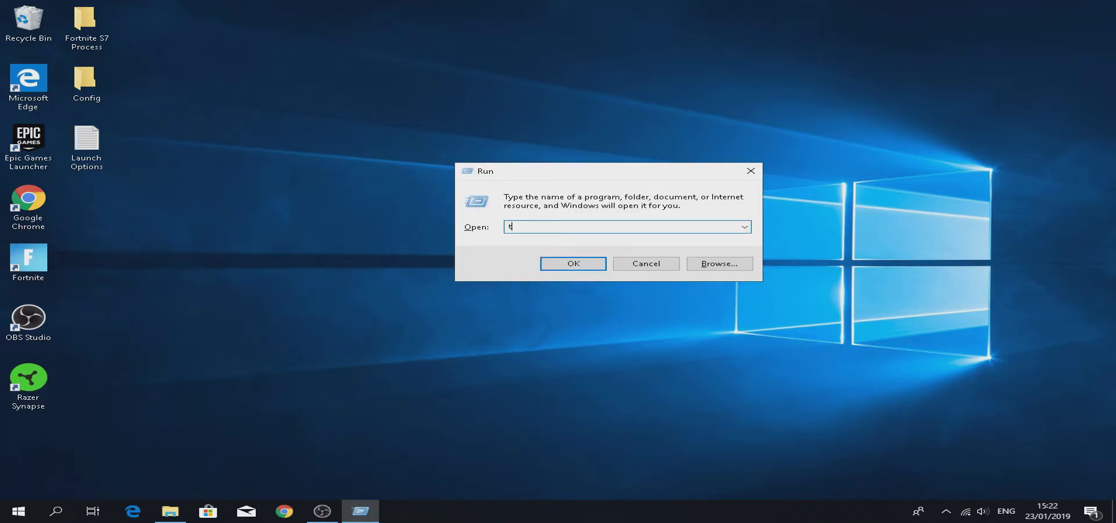
{"action": "key", "text": "Return"}
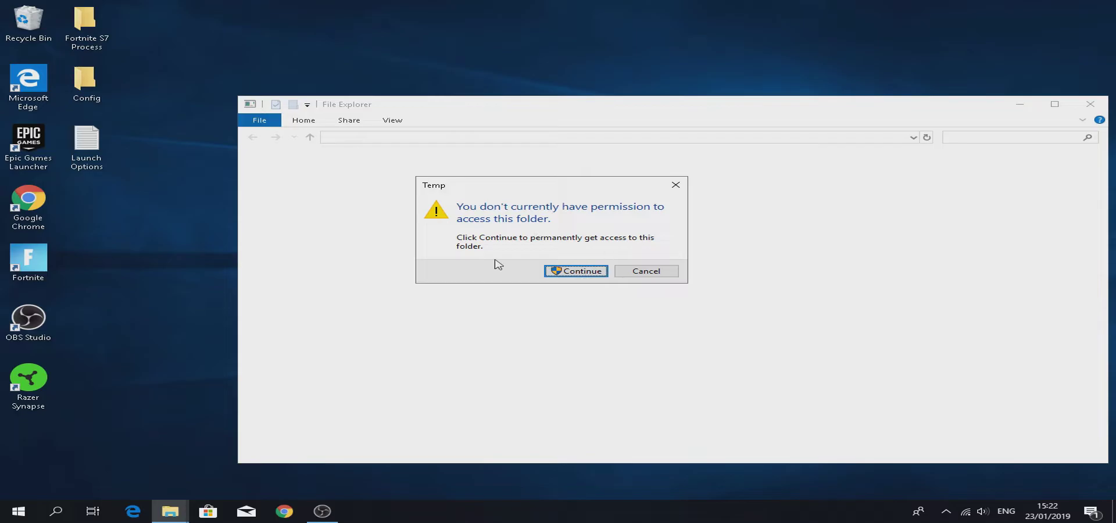
{"action": "left_click", "coordinate": [567, 276]}
Delete all items in the C:\Windows\Temp folder and close the folder.
{"action": "left_click", "coordinate": [587, 293]}
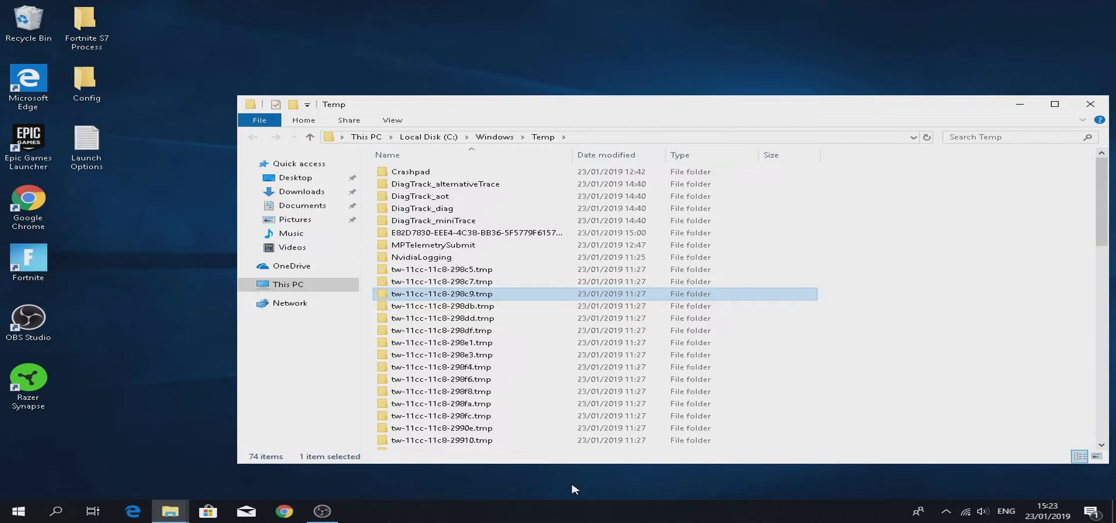
{"action": "key", "text": "ctrl+a"}
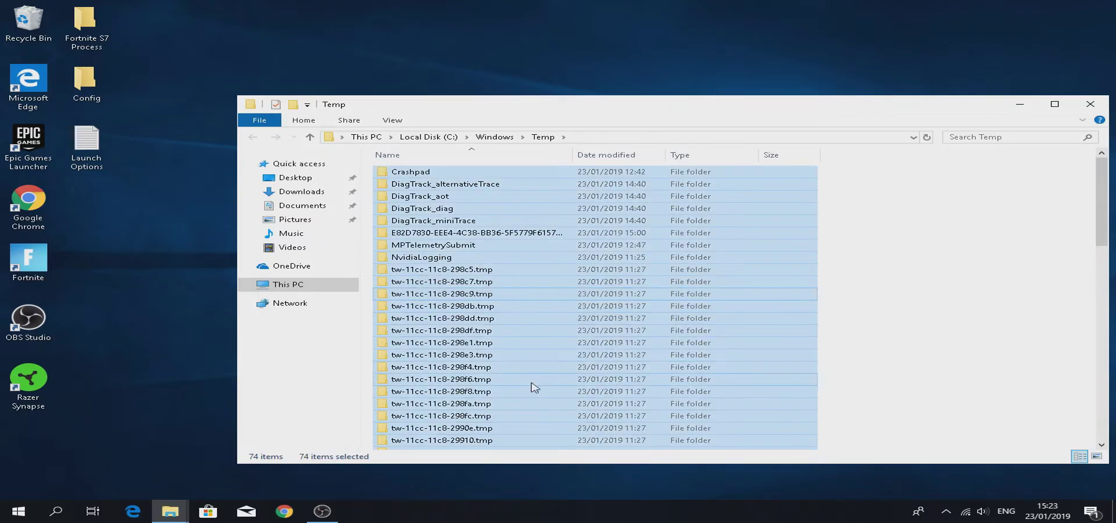
{"action": "key", "text": "Delete"}
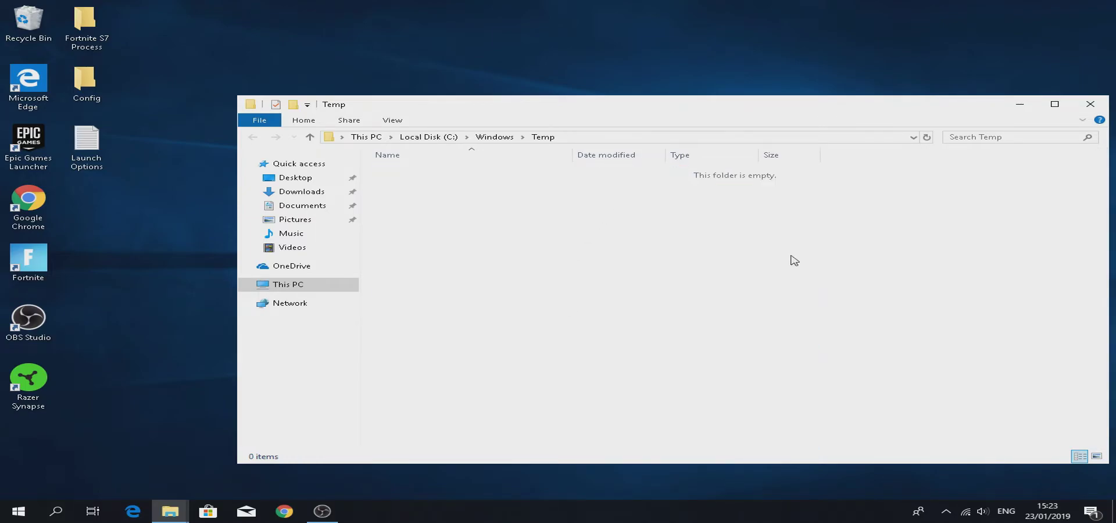
{"action": "left_click", "coordinate": [1089, 104]}
Open the Windows prefetch folder by running prefetch from the Run dialog and granting permanent access to it.
{"action": "left_click", "coordinate": [64, 517]}
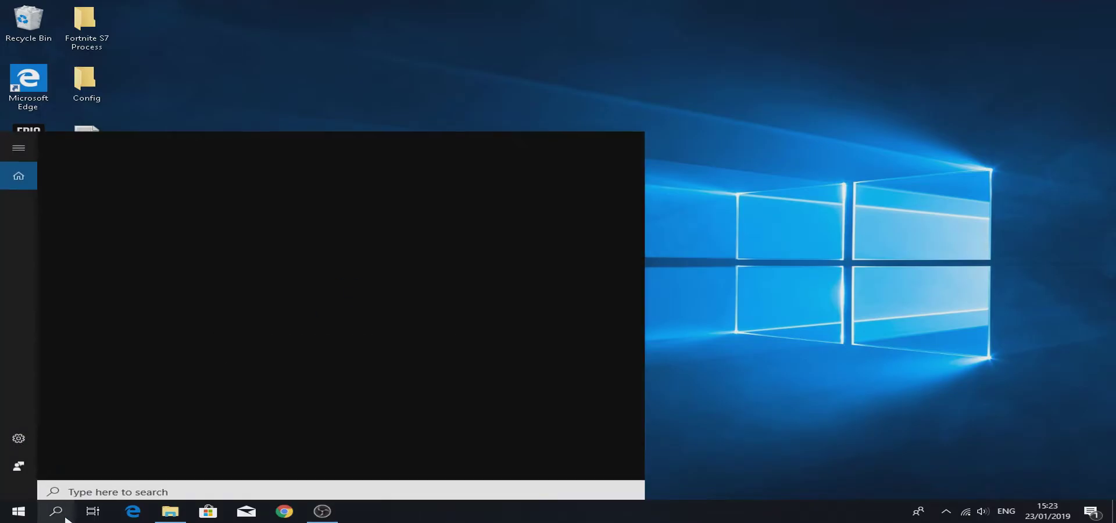
{"action": "type", "text": "run"}
{"action": "key", "text": "Return"}
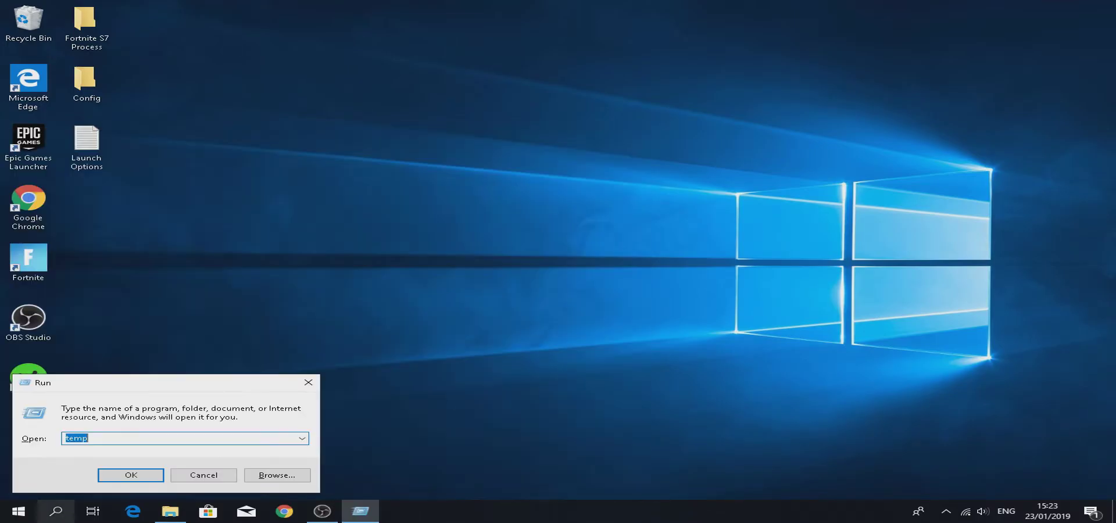
{"action": "type", "text": "p"}
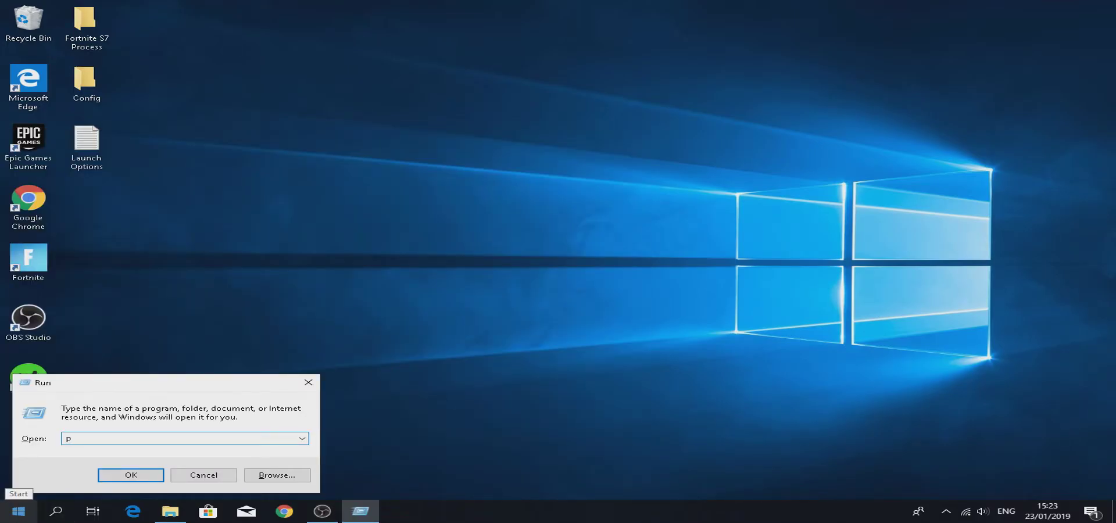
{"action": "left_click_drag", "start_coordinate": [83, 389], "coordinate": [531, 199]}
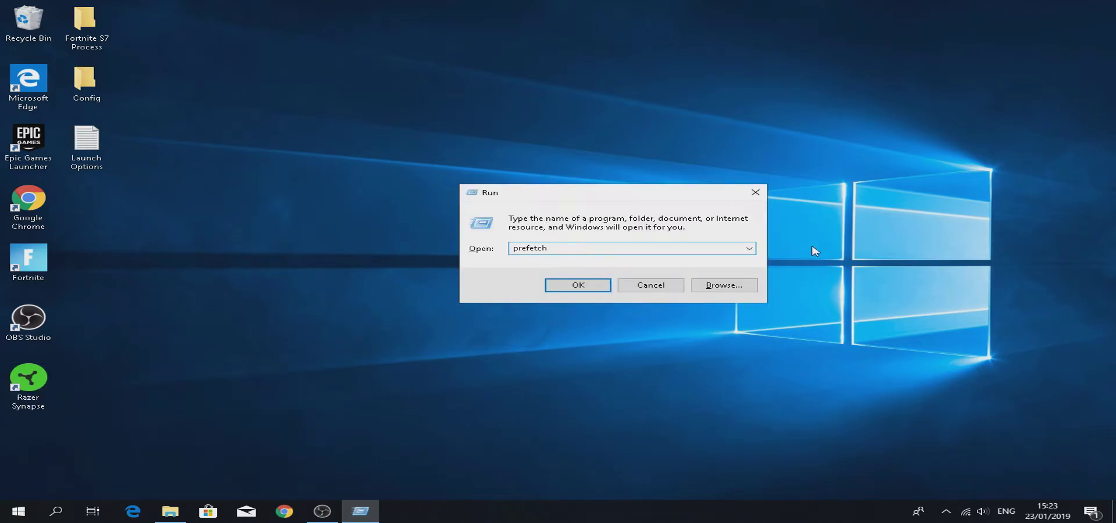
{"action": "double_click", "coordinate": [545, 250]}
{"action": "left_click", "coordinate": [600, 249]}
{"action": "left_click", "coordinate": [581, 286]}
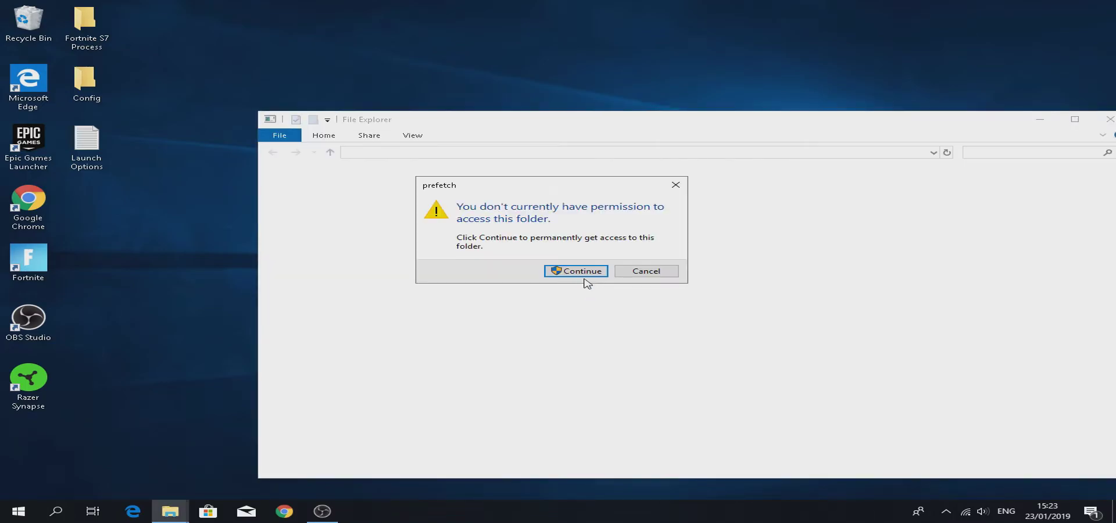
{"action": "left_click", "coordinate": [584, 278]}
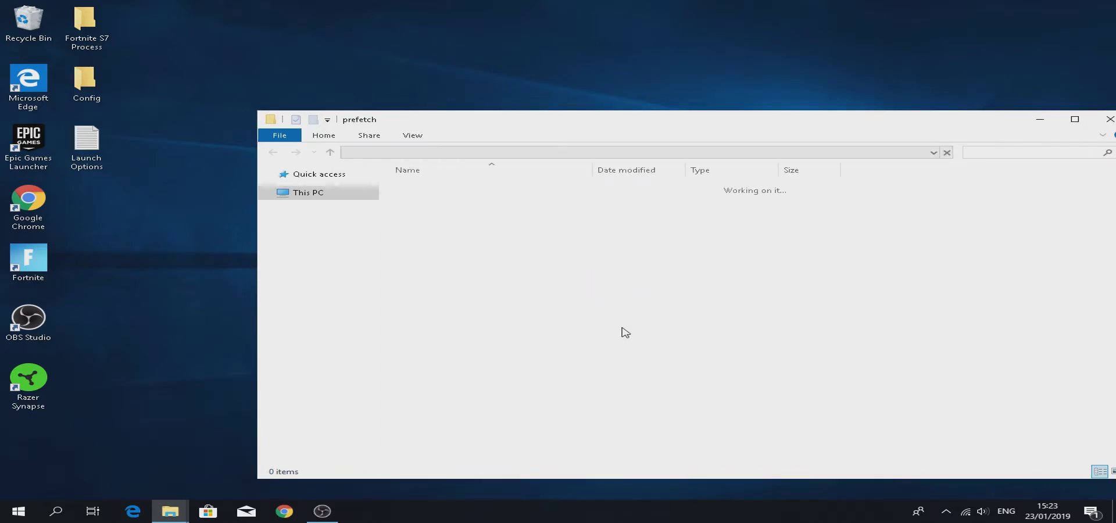
Delete all items in the prefetch folder, skipping all files in use, and minimize the folder window.
{"action": "left_click", "coordinate": [622, 357]}
{"action": "key", "text": "ctrl+a"}
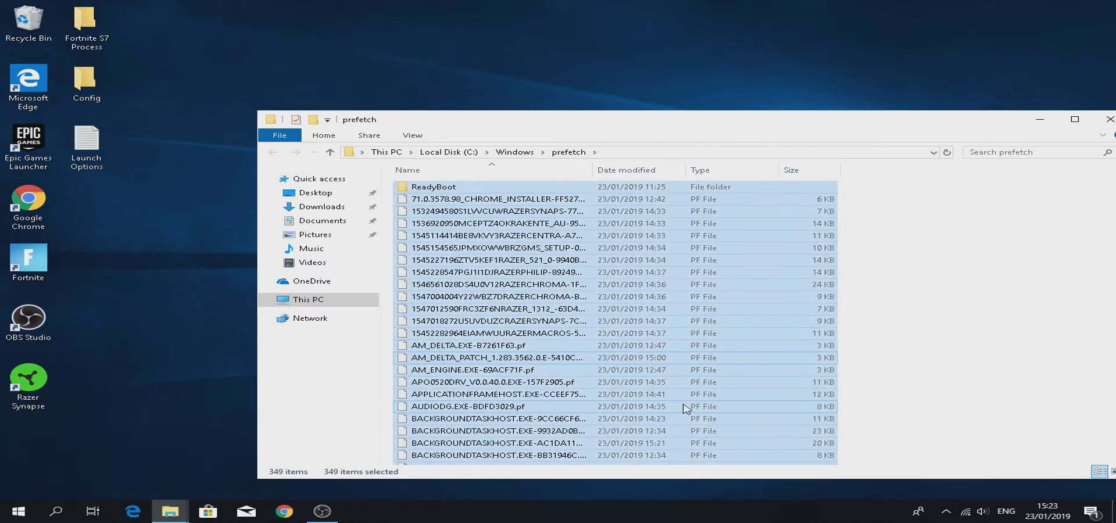
{"action": "key", "text": "Delete"}
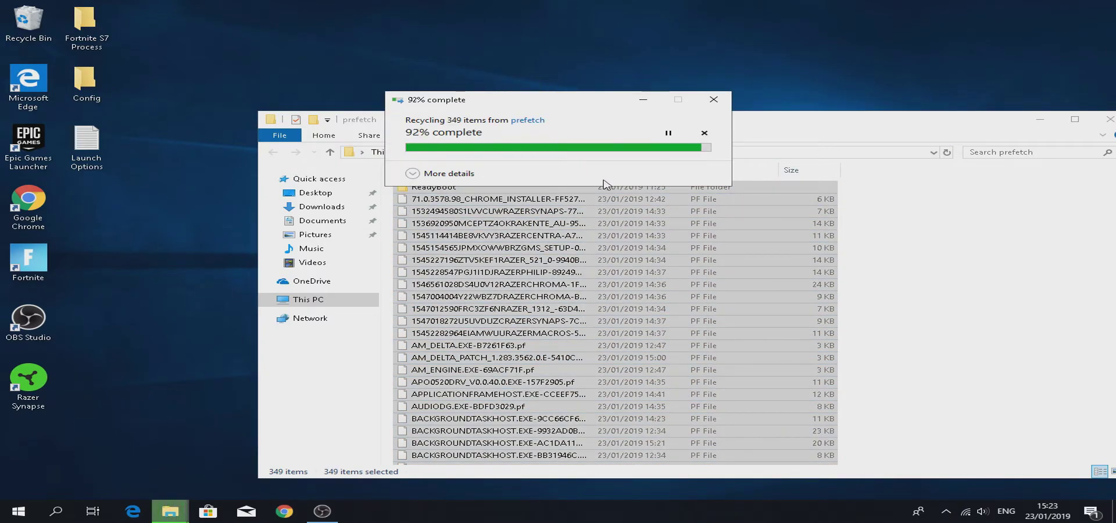
{"action": "left_click", "coordinate": [471, 200]}
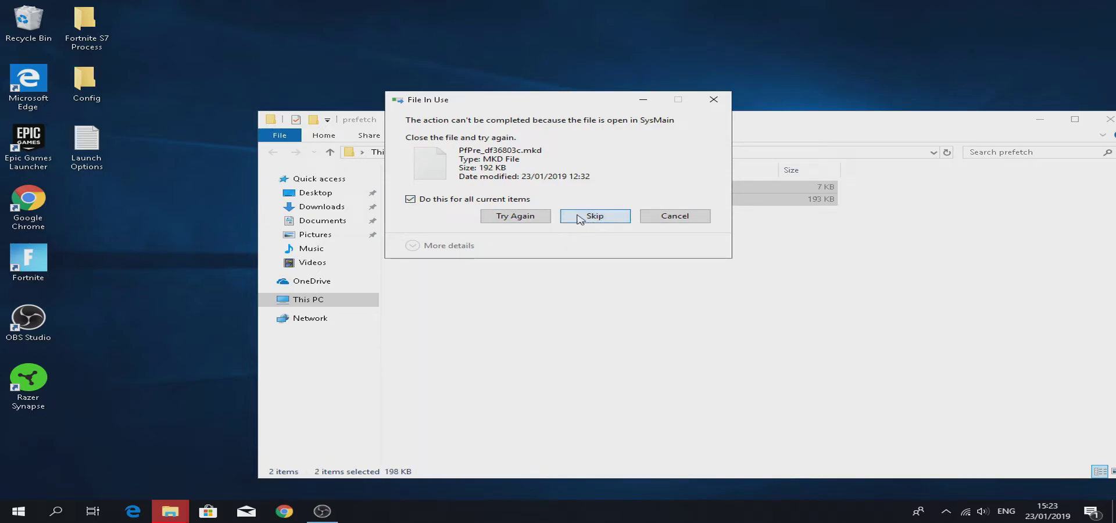
{"action": "left_click", "coordinate": [581, 217]}
{"action": "left_click", "coordinate": [1045, 124]}
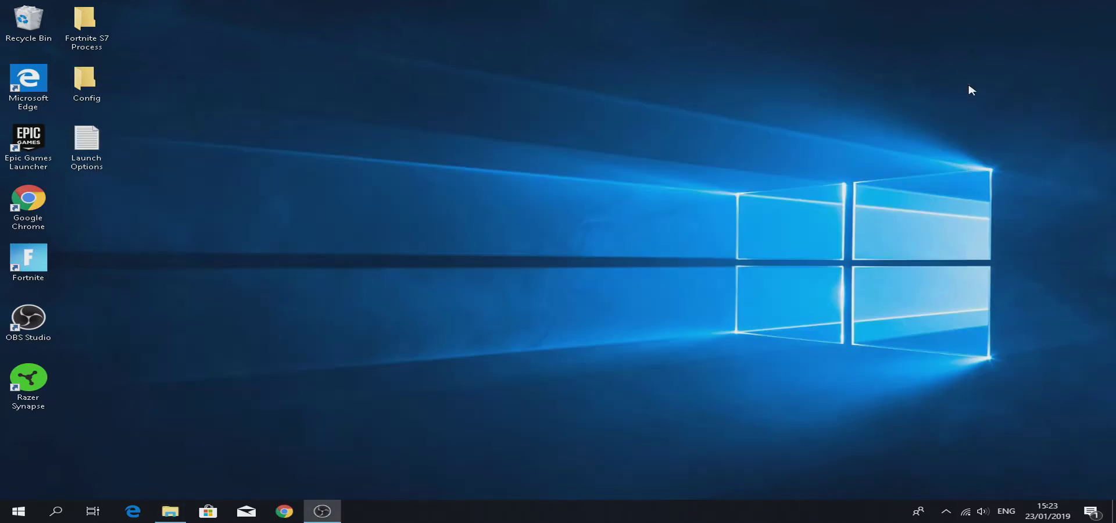
Empty the Recycle Bin, permanently deleting all of its items.
{"action": "right_click", "coordinate": [25, 30]}
{"action": "left_click", "coordinate": [90, 56]}
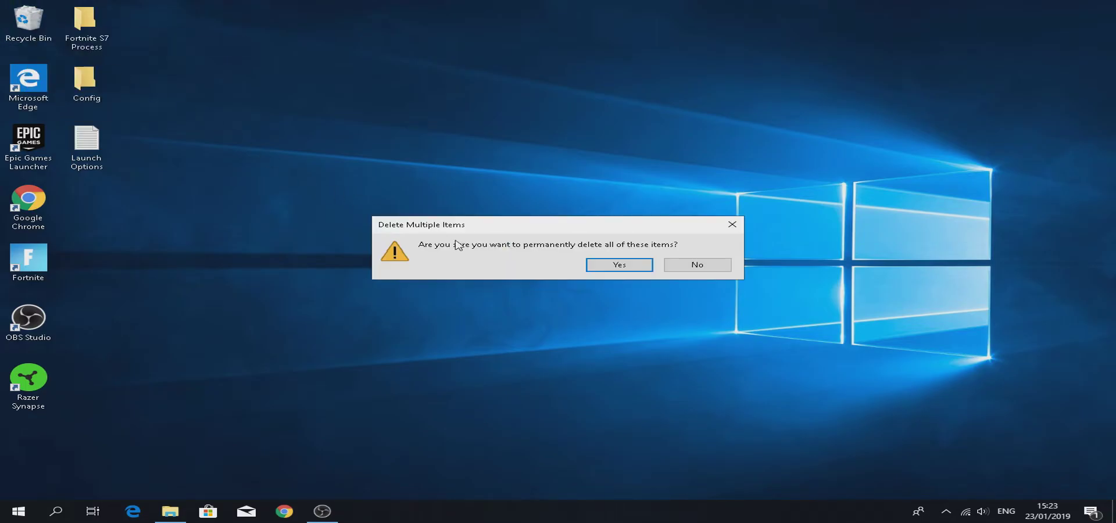
{"action": "left_click", "coordinate": [590, 265]}
{"action": "left_click", "coordinate": [515, 197]}
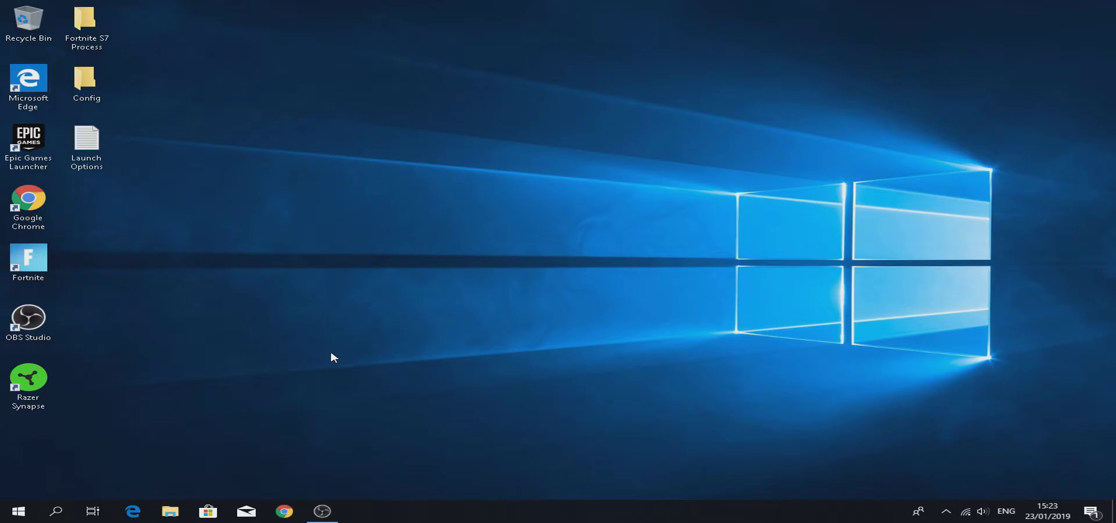
{"action": "left_click", "coordinate": [285, 511]}
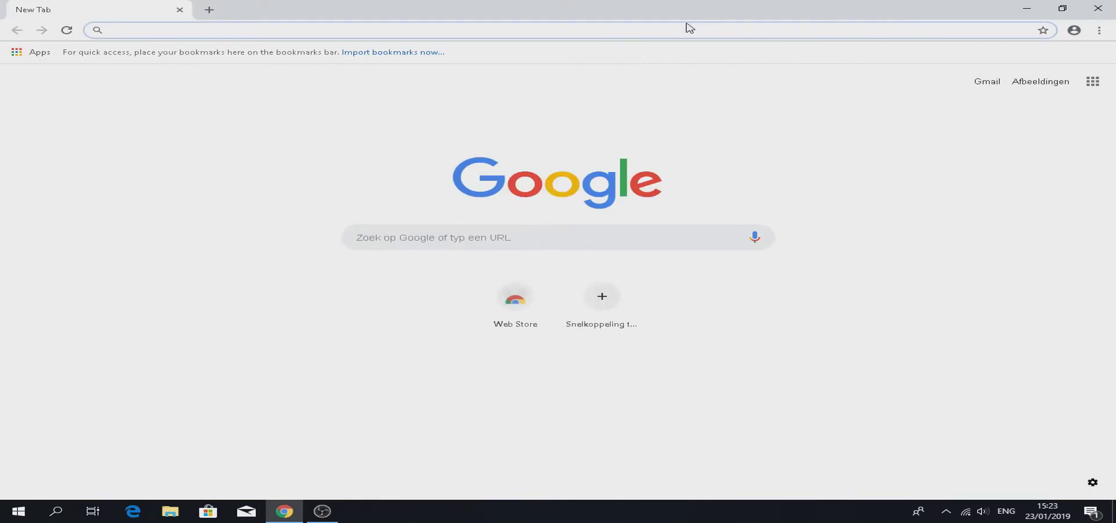
{"action": "type", "text": "d"}
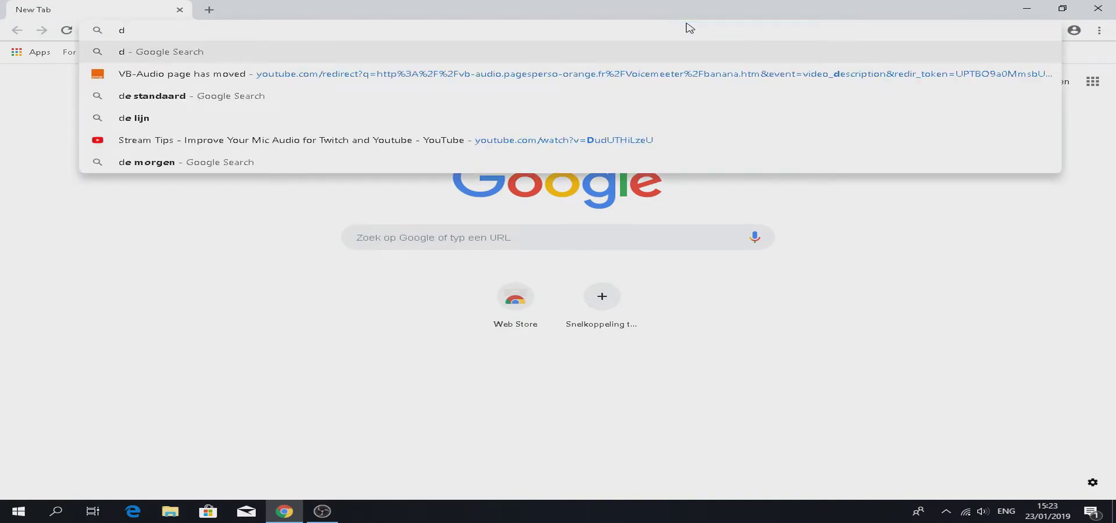
{"action": "type", "text": "river"}
{"action": "key", "text": "Return"}
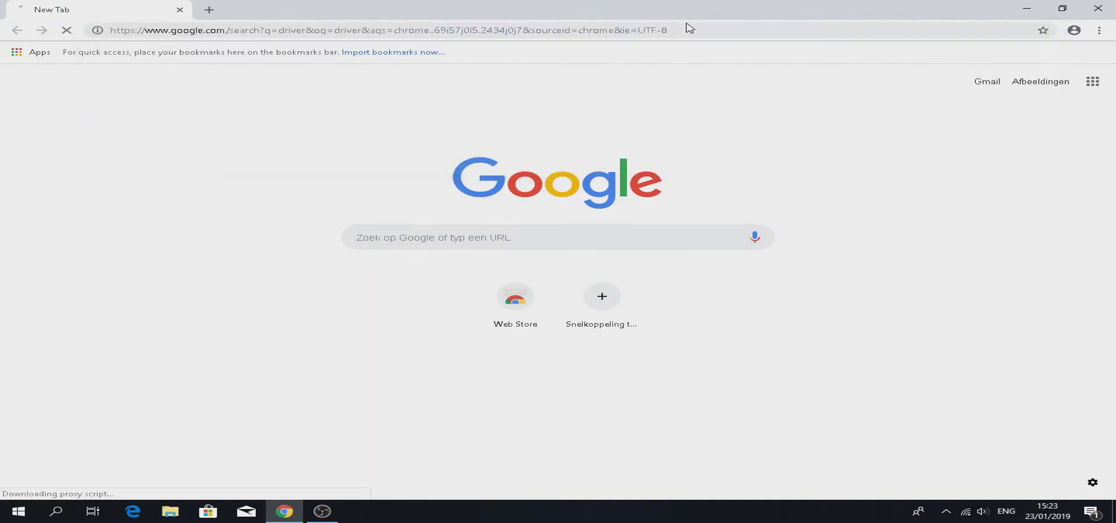
{"action": "left_click", "coordinate": [1099, 8]}
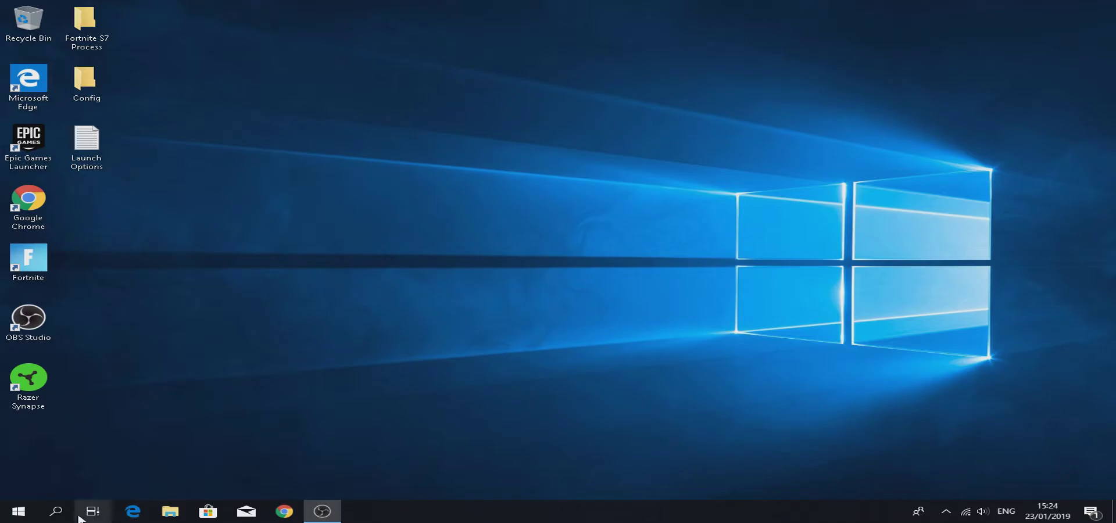
Open Device Manager and expand the display adapters to identify the installed graphics card.
{"action": "right_click", "coordinate": [17, 511]}
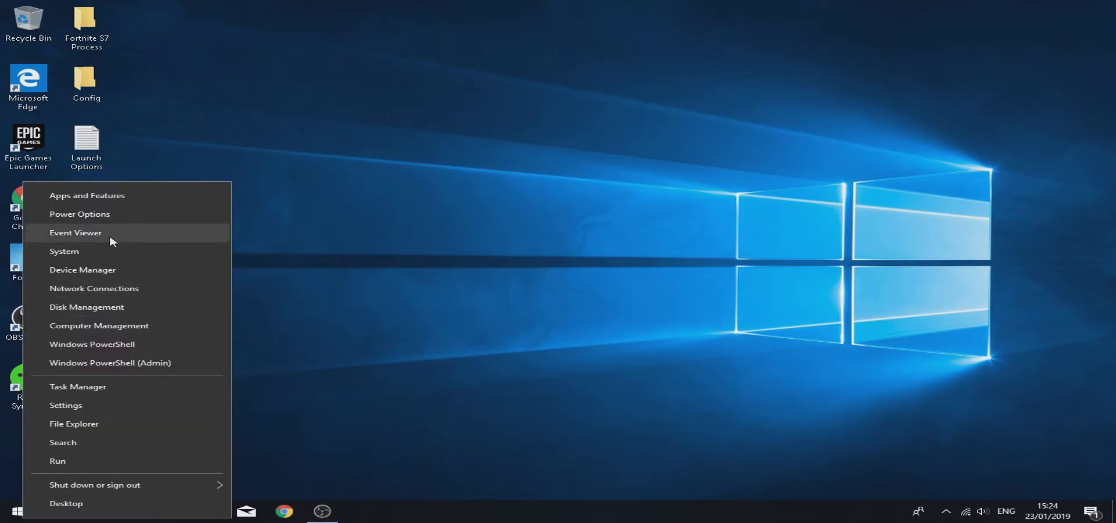
{"action": "left_click", "coordinate": [85, 271]}
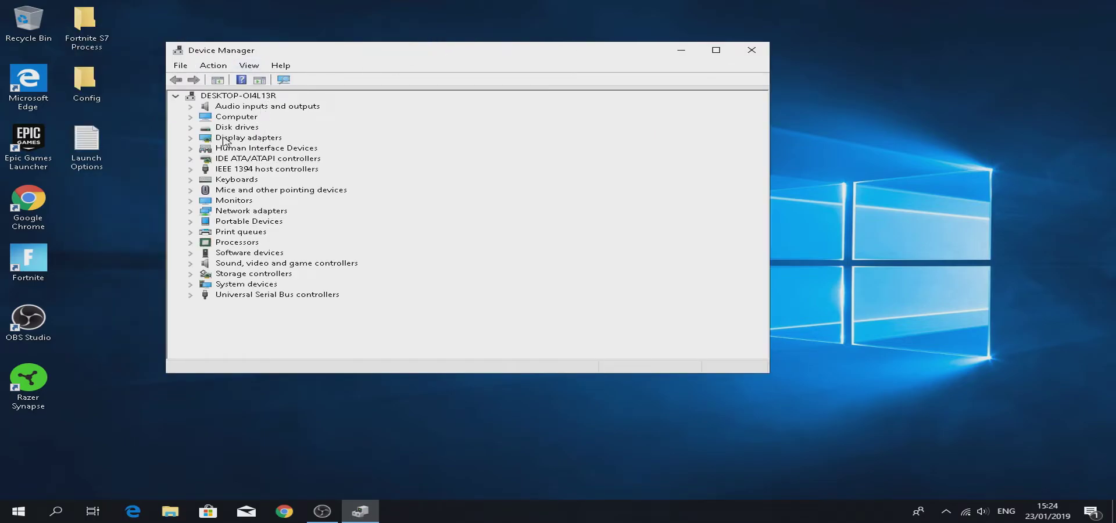
{"action": "left_click", "coordinate": [190, 138]}
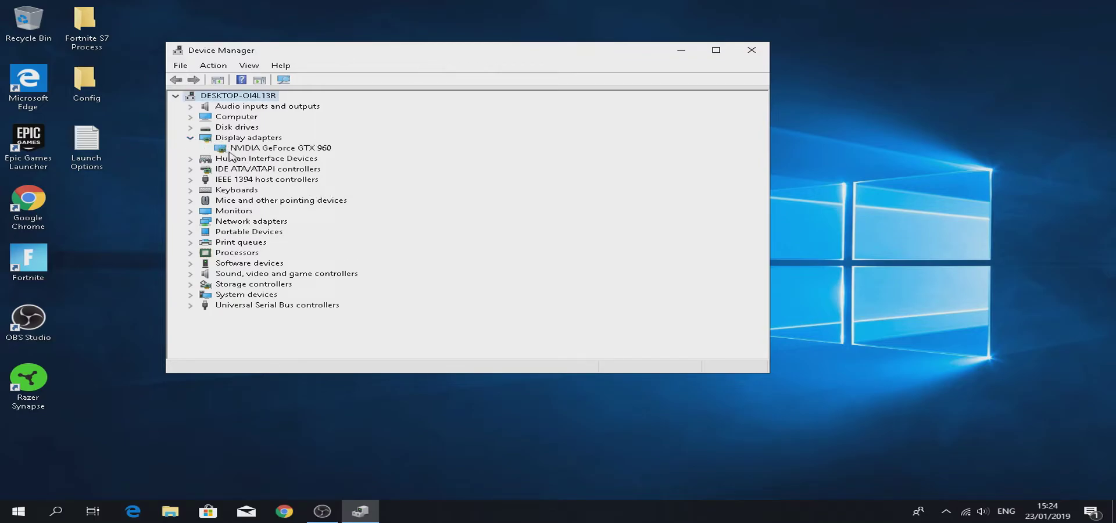
Switch to Google Chrome and search for nvidia gtx 960 drivers.
{"action": "left_click", "coordinate": [284, 512]}
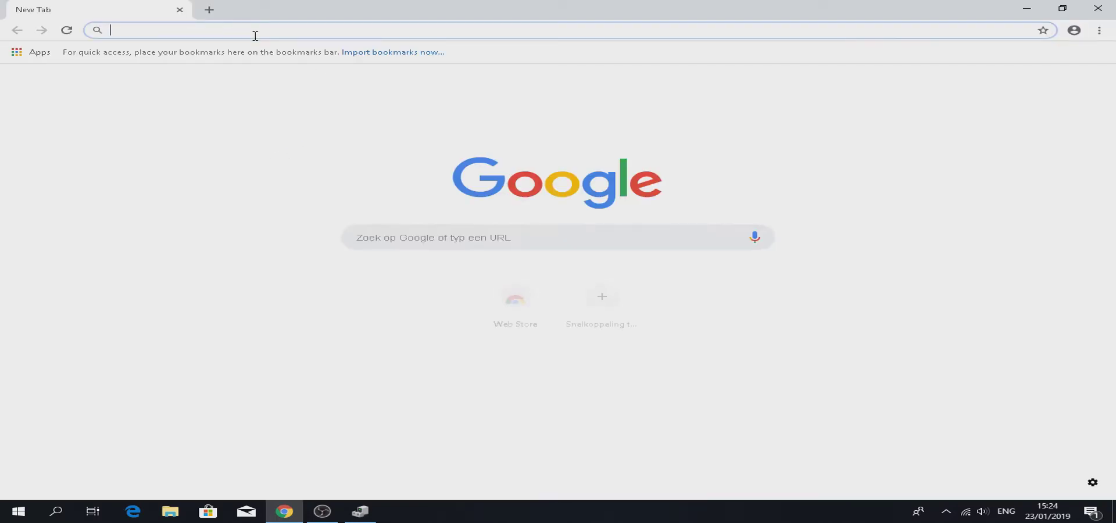
{"action": "type", "text": "nvia"}
{"action": "type", "text": "dia gtx"}
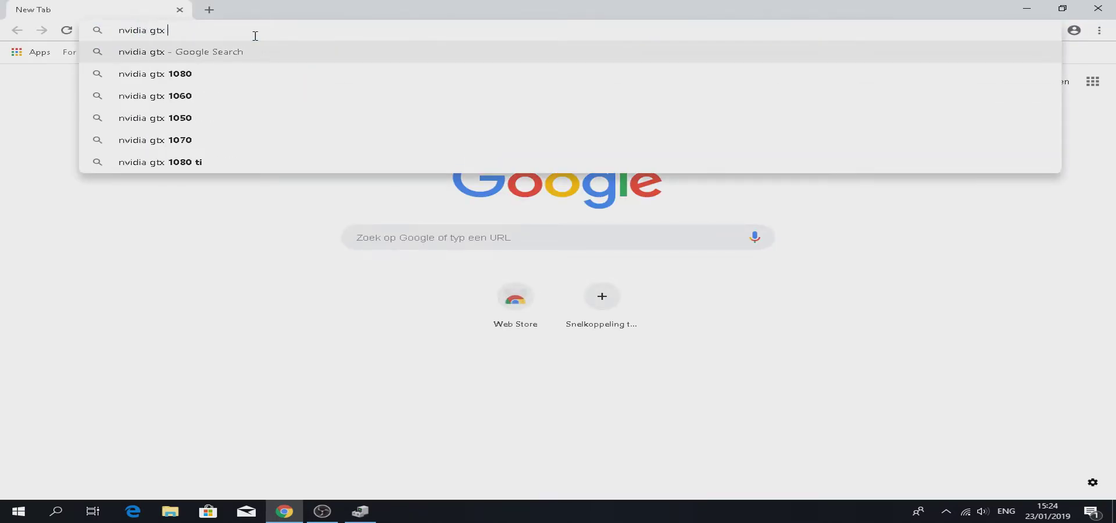
{"action": "type", "text": " 97"}
{"action": "key", "text": "BackSpace"}
{"action": "type", "text": "60 drivers"}
{"action": "key", "text": "Return"}
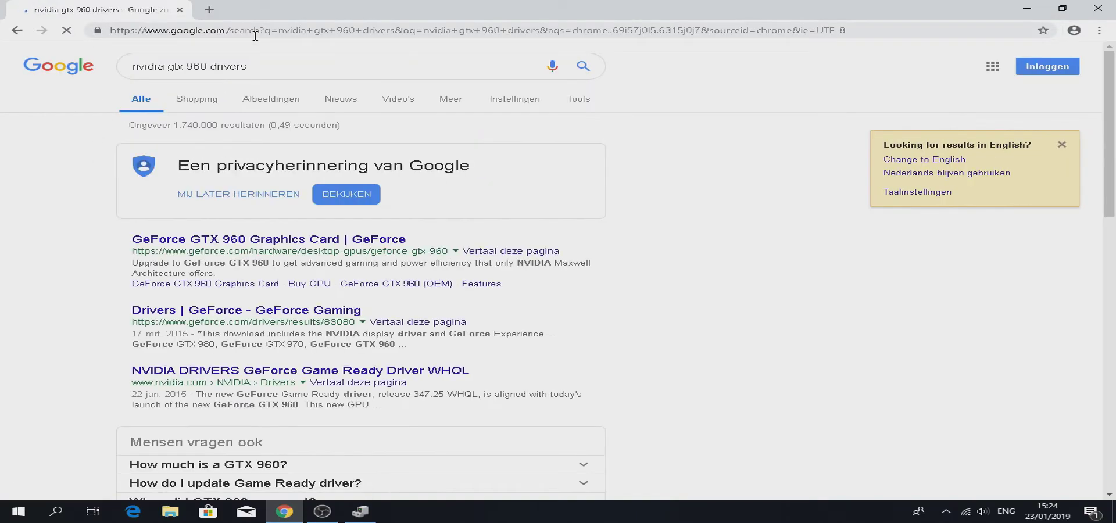
Open the GeForce GTX 960 Graphics Card search result and go to the site's driver download page.
{"action": "left_click", "coordinate": [301, 240]}
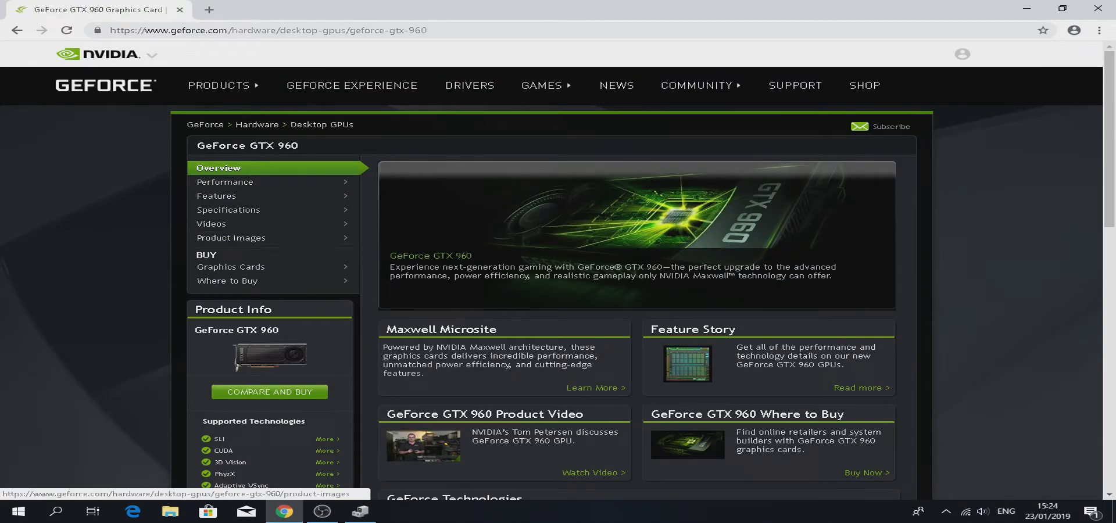
{"action": "scroll", "coordinate": [516, 269], "scroll_direction": "down", "scroll_amount": 15}
{"action": "scroll", "coordinate": [500, 266], "scroll_direction": "up", "scroll_amount": 15}
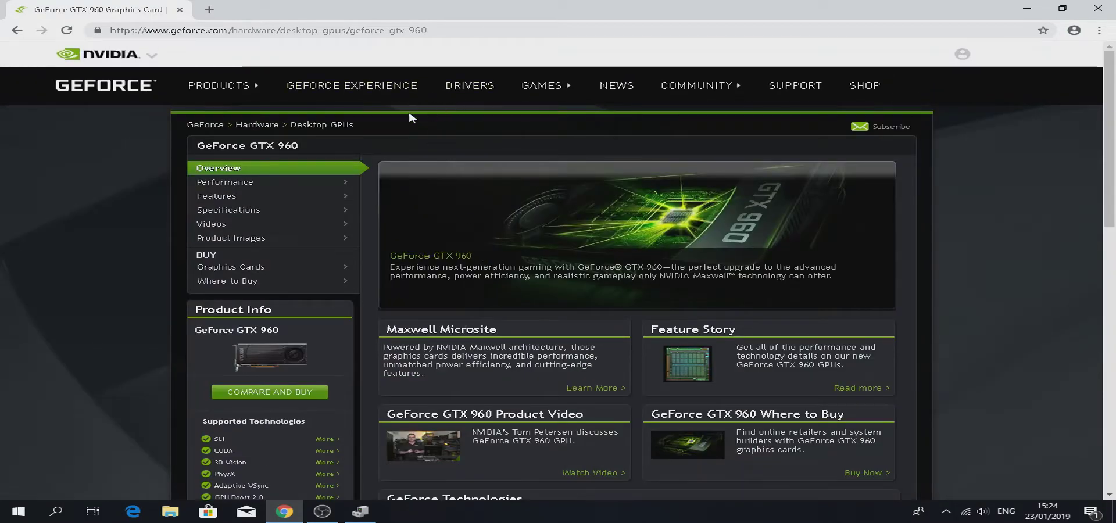
{"action": "left_click", "coordinate": [465, 86]}
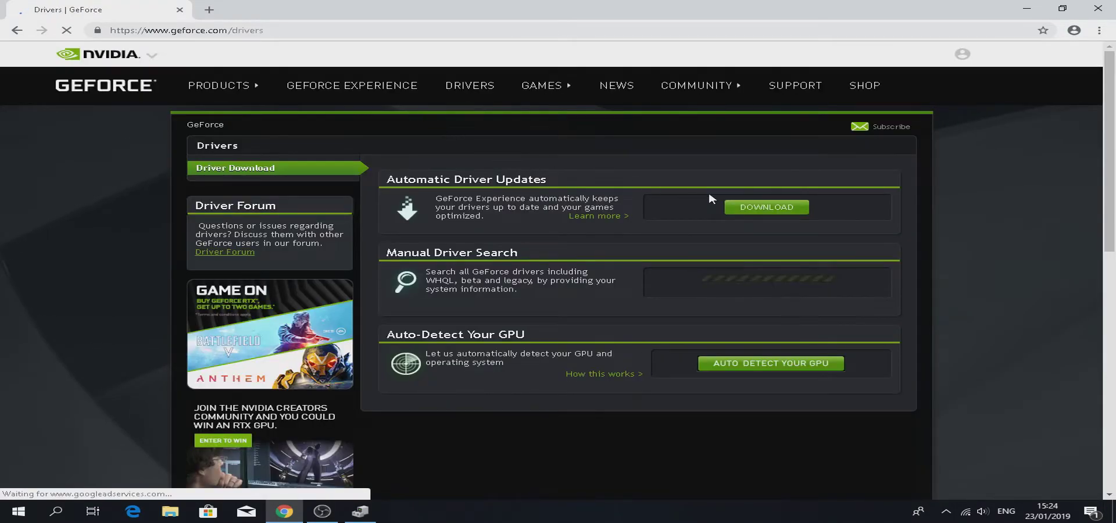
{"action": "scroll", "coordinate": [754, 252], "scroll_direction": "down", "scroll_amount": 1}
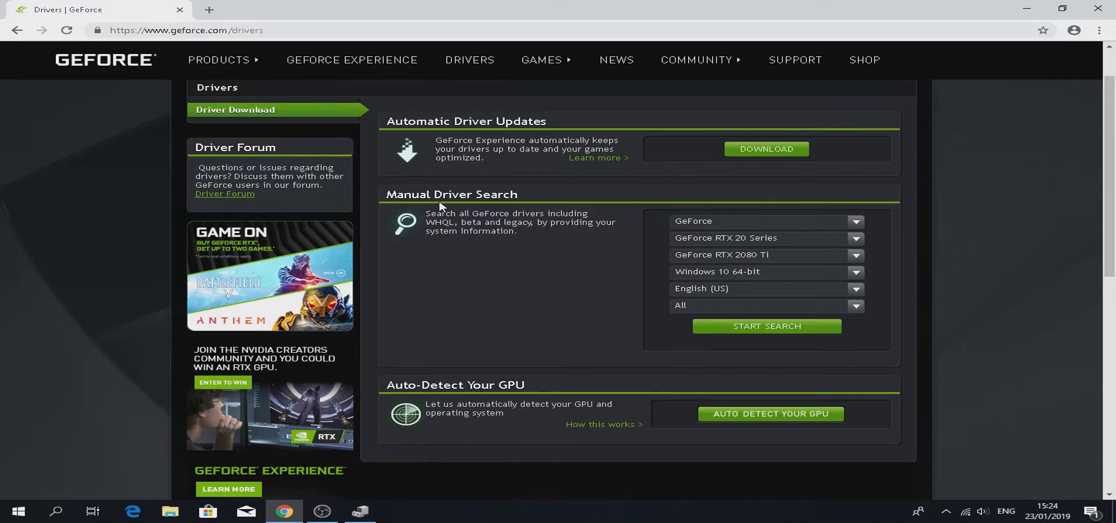
Run a manual driver search for GeForce, GeForce 900 Series, GeForce GTX 960 on Windows 10 64-bit in English (US).
{"action": "left_click", "coordinate": [751, 222]}
{"action": "left_click", "coordinate": [745, 215]}
{"action": "left_click", "coordinate": [738, 238]}
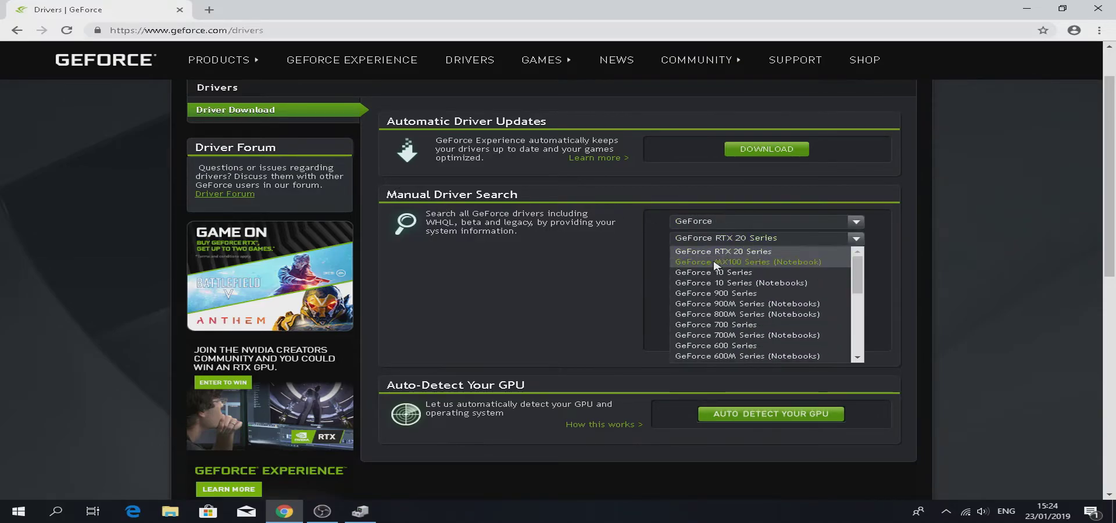
{"action": "left_click", "coordinate": [745, 293]}
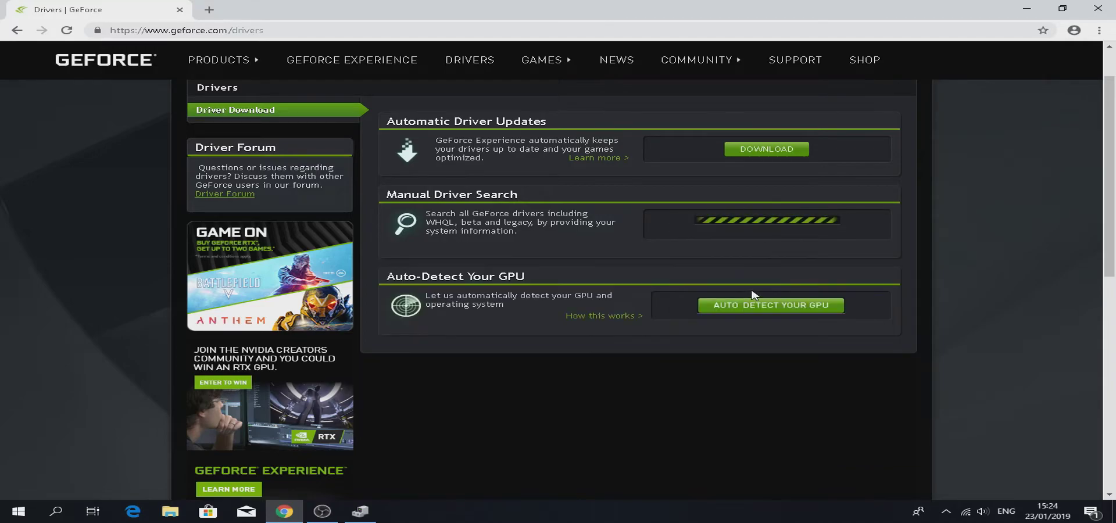
{"action": "left_click", "coordinate": [747, 261]}
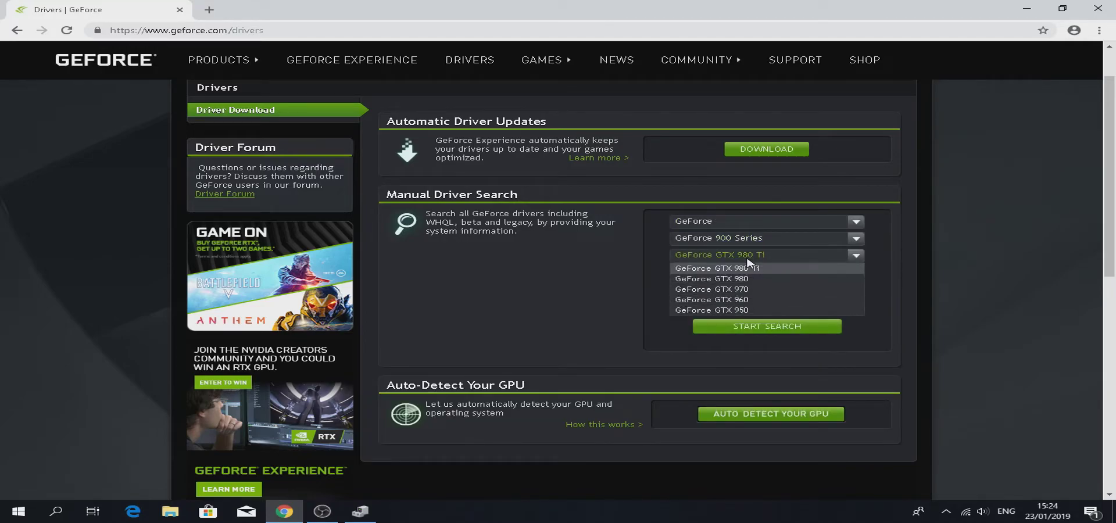
{"action": "left_click", "coordinate": [742, 292]}
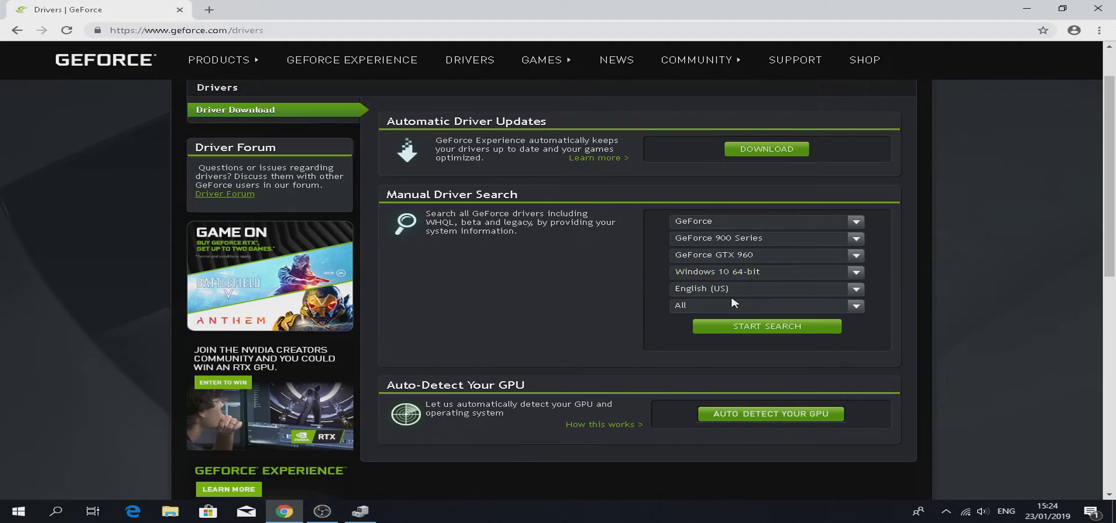
{"action": "left_click", "coordinate": [756, 326]}
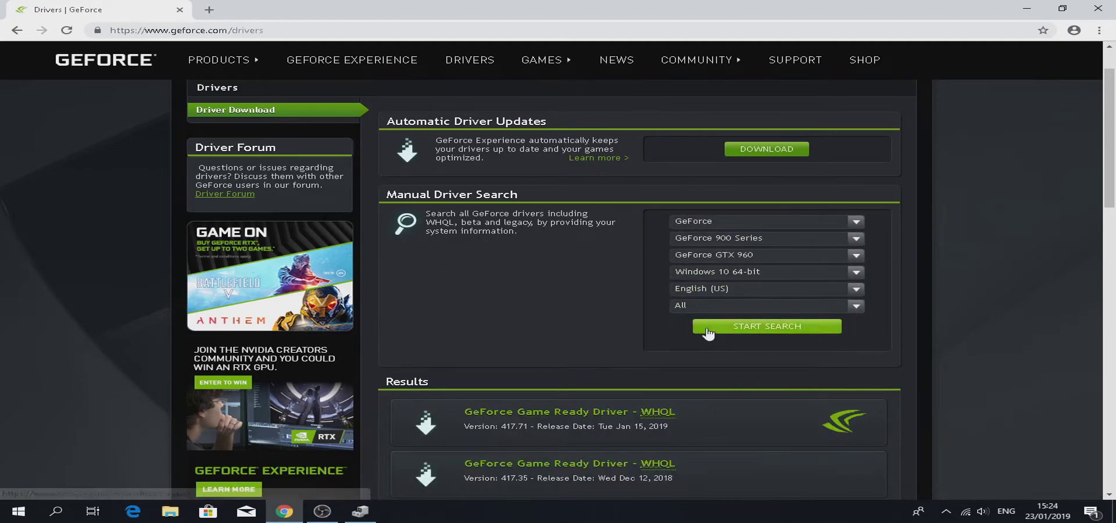
Download the GeForce Game Ready Driver version 417.71 and place its installer near the middle of the desktop.
{"action": "scroll", "coordinate": [643, 169], "scroll_direction": "down", "scroll_amount": 6}
{"action": "scroll", "coordinate": [717, 165], "scroll_direction": "up", "scroll_amount": 3}
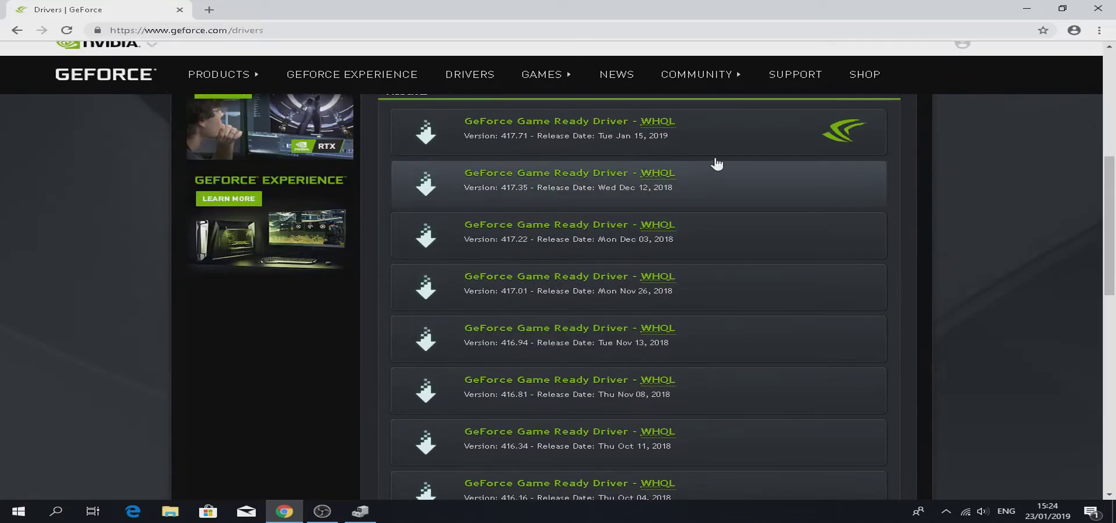
{"action": "left_click", "coordinate": [677, 257]}
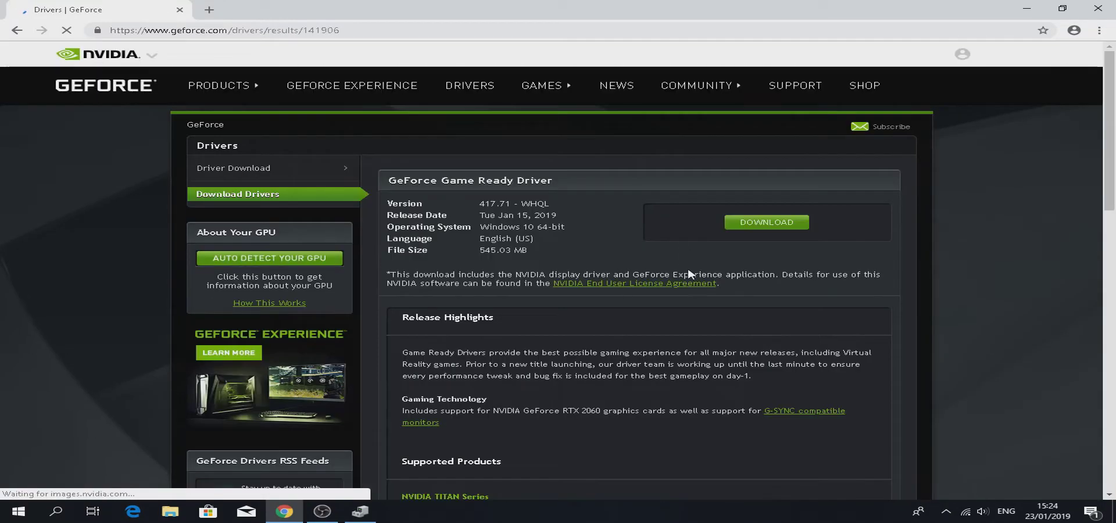
{"action": "left_click", "coordinate": [742, 224]}
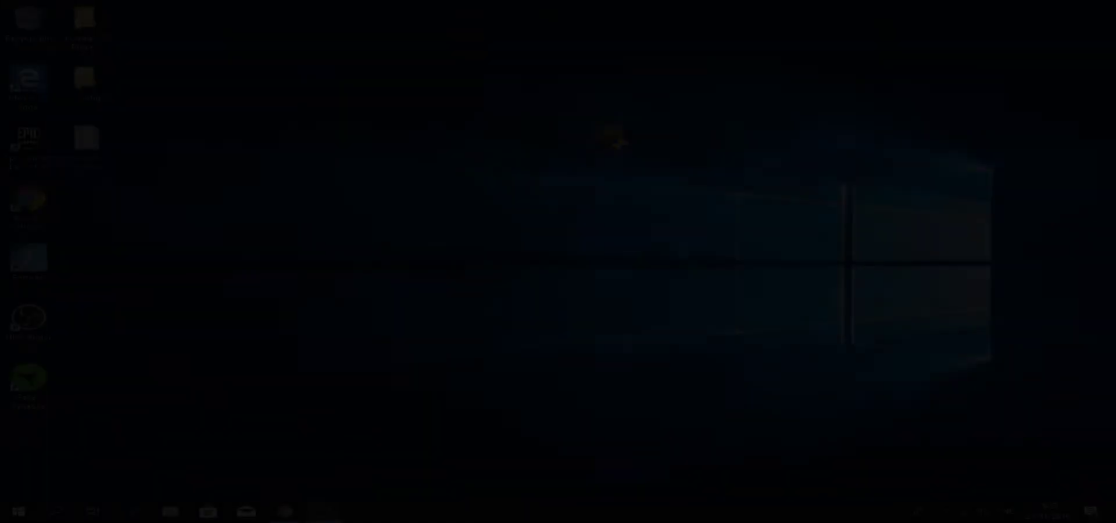
{"action": "left_click_drag", "start_coordinate": [602, 159], "coordinate": [486, 272]}
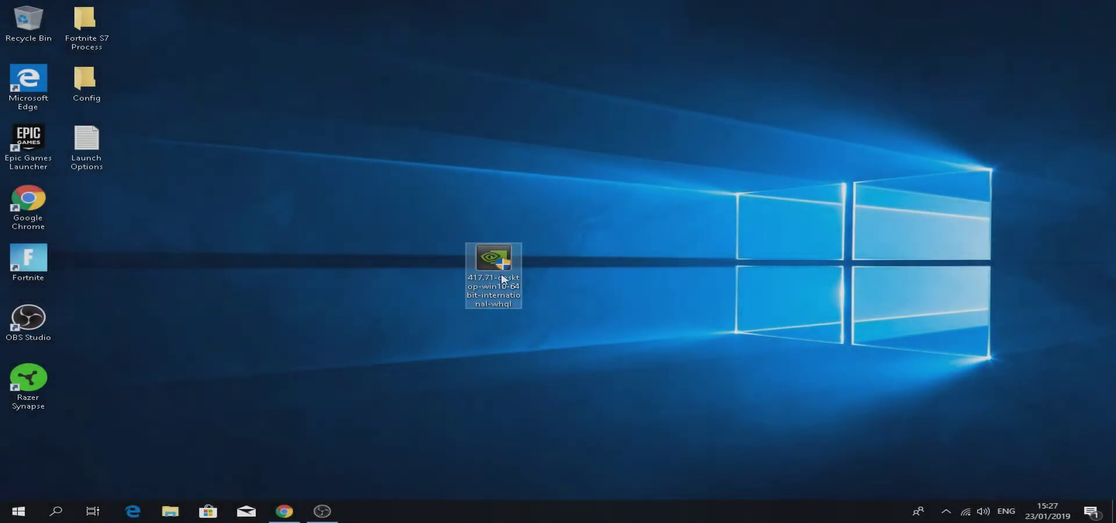
Launch the NVIDIA 417.71 driver installer from the desktop and let it extract its files.
{"action": "double_click", "coordinate": [473, 278]}
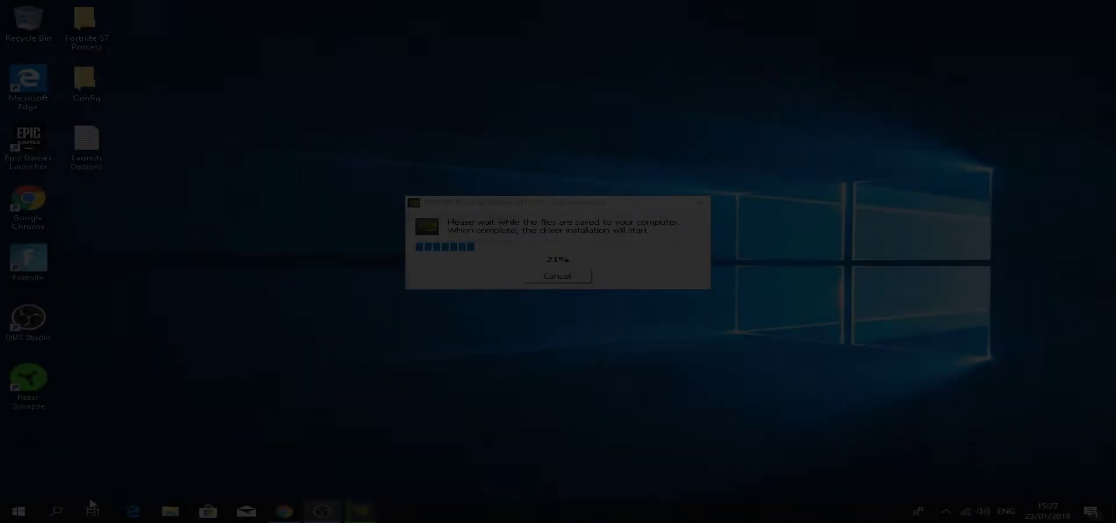
Open Windows Settings in a maximized window and show all setting results for background.
{"action": "left_click", "coordinate": [54, 514]}
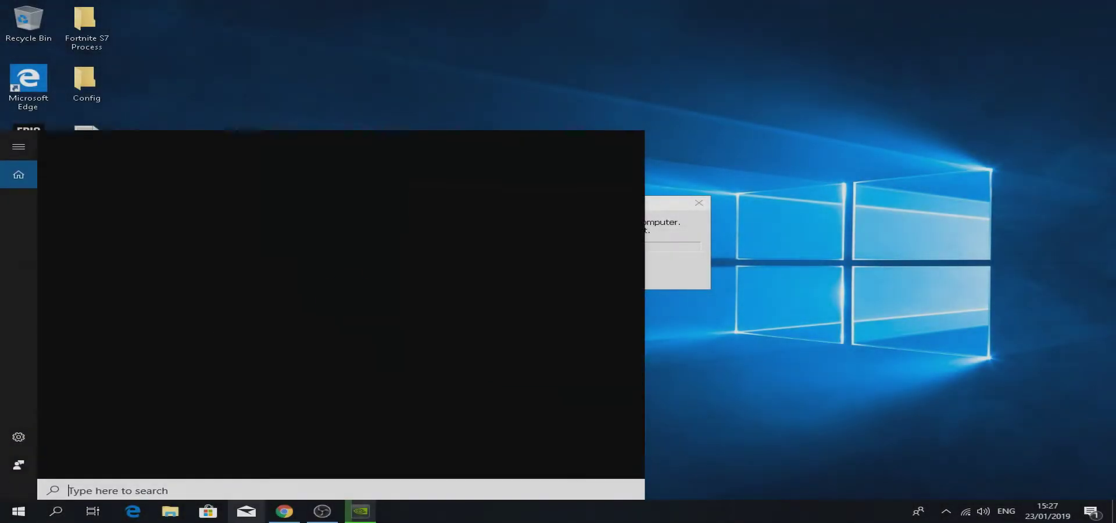
{"action": "left_click", "coordinate": [18, 436]}
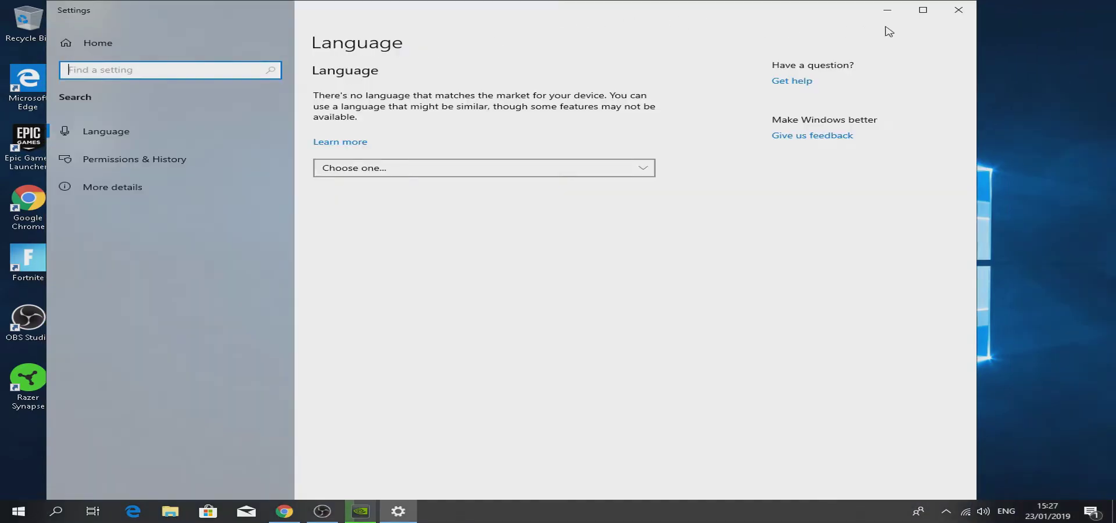
{"action": "left_click", "coordinate": [929, 9]}
{"action": "type", "text": "ba"}
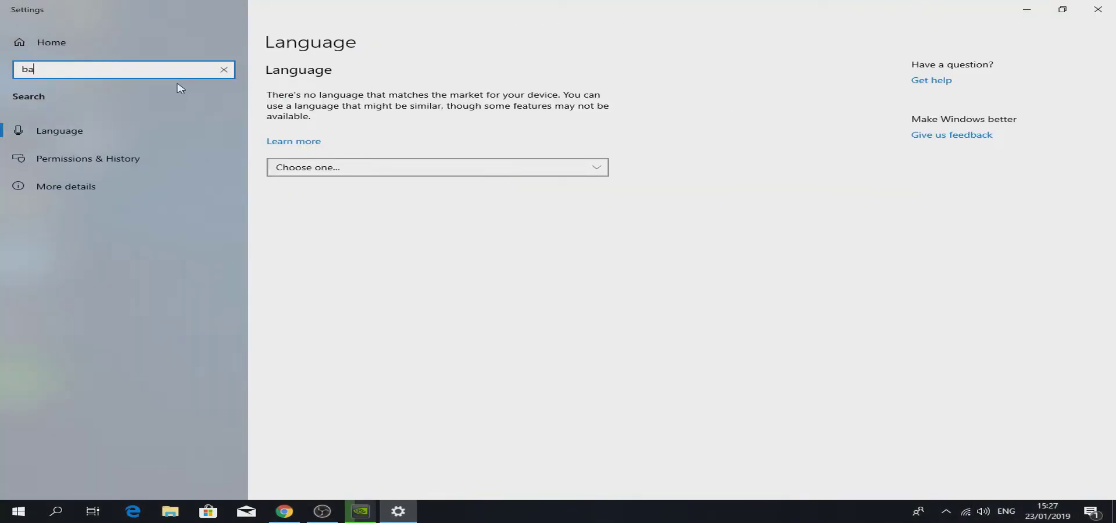
{"action": "type", "text": "ckground"}
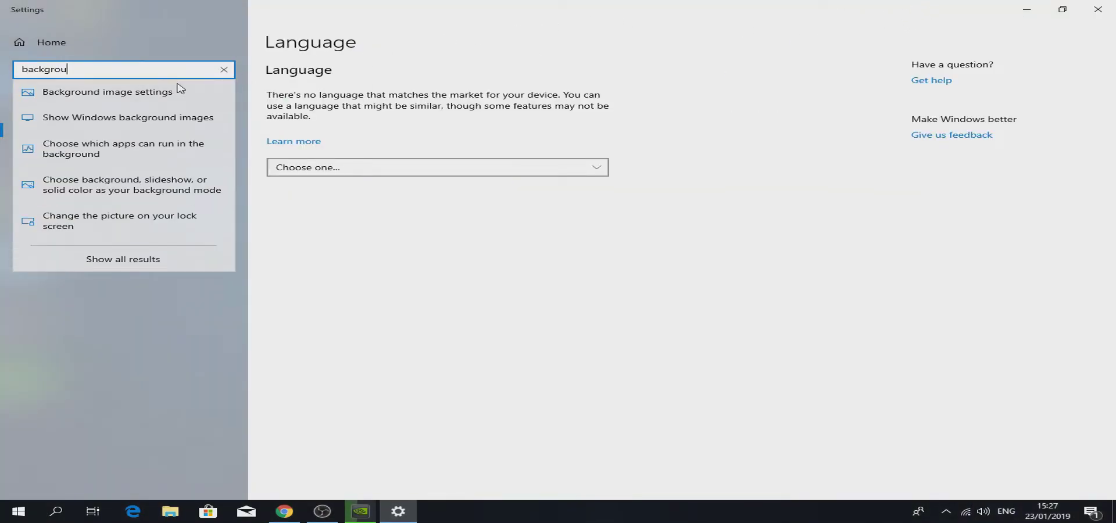
{"action": "left_click", "coordinate": [110, 259]}
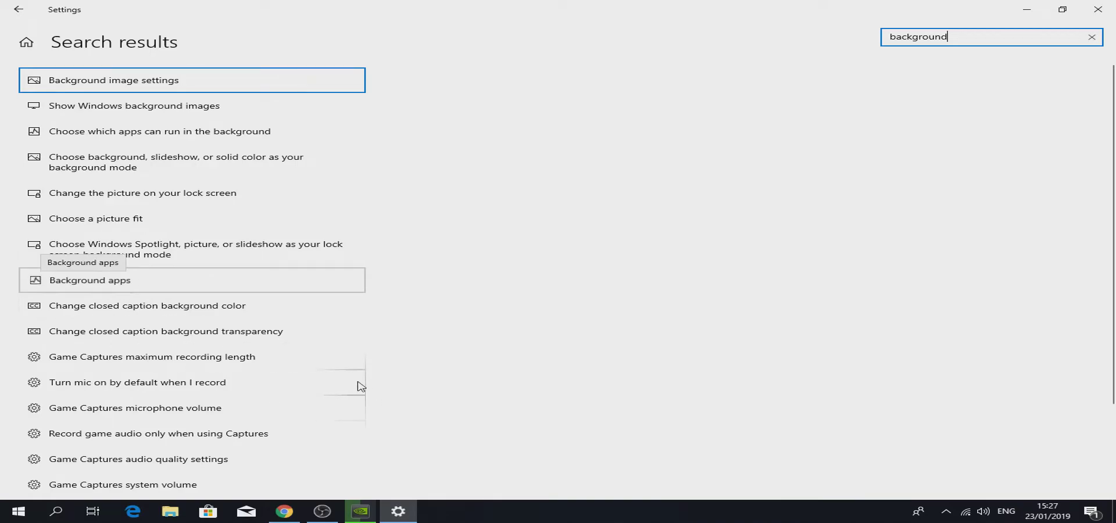
Open the Background apps privacy page and look through the apps allowed to run in the background.
{"action": "left_click", "coordinate": [134, 282]}
{"action": "scroll", "coordinate": [96, 343], "scroll_direction": "down", "scroll_amount": 5}
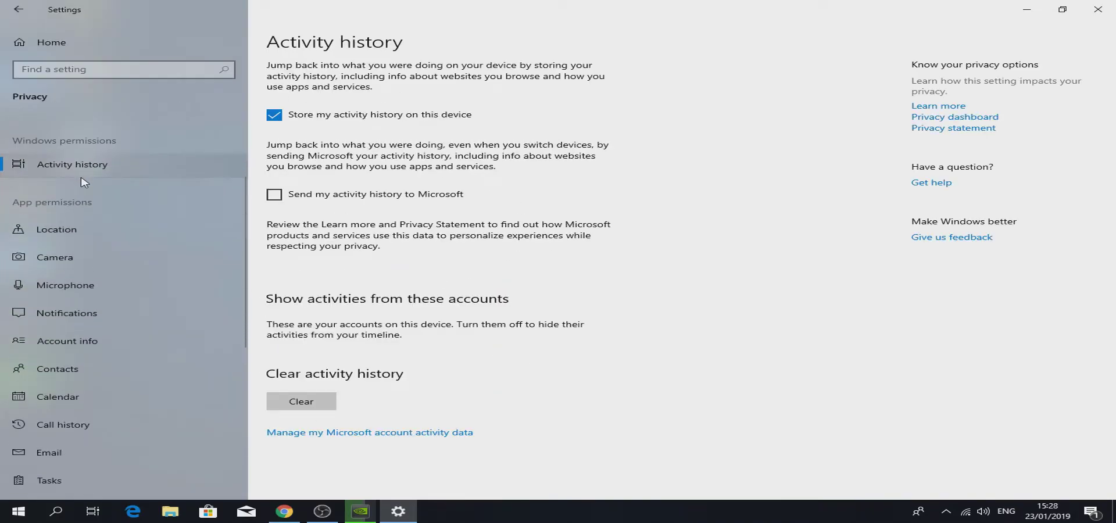
{"action": "scroll", "coordinate": [96, 343], "scroll_direction": "up", "scroll_amount": 1}
{"action": "scroll", "coordinate": [96, 357], "scroll_direction": "down", "scroll_amount": 2}
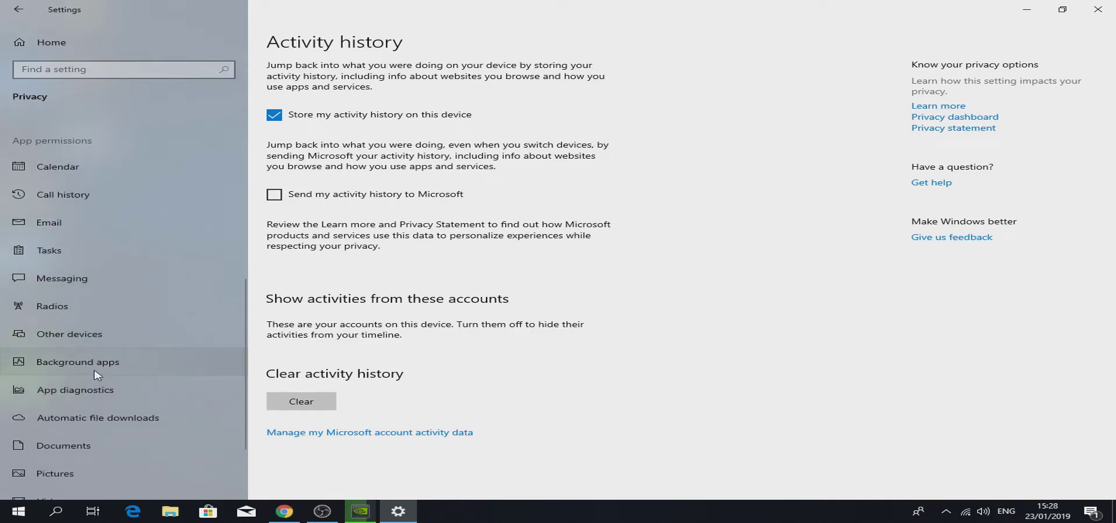
{"action": "left_click", "coordinate": [96, 372]}
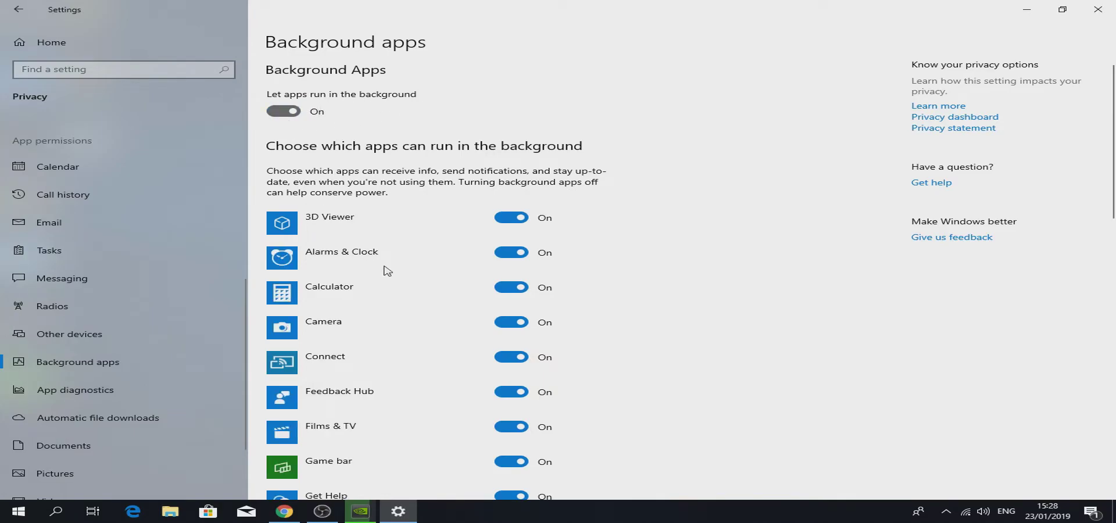
{"action": "scroll", "coordinate": [367, 255], "scroll_direction": "down", "scroll_amount": 12}
{"action": "scroll", "coordinate": [153, 422], "scroll_direction": "down", "scroll_amount": 1}
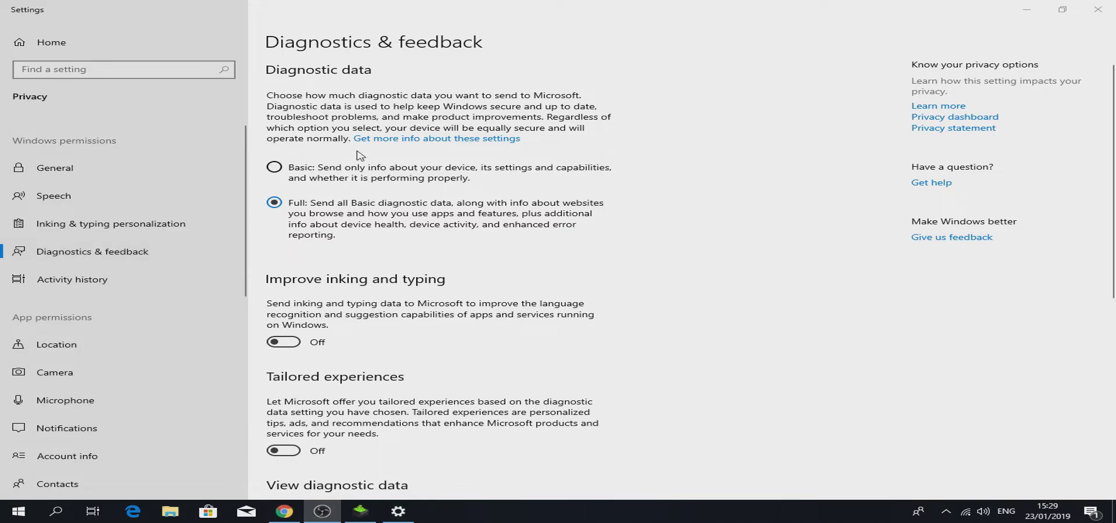
Set diagnostic data to Basic and delete the diagnostic data Microsoft has collected about this device.
{"action": "left_click", "coordinate": [273, 168]}
{"action": "scroll", "coordinate": [378, 294], "scroll_direction": "down", "scroll_amount": 7}
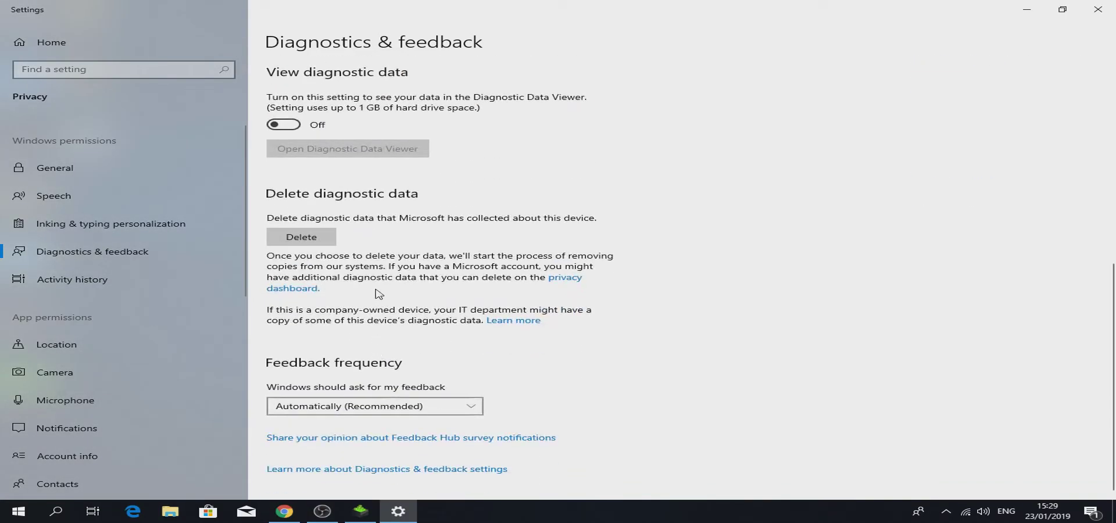
{"action": "left_click", "coordinate": [301, 237]}
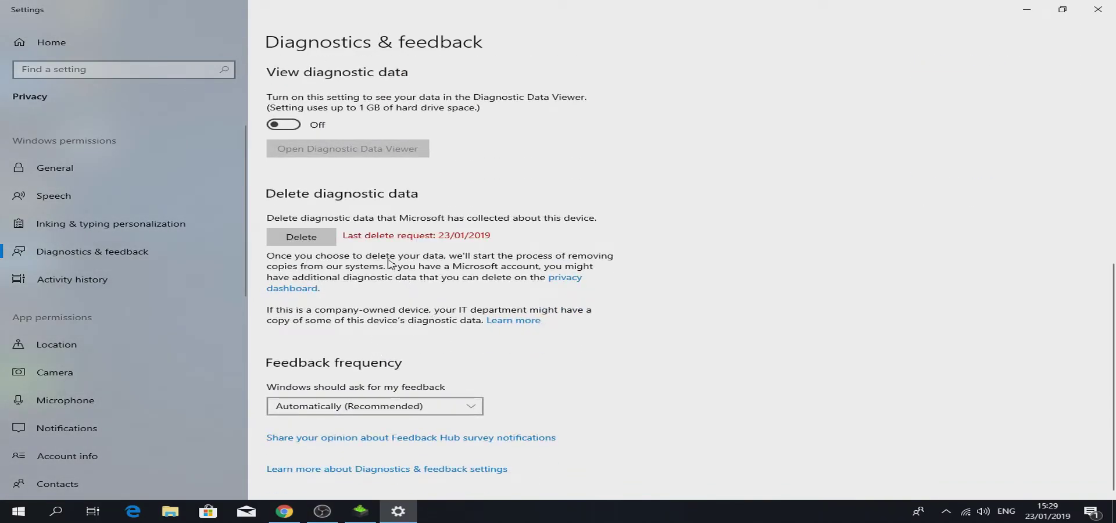
In the General privacy options, turn off website access to the language list and Windows tracking of app launches.
{"action": "key", "text": "Up"}
{"action": "key", "text": "Up"}
{"action": "key", "text": "Up"}
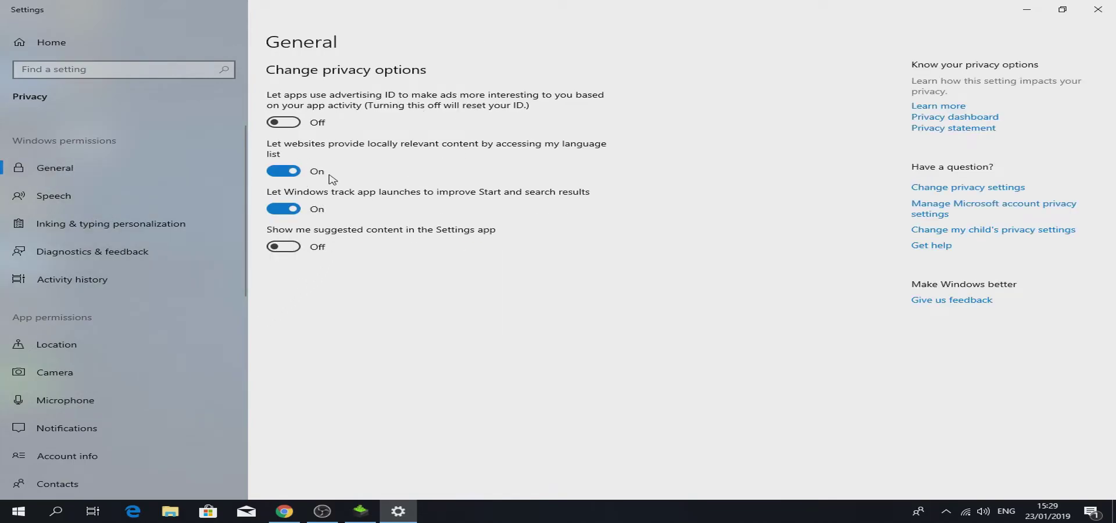
{"action": "left_click", "coordinate": [292, 174]}
{"action": "left_click", "coordinate": [284, 210]}
Turn off the Getting to know you option for inking and typing personalization, and open the Activity history privacy page.
{"action": "left_click", "coordinate": [40, 205]}
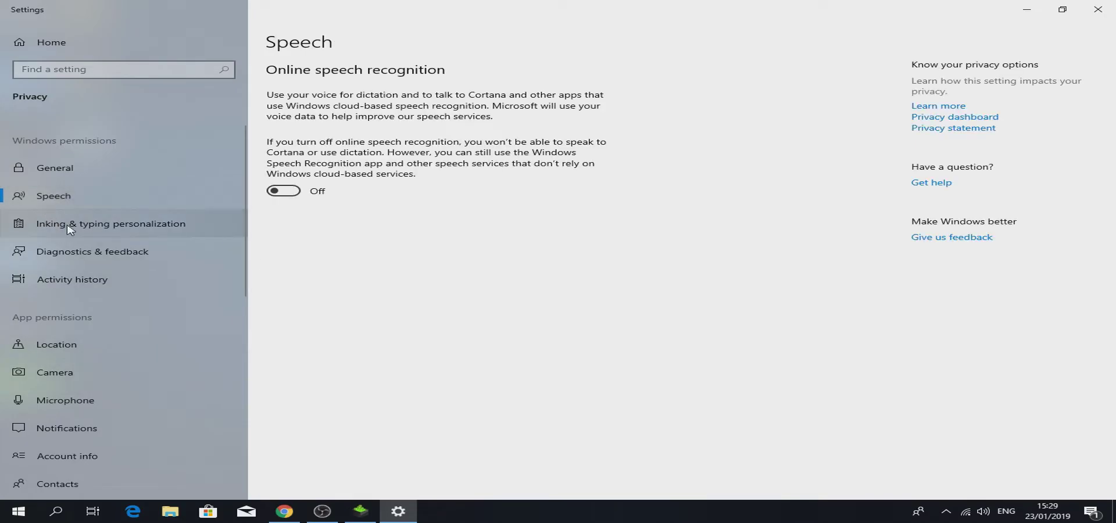
{"action": "key", "text": "Down"}
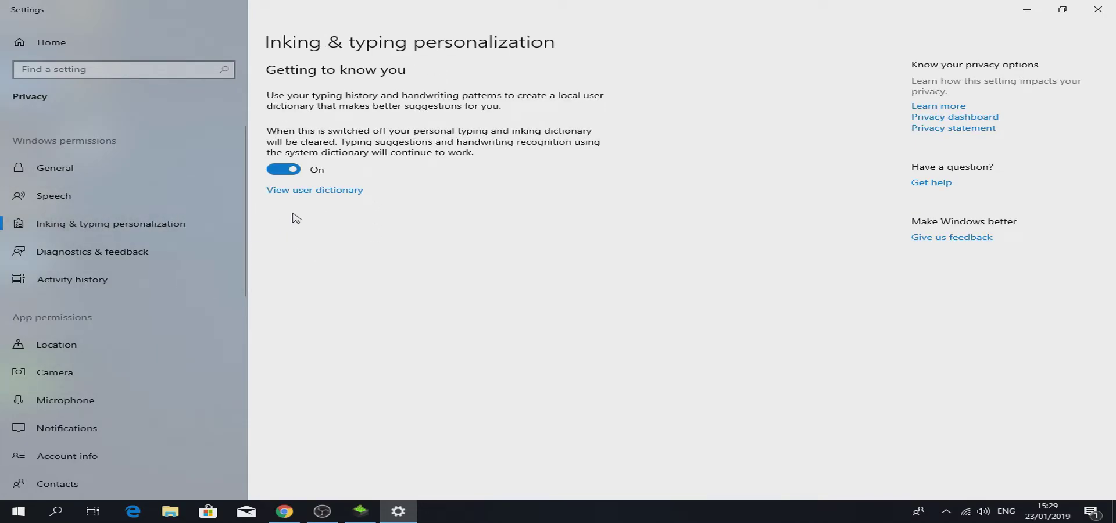
{"action": "left_click", "coordinate": [283, 172]}
{"action": "left_click", "coordinate": [51, 280]}
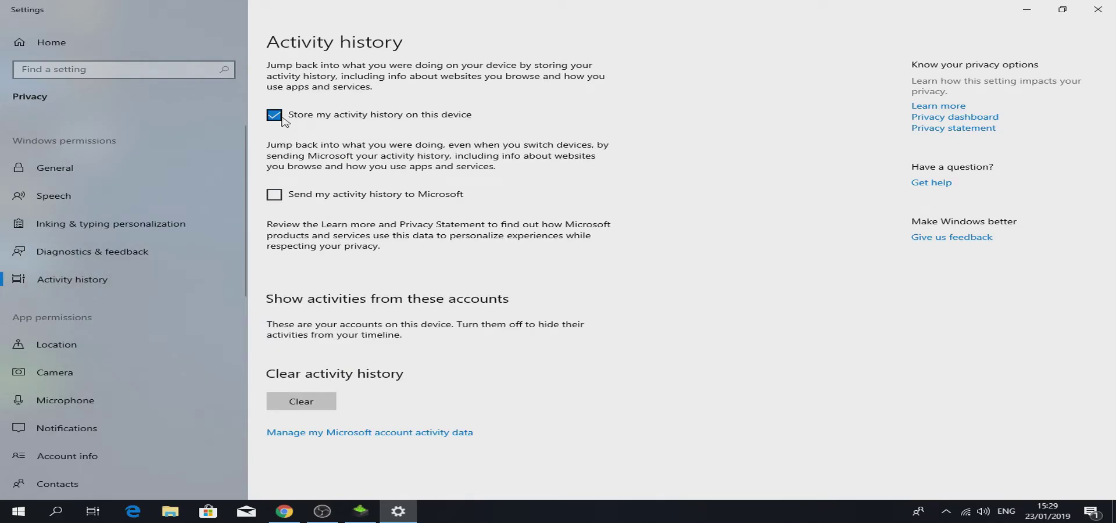
{"action": "scroll", "coordinate": [49, 326], "scroll_direction": "down", "scroll_amount": 5}
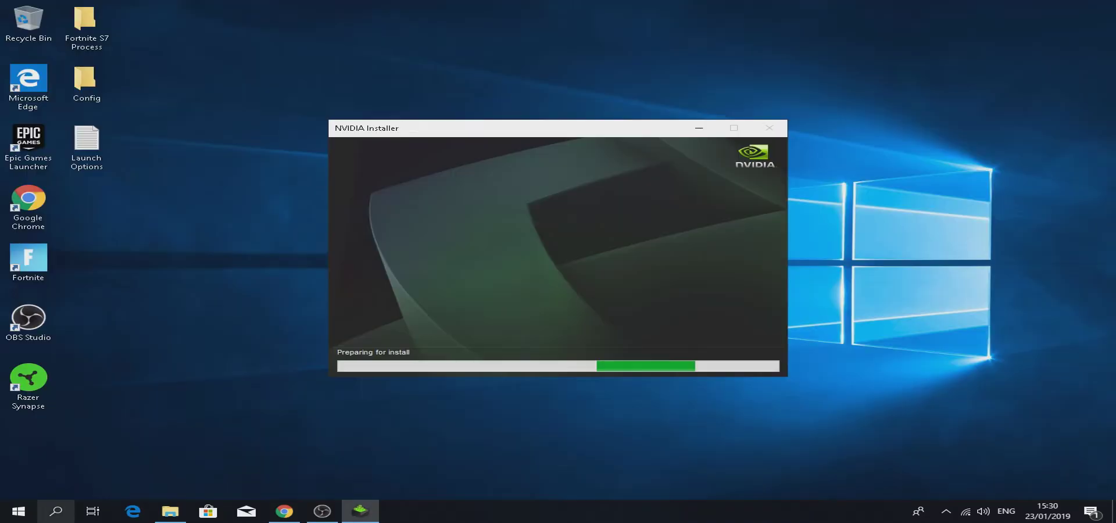
Search Windows for msconfig and open System Configuration.
{"action": "left_click", "coordinate": [56, 511]}
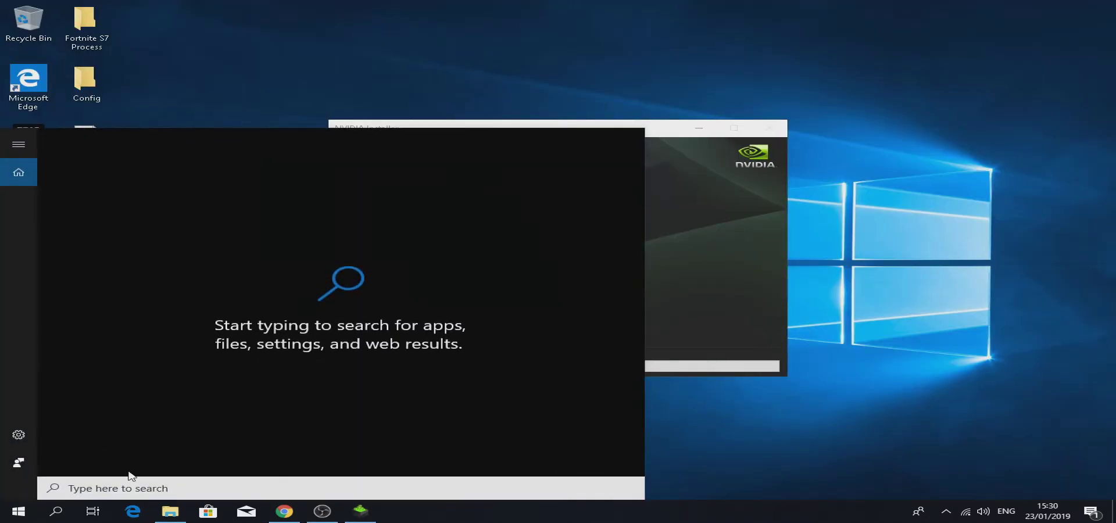
{"action": "type", "text": "m"}
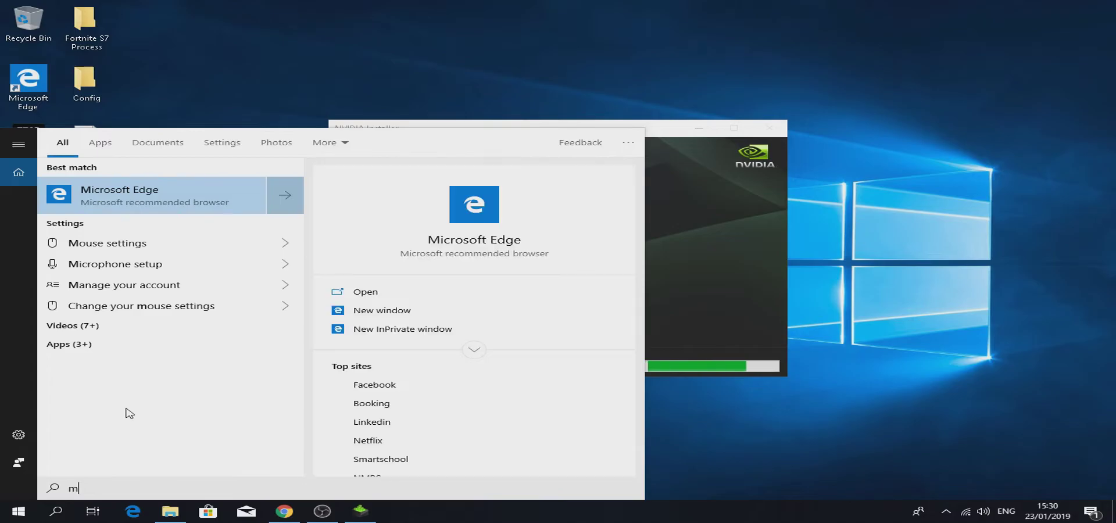
{"action": "type", "text": "sconfig"}
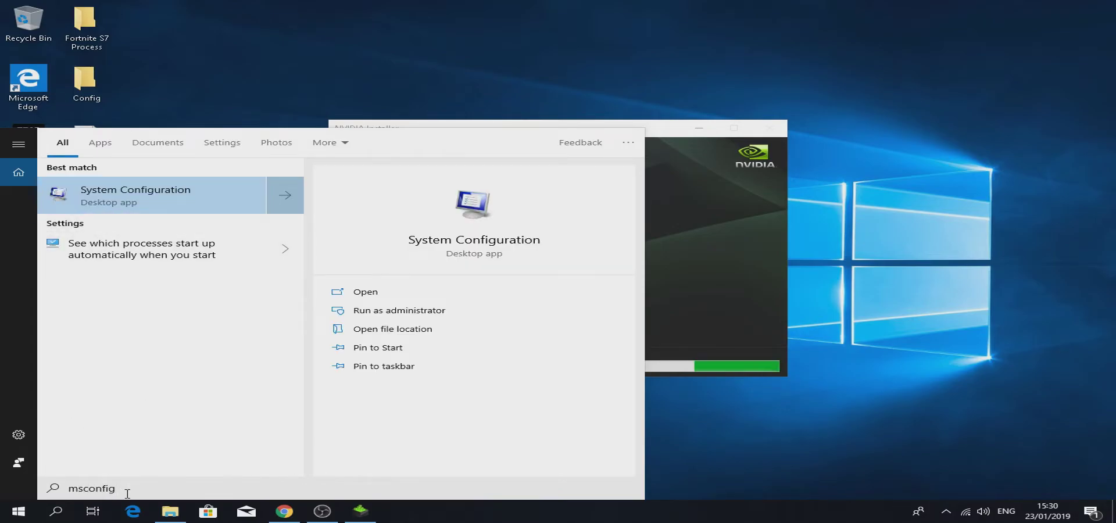
{"action": "left_click_drag", "start_coordinate": [116, 490], "coordinate": [81, 491]}
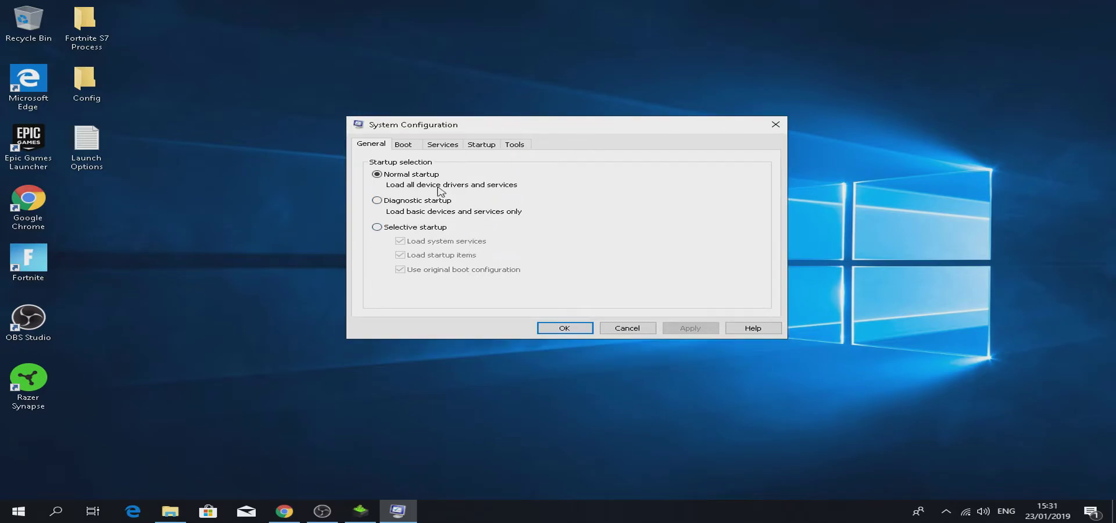
In the boot configuration, enable No GUI boot, set the timeout to 3 seconds and apply the changes.
{"action": "left_click", "coordinate": [402, 144]}
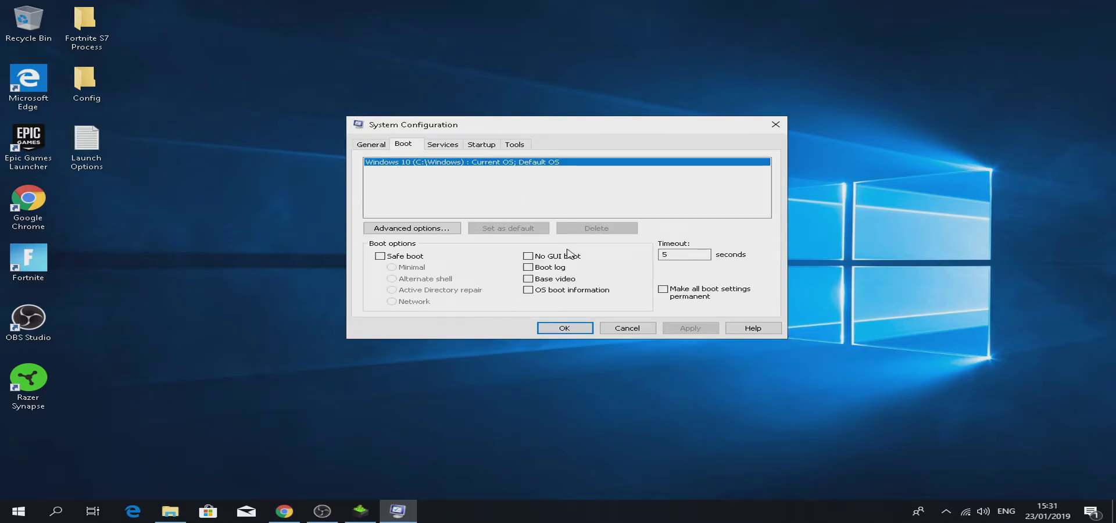
{"action": "key", "text": "BackSpace"}
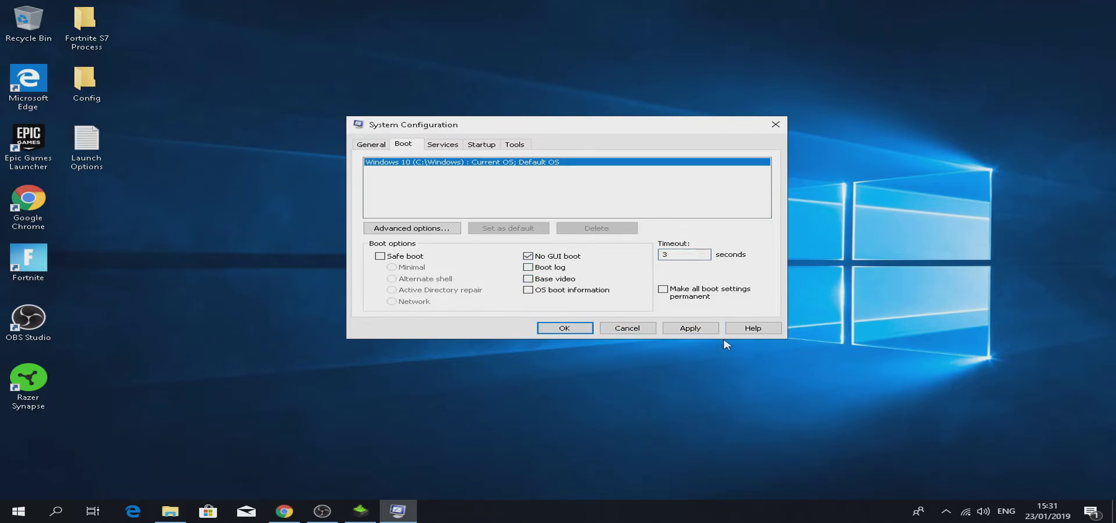
{"action": "left_click", "coordinate": [693, 331]}
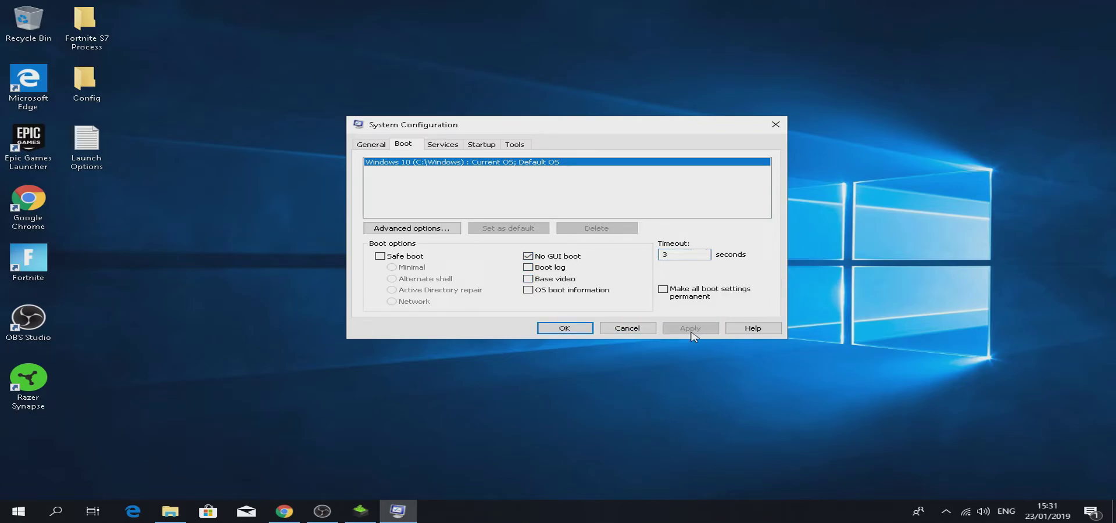
In the advanced boot options, set the number of processors to 8 and apply the configuration.
{"action": "left_click", "coordinate": [432, 231]}
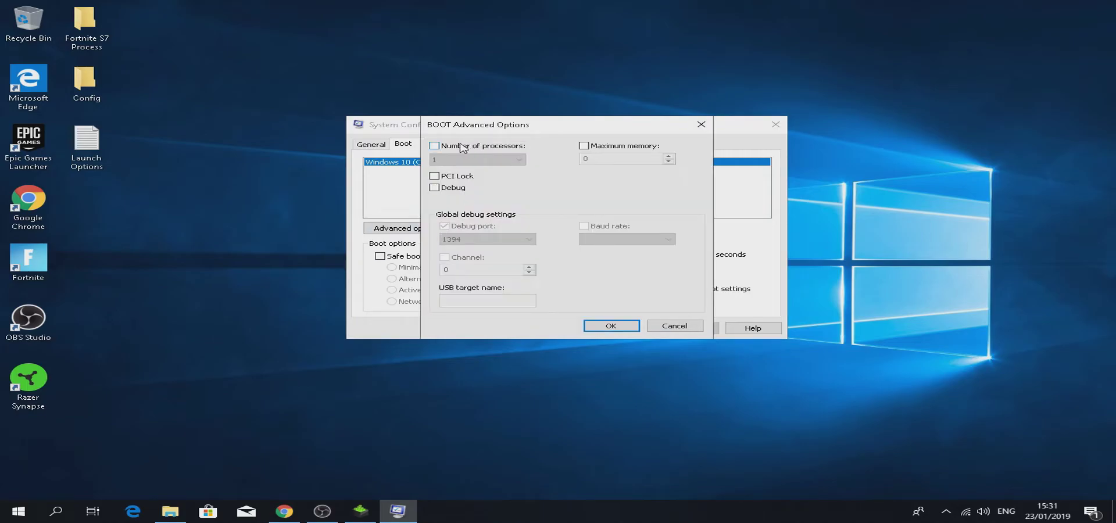
{"action": "left_click", "coordinate": [456, 146]}
{"action": "left_click", "coordinate": [477, 160]}
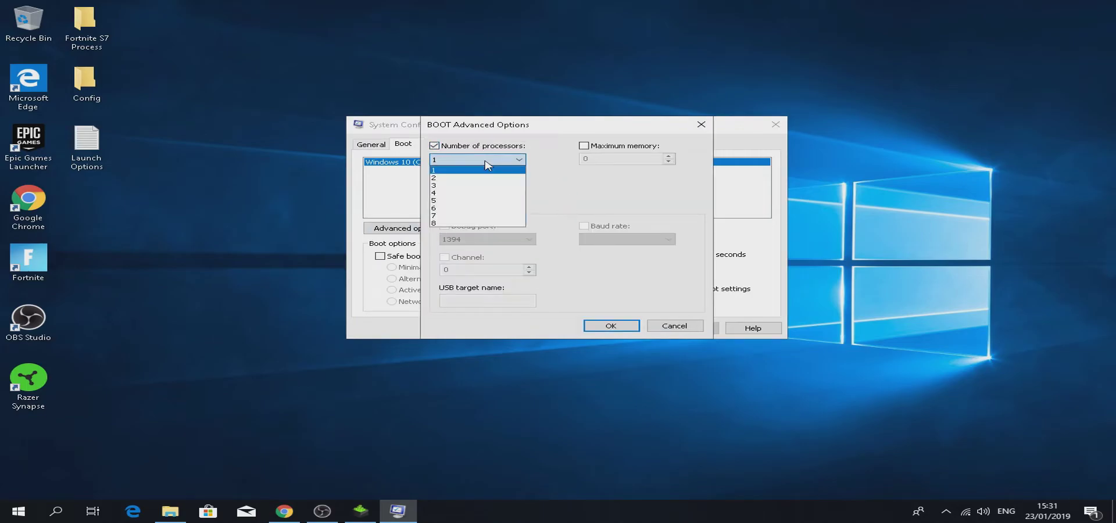
{"action": "left_click", "coordinate": [449, 223]}
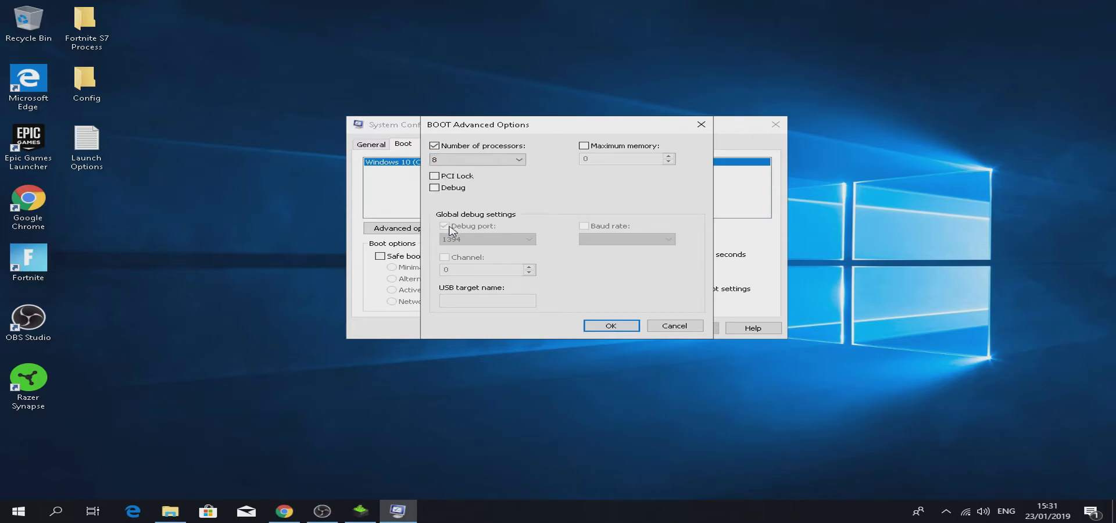
{"action": "left_click", "coordinate": [631, 326]}
{"action": "left_click", "coordinate": [689, 329]}
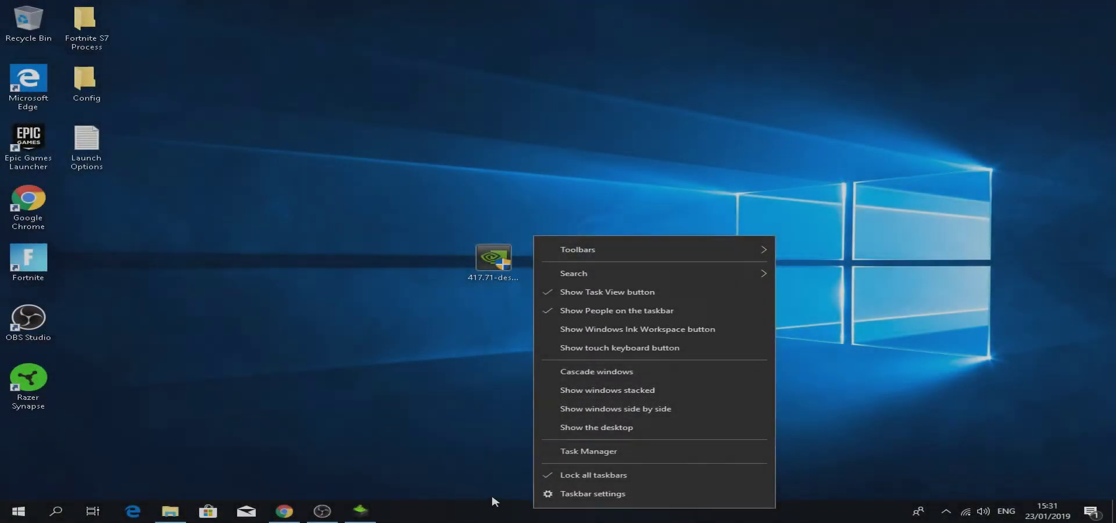
Open Task Manager with full details in a restored window and show the list of startup apps.
{"action": "left_click", "coordinate": [571, 453]}
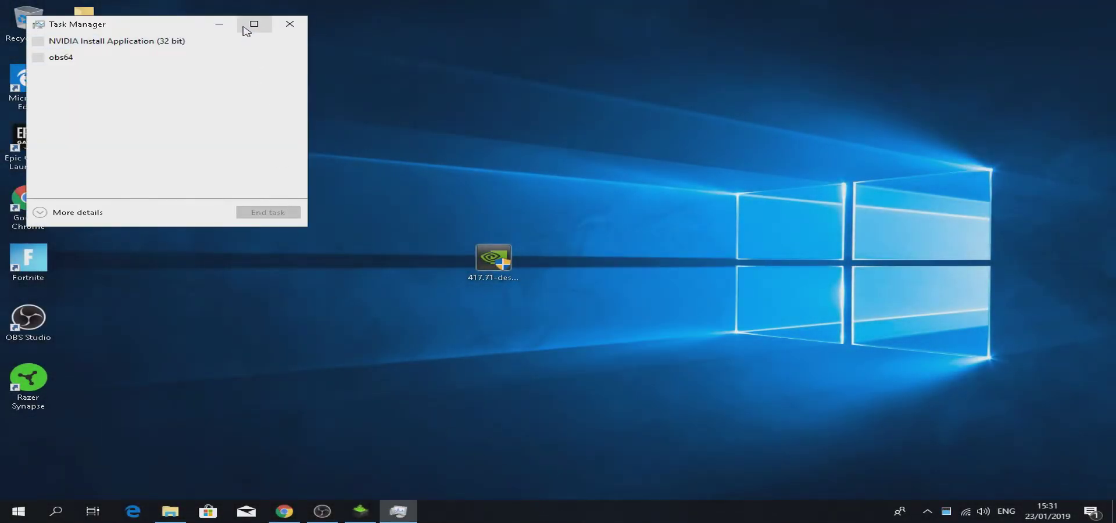
{"action": "left_click", "coordinate": [254, 24]}
{"action": "left_click", "coordinate": [49, 484]}
{"action": "left_click_drag", "start_coordinate": [338, 10], "coordinate": [562, 79]}
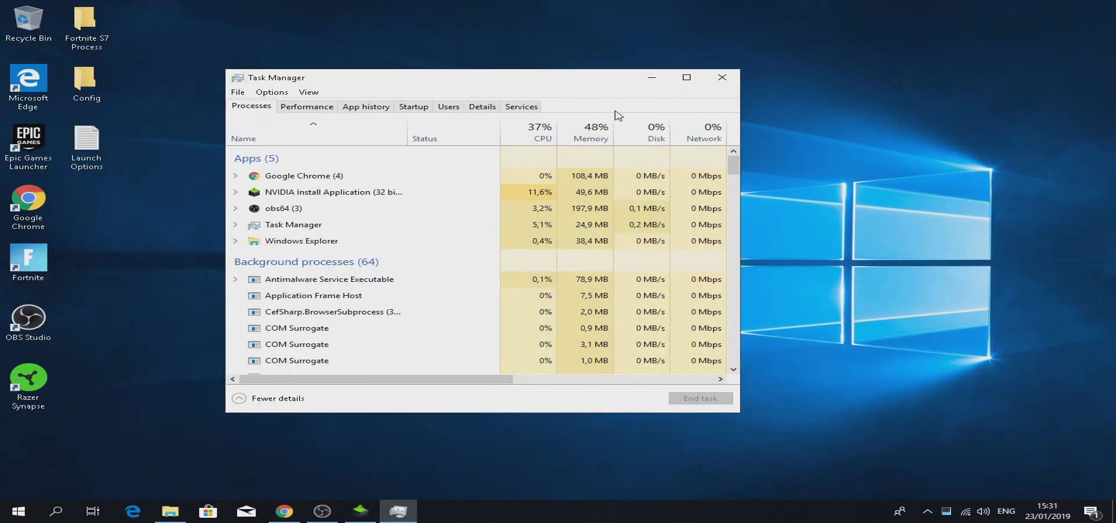
{"action": "left_click", "coordinate": [424, 112]}
{"action": "left_click_drag", "start_coordinate": [375, 81], "coordinate": [447, 83]}
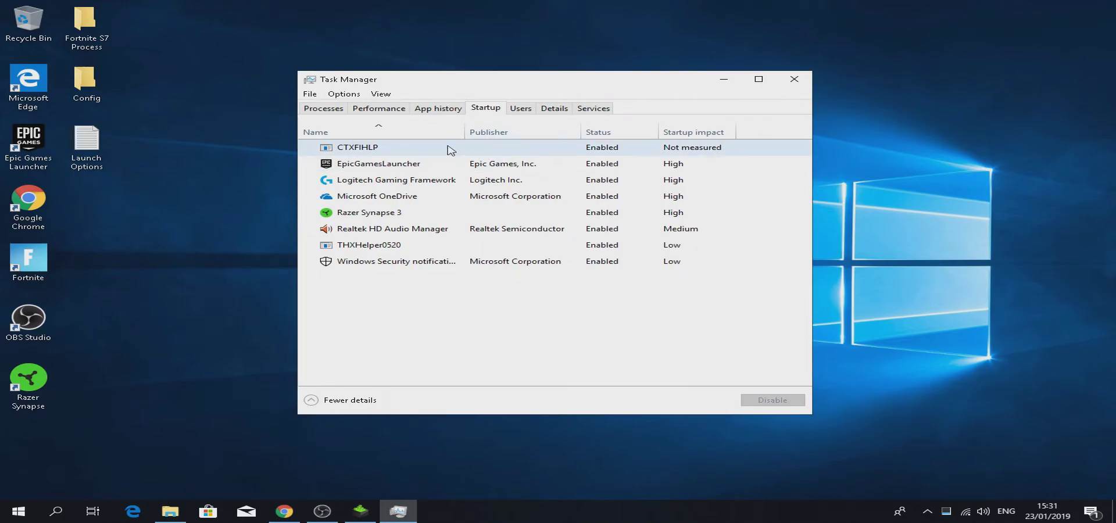
Disable the CTXFIHLP, EpicGamesLauncher and Logitech Gaming Framework startup entries.
{"action": "right_click", "coordinate": [482, 147]}
{"action": "left_click", "coordinate": [481, 156]}
{"action": "right_click", "coordinate": [439, 167]}
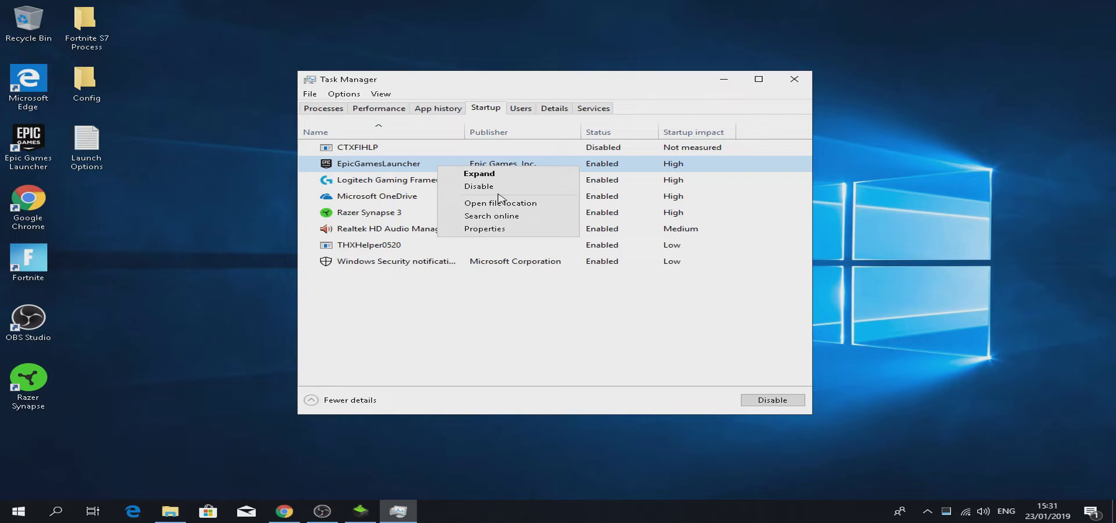
{"action": "left_click", "coordinate": [489, 187]}
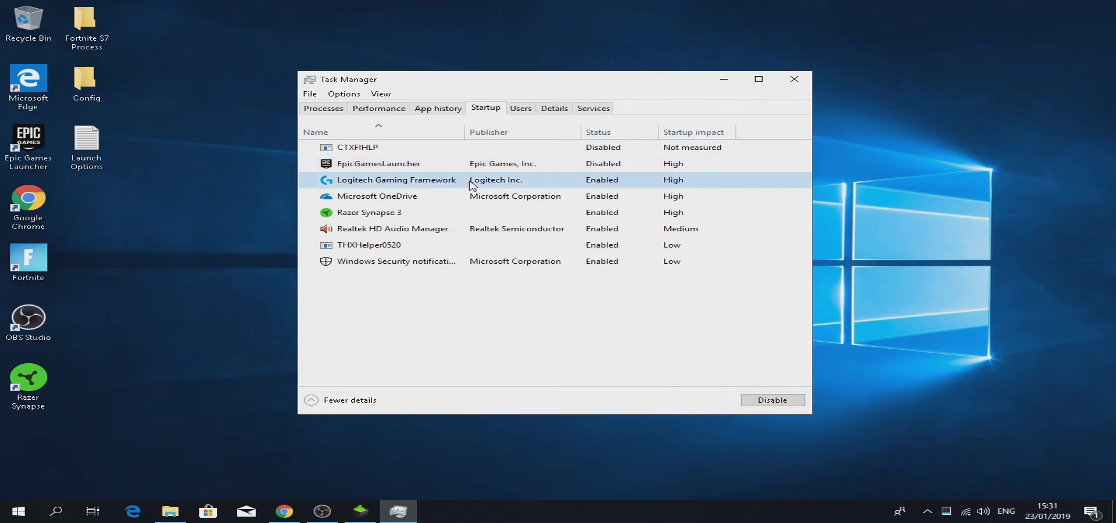
{"action": "right_click", "coordinate": [470, 181]}
{"action": "left_click", "coordinate": [492, 201]}
Disable the Microsoft OneDrive, Razer Synapse 3, Realtek HD Audio Manager, THXHelper0520 and Windows Security notification startup entries.
{"action": "right_click", "coordinate": [452, 206]}
{"action": "right_click", "coordinate": [453, 198]}
{"action": "left_click", "coordinate": [471, 206]}
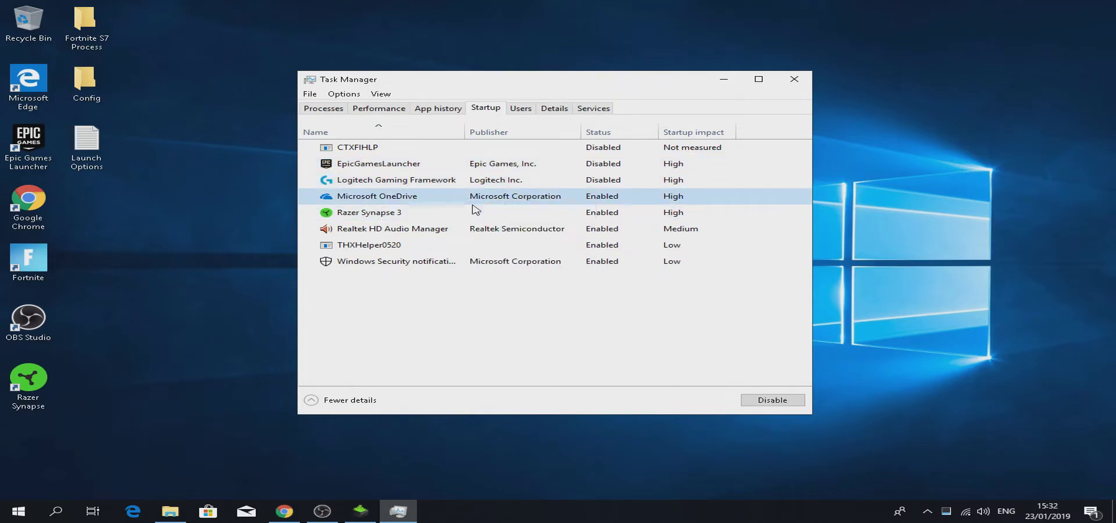
{"action": "right_click", "coordinate": [439, 214]}
{"action": "left_click", "coordinate": [480, 222]}
{"action": "right_click", "coordinate": [468, 230]}
{"action": "left_click", "coordinate": [476, 238]}
{"action": "right_click", "coordinate": [442, 246]}
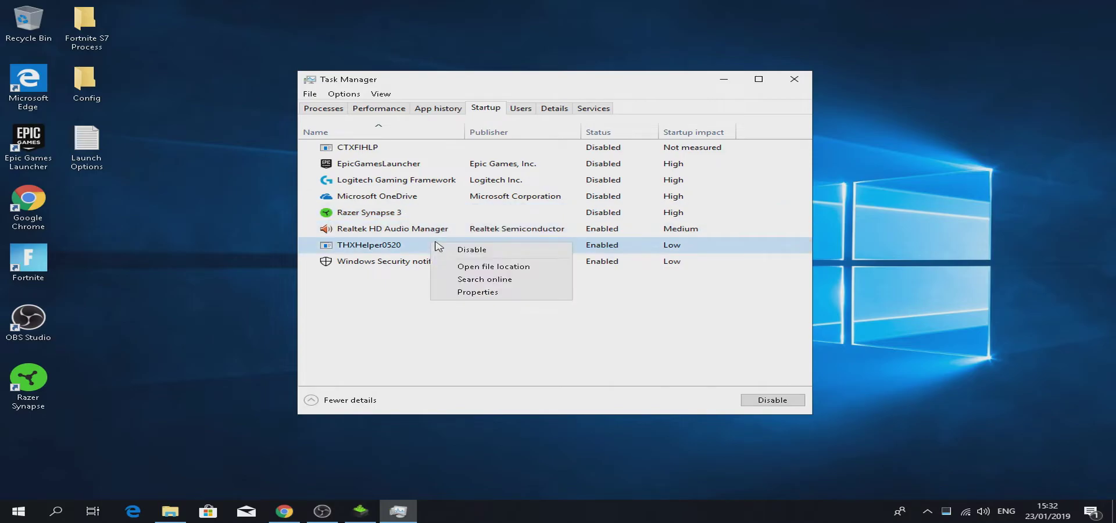
{"action": "left_click", "coordinate": [461, 256]}
{"action": "right_click", "coordinate": [436, 262]}
{"action": "left_click", "coordinate": [459, 269]}
Re-enable the Logitech Gaming Framework startup entry and close Task Manager.
{"action": "right_click", "coordinate": [407, 180]}
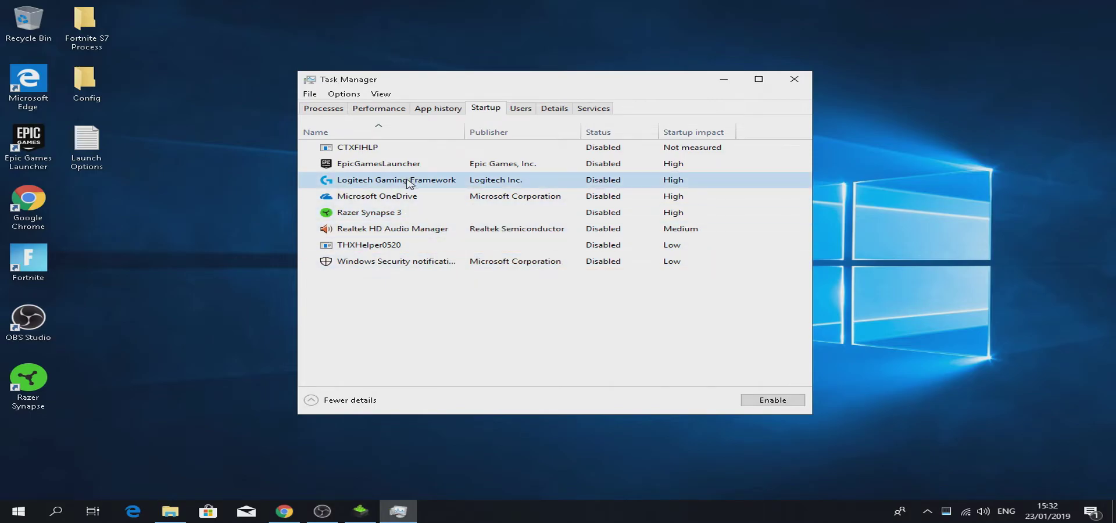
{"action": "left_click", "coordinate": [453, 188]}
{"action": "right_click", "coordinate": [436, 182]}
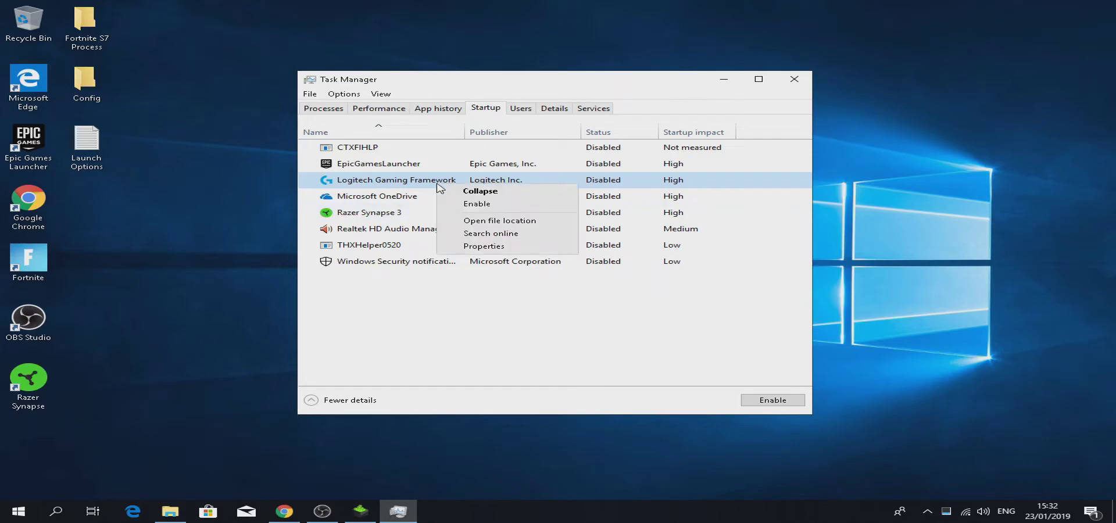
{"action": "left_click", "coordinate": [477, 204]}
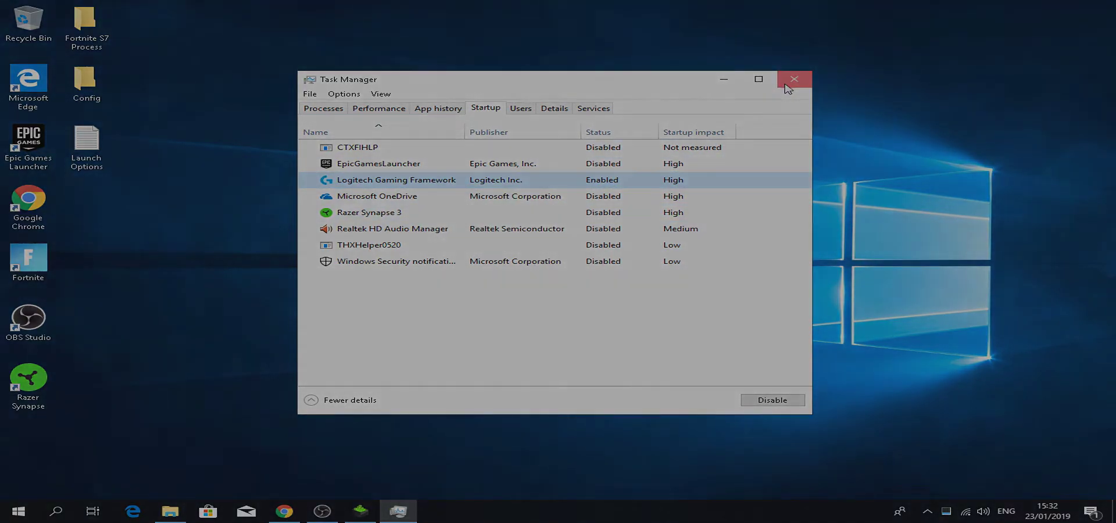
{"action": "left_click", "coordinate": [789, 89]}
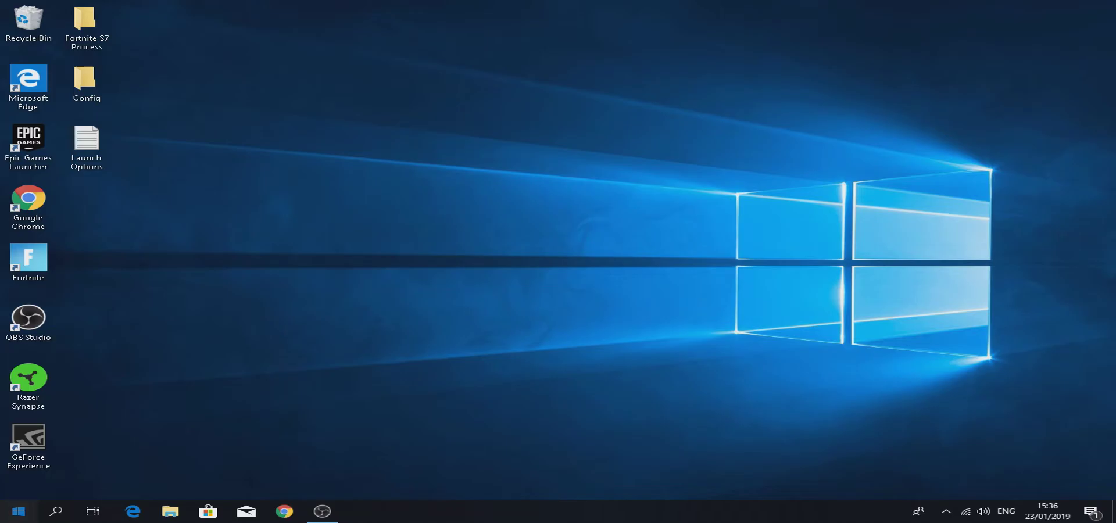
{"action": "left_click", "coordinate": [18, 511]}
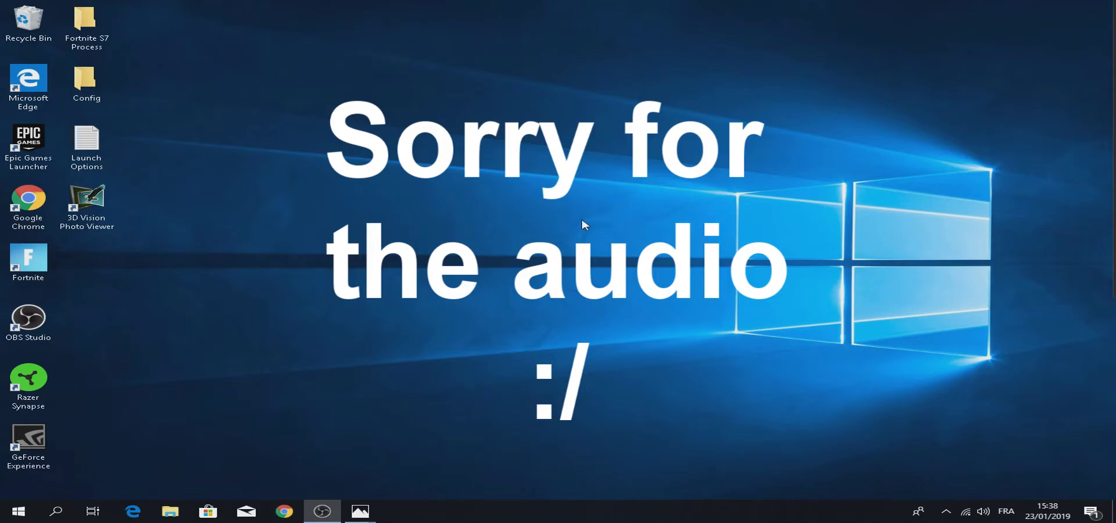
Open the NVIDIA Control Panel from the desktop and show the Adjust Image Settings with Preview page.
{"action": "right_click", "coordinate": [441, 181]}
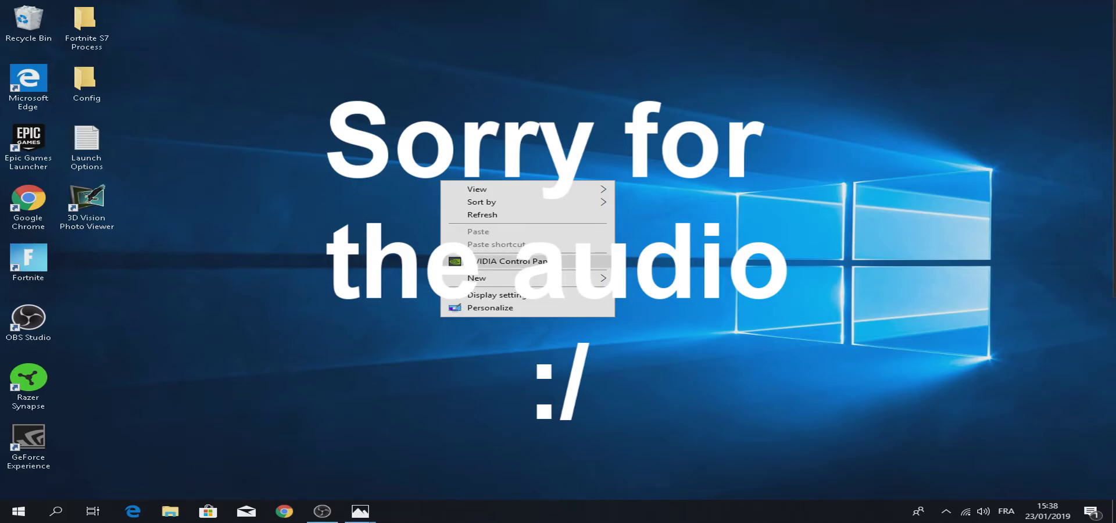
{"action": "left_click", "coordinate": [460, 260]}
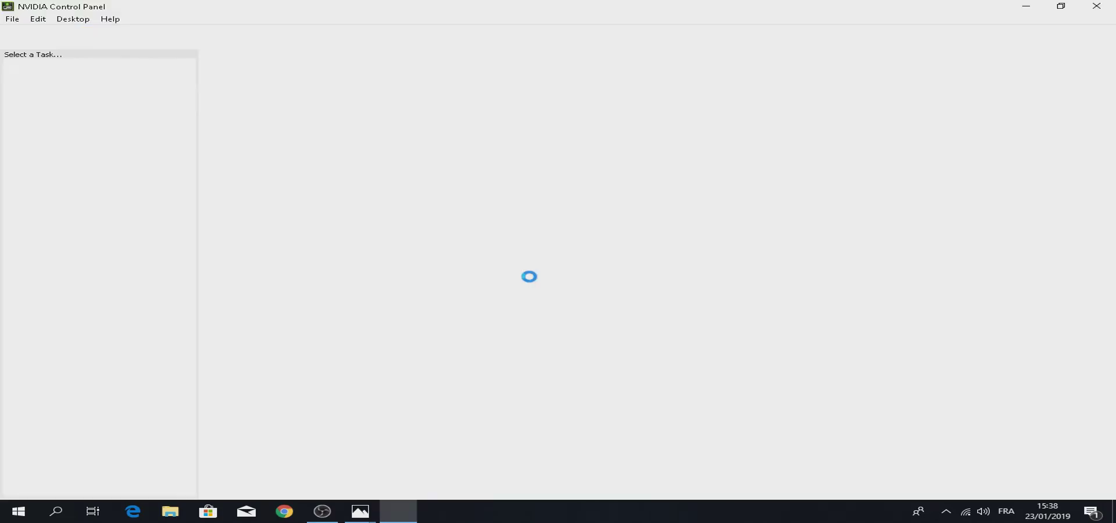
{"action": "left_click", "coordinate": [125, 76]}
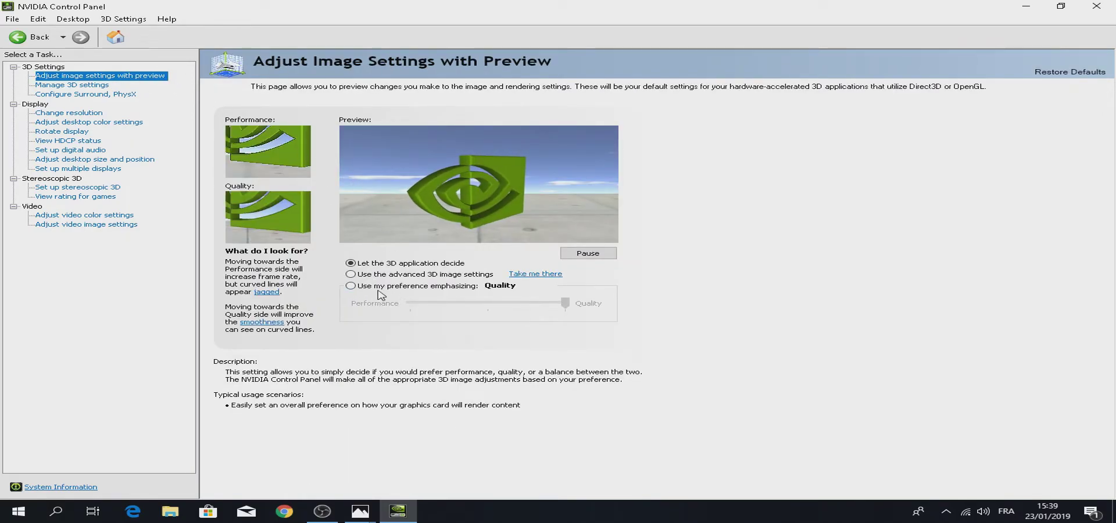
Set the image preference emphasis fully to Performance, switch to using the advanced 3D image settings and apply.
{"action": "left_click", "coordinate": [351, 286]}
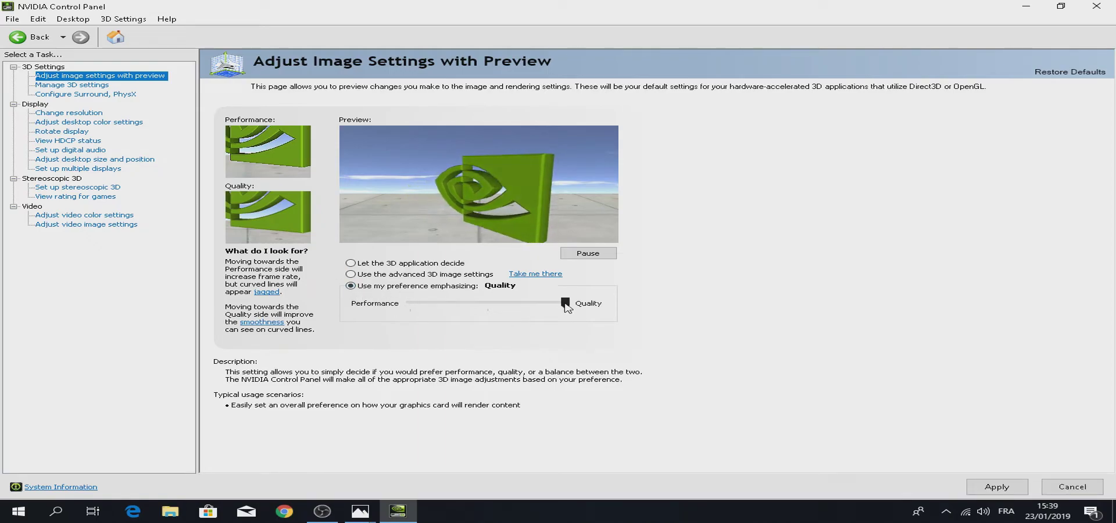
{"action": "left_click_drag", "start_coordinate": [567, 306], "coordinate": [431, 306]}
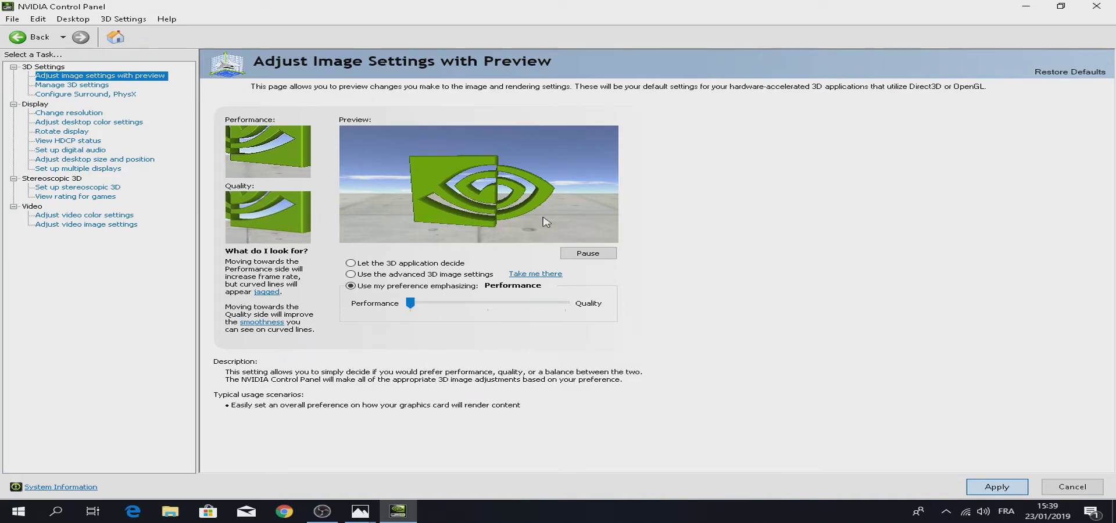
{"action": "left_click", "coordinate": [368, 274]}
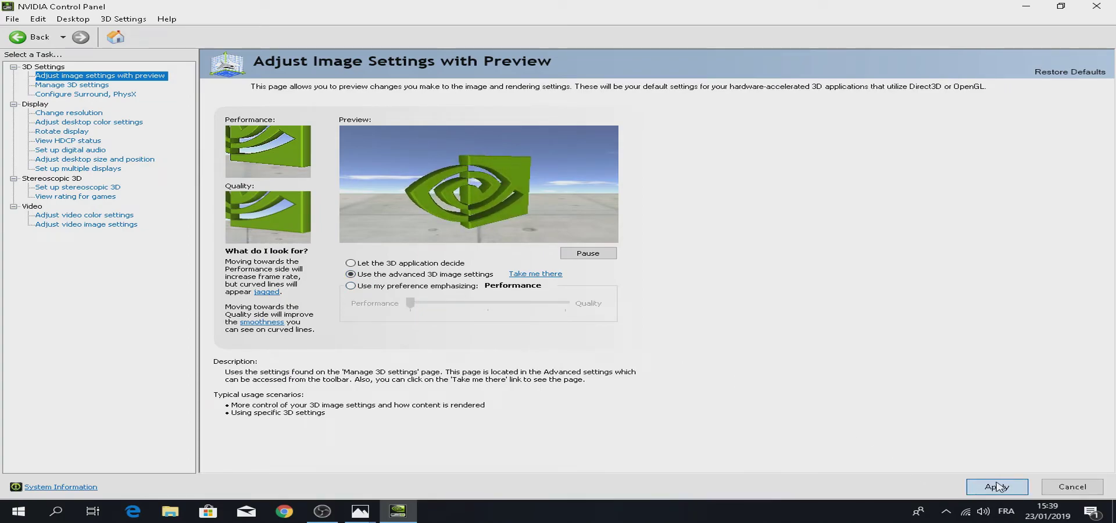
{"action": "left_click", "coordinate": [967, 490]}
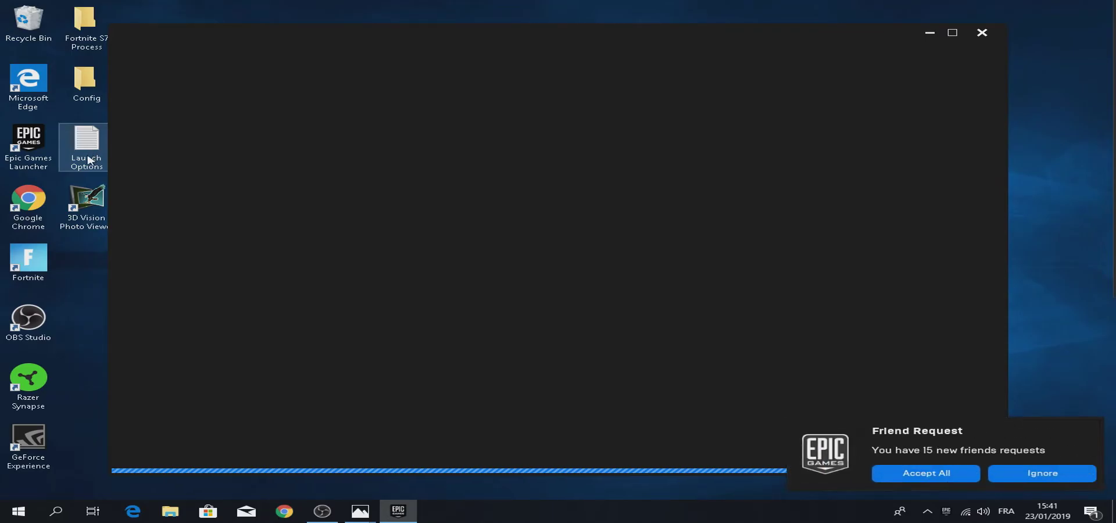
Ignore the pending Epic Games friend requests and open the Launch Options text file to review its PREFERREDPROCESSOR value.
{"action": "left_click", "coordinate": [1042, 473]}
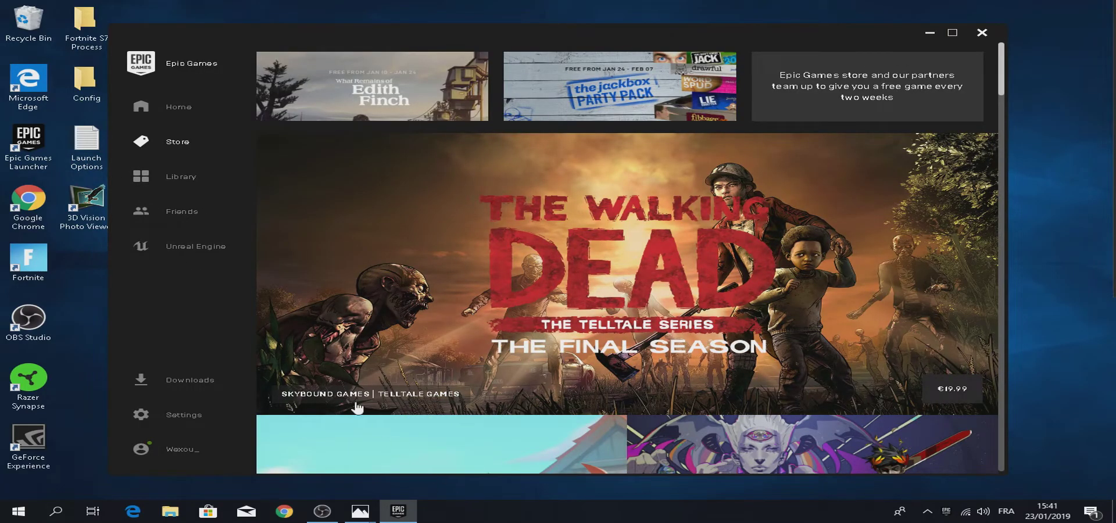
{"action": "double_click", "coordinate": [74, 152]}
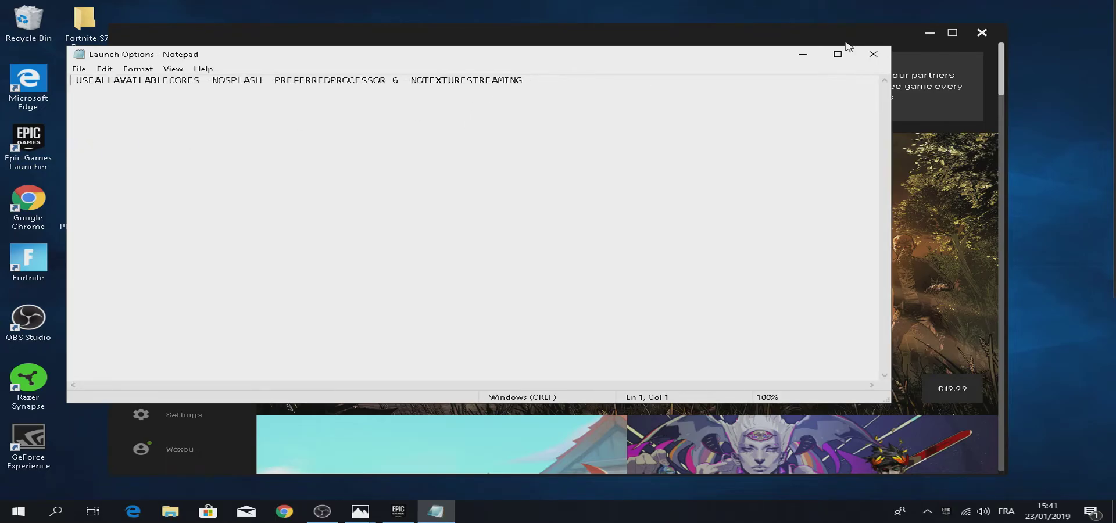
{"action": "right_click", "coordinate": [636, 511]}
{"action": "left_click", "coordinate": [543, 99]}
{"action": "left_click_drag", "start_coordinate": [665, 99], "coordinate": [74, 82]}
{"action": "left_click", "coordinate": [630, 131]}
{"action": "double_click", "coordinate": [395, 80]}
{"action": "left_click", "coordinate": [400, 80]}
Check the CPU's number of logical processors in Task Manager's performance data and close Task Manager.
{"action": "right_click", "coordinate": [526, 516]}
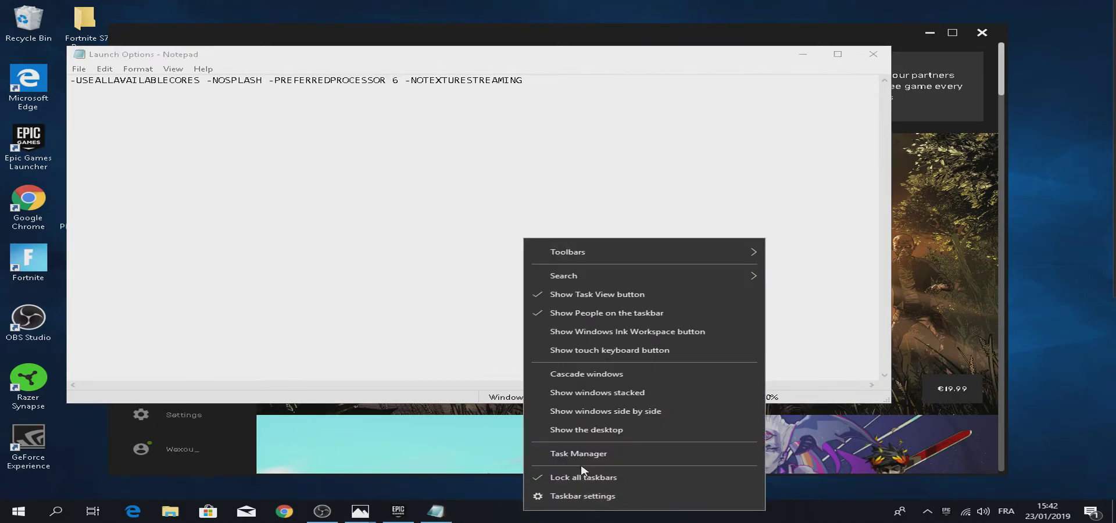
{"action": "left_click", "coordinate": [587, 456]}
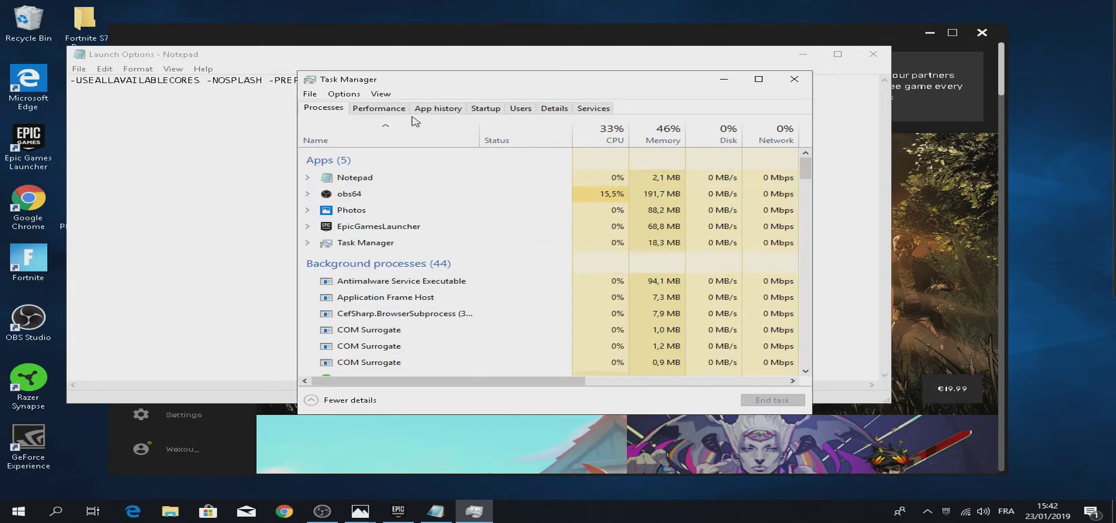
{"action": "left_click", "coordinate": [405, 110]}
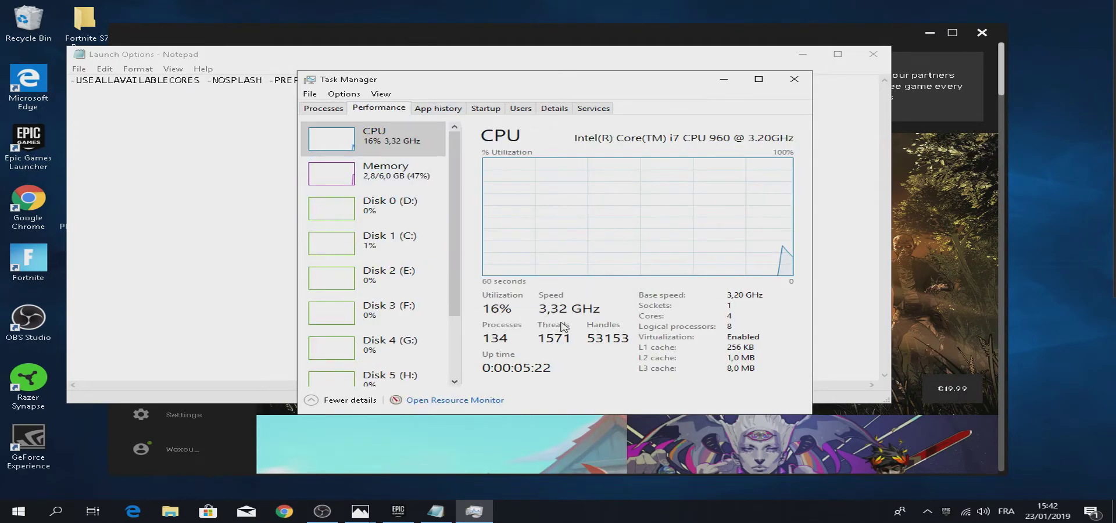
{"action": "left_click", "coordinate": [357, 142]}
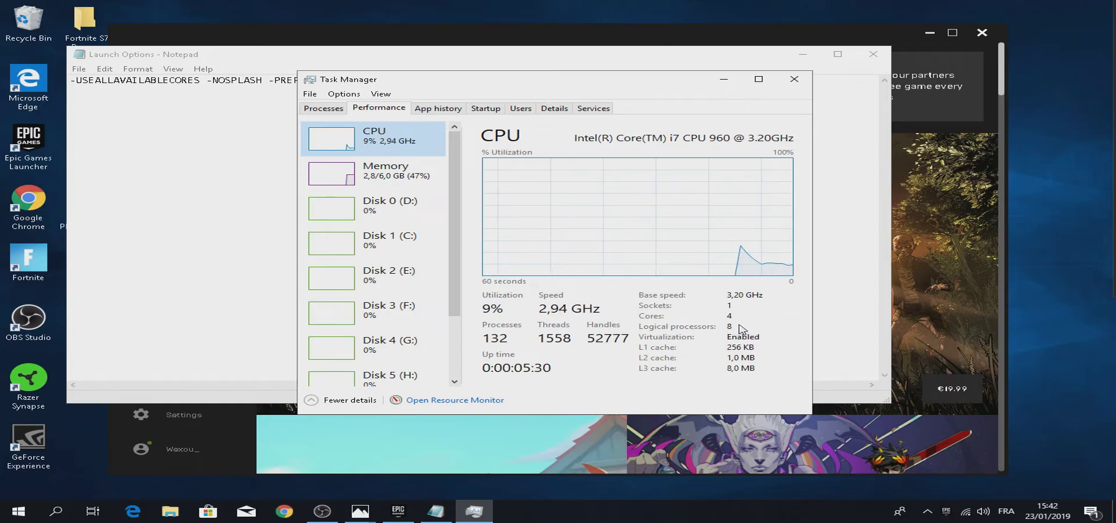
{"action": "left_click", "coordinate": [794, 79]}
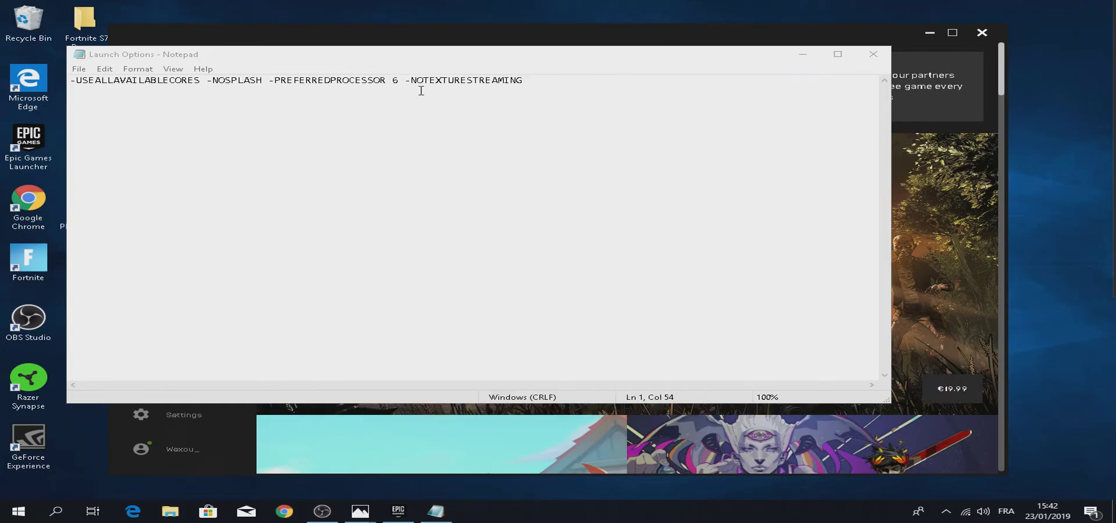
Set the -PREFERREDPROCESSOR value in the launch options text to 8.
{"action": "left_click", "coordinate": [400, 85]}
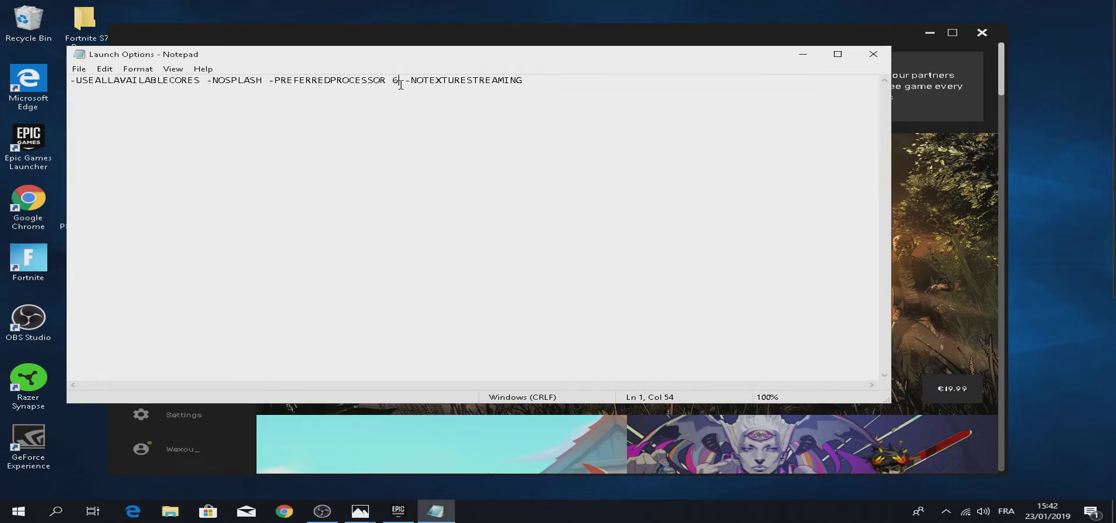
{"action": "key", "text": "BackSpace"}
{"action": "type", "text": "8"}
Copy the whole launch options line and close the text file.
{"action": "left_click_drag", "start_coordinate": [453, 86], "coordinate": [61, 81]}
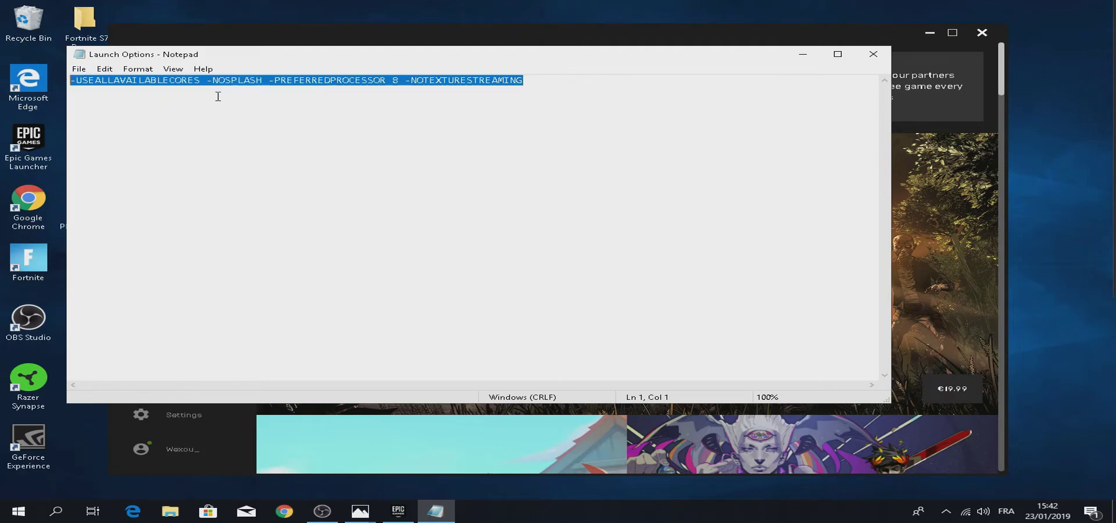
{"action": "right_click", "coordinate": [395, 80]}
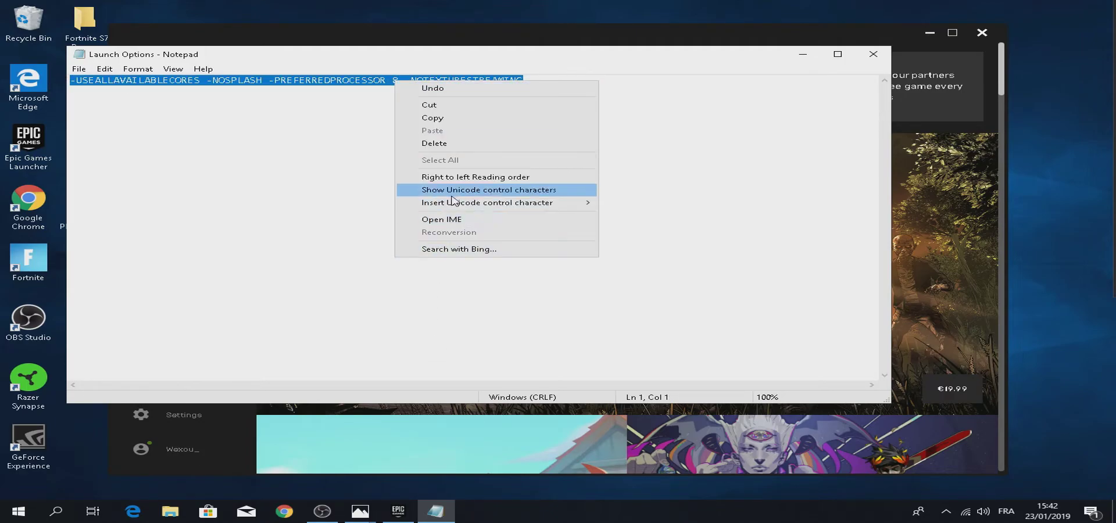
{"action": "left_click", "coordinate": [438, 117]}
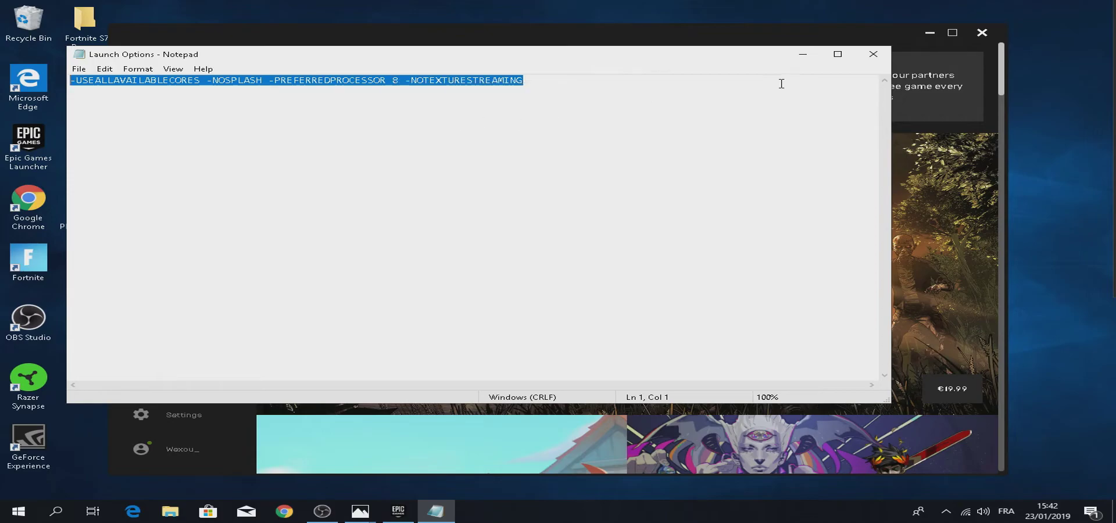
{"action": "left_click", "coordinate": [873, 54]}
{"action": "left_click", "coordinate": [605, 261]}
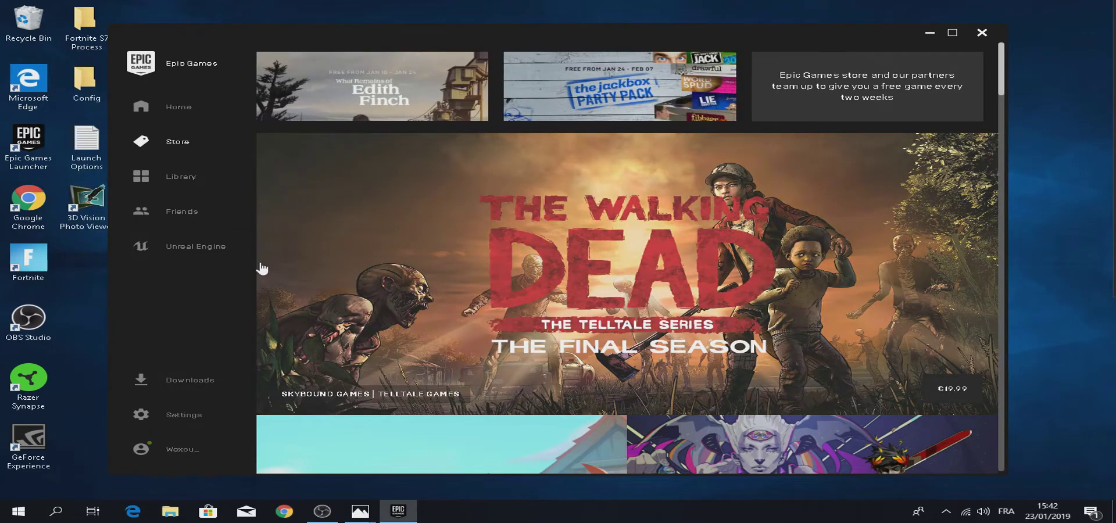
In the Epic Games Launcher settings, expand Fortnite under Manage Games and enable Additional Command Line Arguments.
{"action": "left_click", "coordinate": [180, 425]}
{"action": "scroll", "coordinate": [334, 243], "scroll_direction": "down", "scroll_amount": 5}
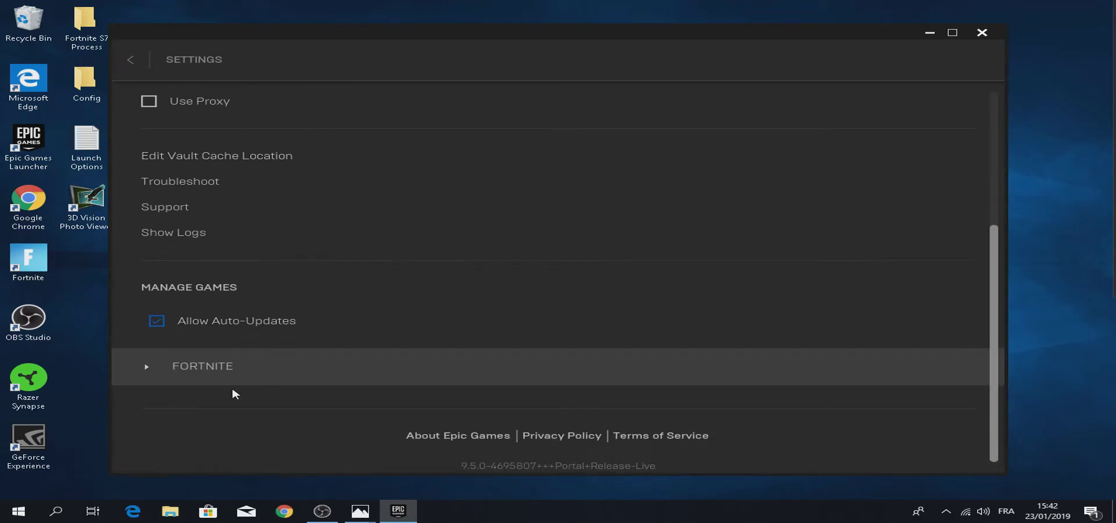
{"action": "left_click", "coordinate": [210, 368]}
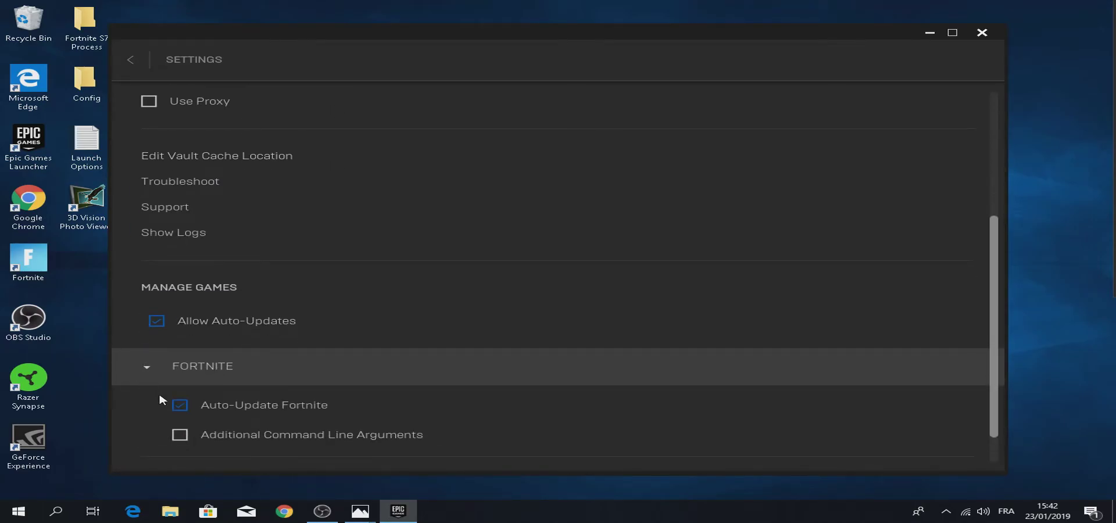
{"action": "scroll", "coordinate": [215, 410], "scroll_direction": "down", "scroll_amount": 1}
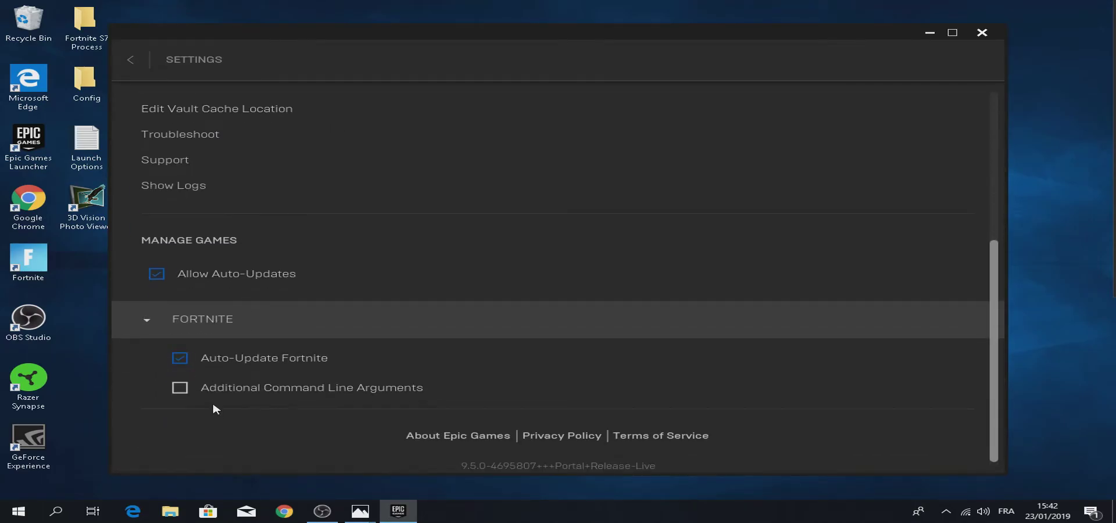
{"action": "left_click", "coordinate": [180, 388]}
{"action": "scroll", "coordinate": [286, 420], "scroll_direction": "down", "scroll_amount": 1}
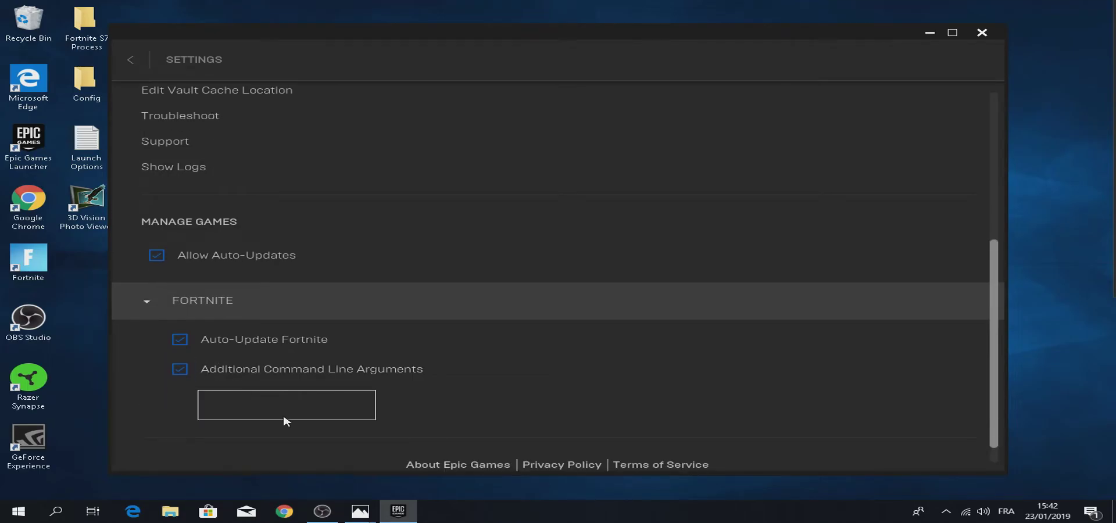
Paste the copied launch options as Fortnite's command line arguments, leave the settings and minimize the launcher.
{"action": "left_click", "coordinate": [297, 380]}
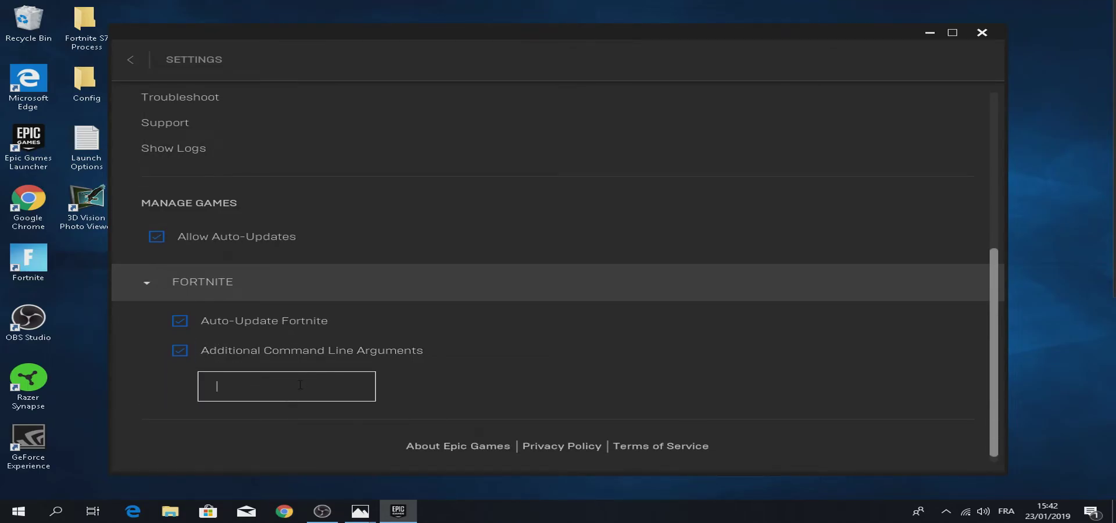
{"action": "key", "text": "ctrl+v"}
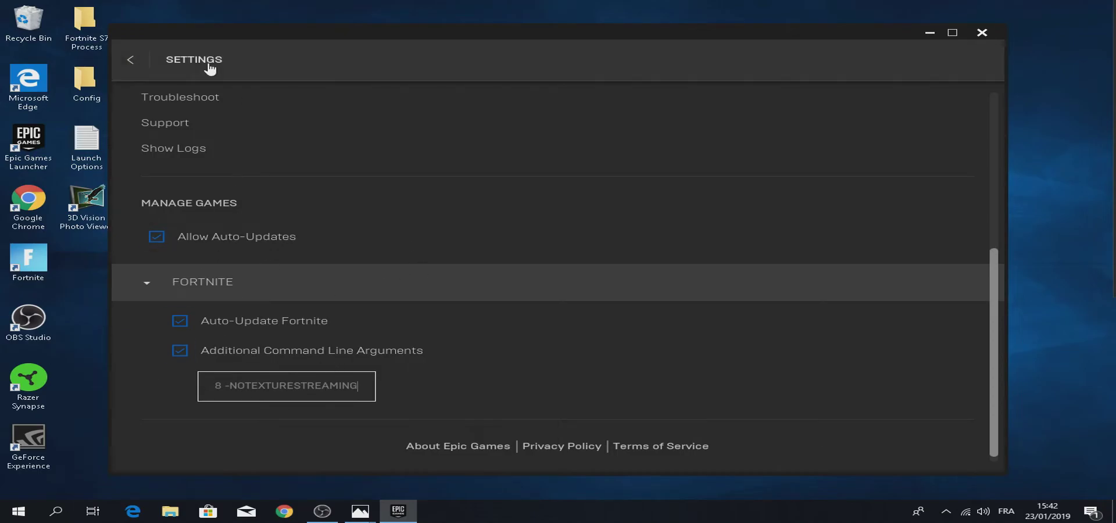
{"action": "left_click", "coordinate": [139, 68]}
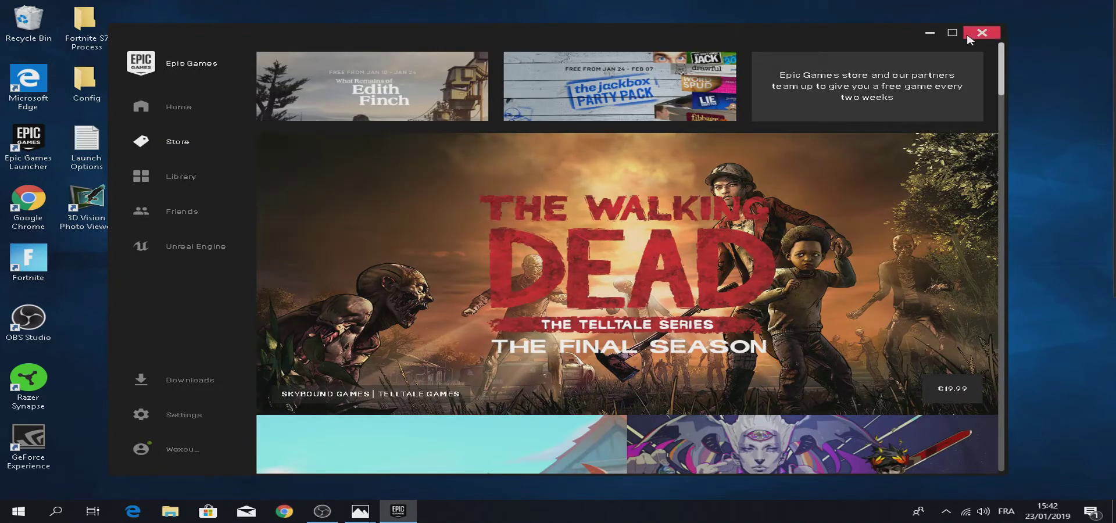
{"action": "left_click", "coordinate": [930, 32]}
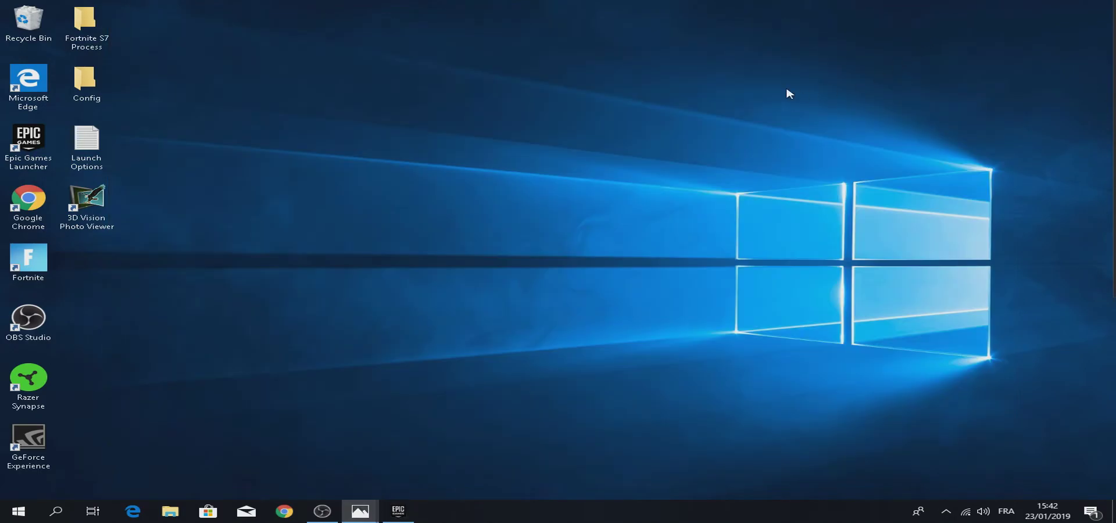
Move the Fortnite S7 Process folder, Config folder and Launch Options file together to the middle of the desktop.
{"action": "double_click", "coordinate": [101, 90]}
{"action": "left_click_drag", "start_coordinate": [523, 302], "coordinate": [401, 127]}
{"action": "left_click", "coordinate": [501, 234]}
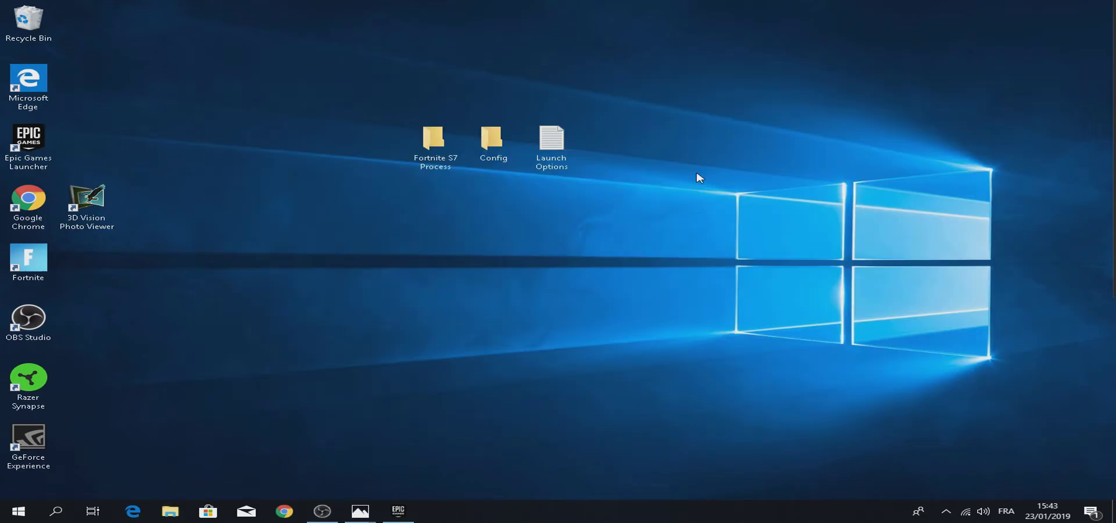
{"action": "left_click_drag", "start_coordinate": [722, 182], "coordinate": [401, 119]}
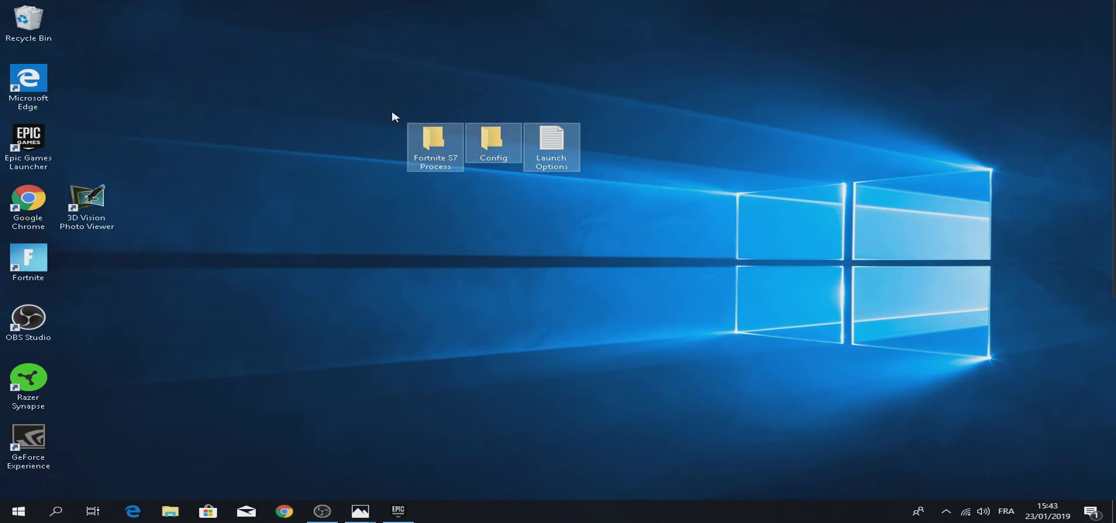
{"action": "left_click", "coordinate": [667, 188]}
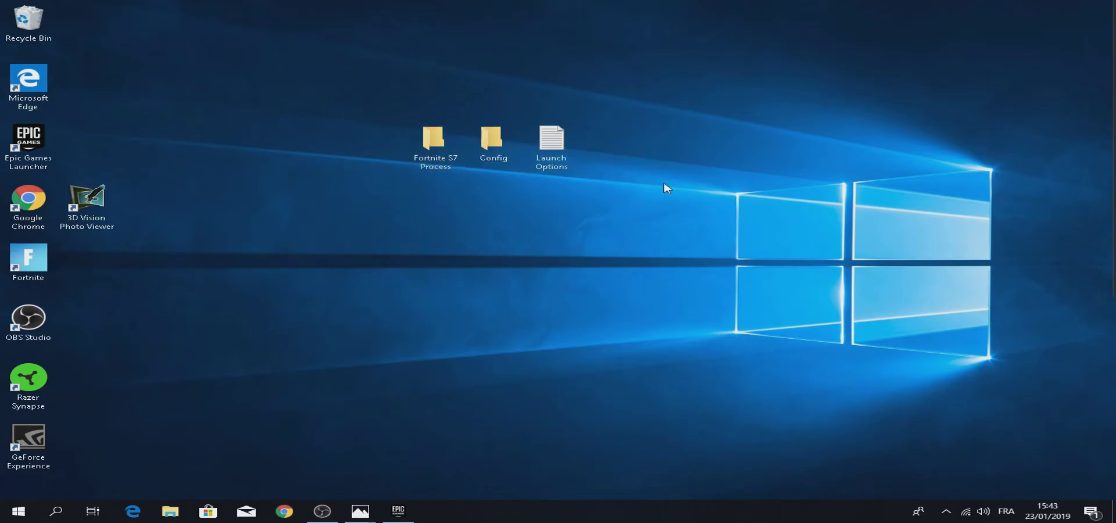
{"action": "double_click", "coordinate": [558, 157]}
{"action": "left_click", "coordinate": [875, 54]}
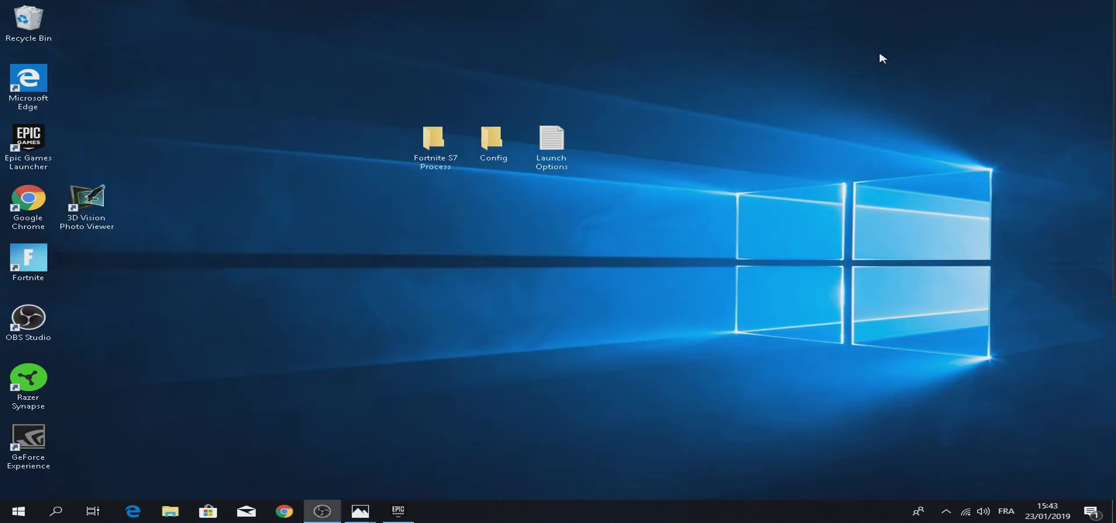
Open the Config folder from the desktop, then search Windows for %appdata% and open that folder maximized.
{"action": "double_click", "coordinate": [512, 146]}
{"action": "mouse_move", "coordinate": [466, 217]}
{"action": "left_mouse_down"}
{"action": "mouse_move", "coordinate": [374, 120]}
{"action": "mouse_move", "coordinate": [461, 207]}
{"action": "left_mouse_up"}
{"action": "left_click", "coordinate": [56, 511]}
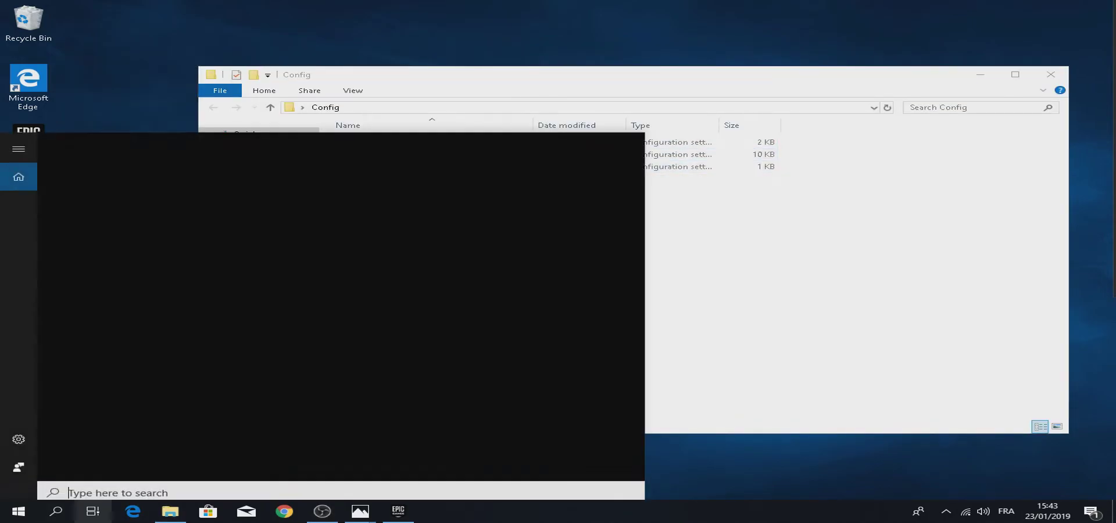
{"action": "type", "text": "%"}
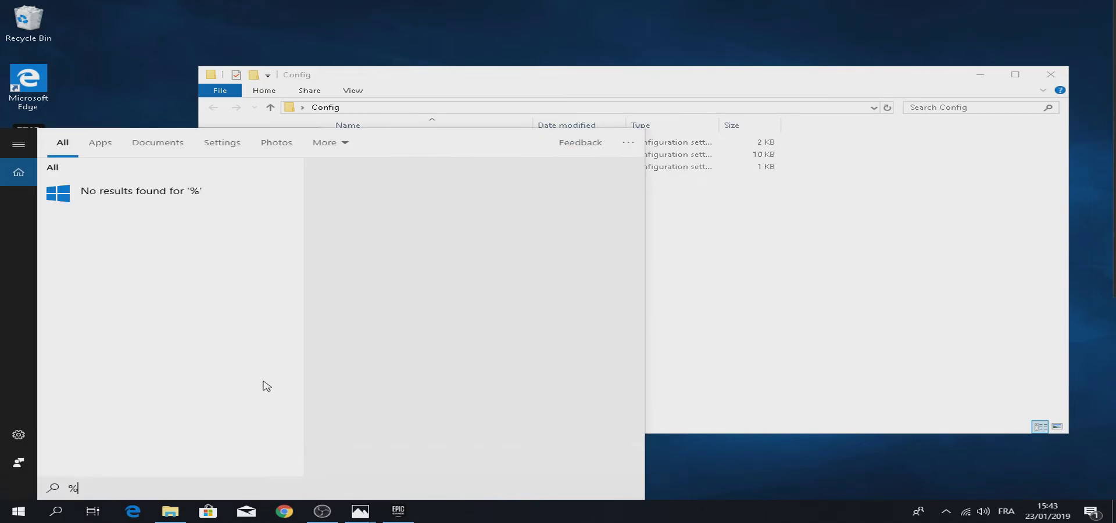
{"action": "type", "text": "appdata%"}
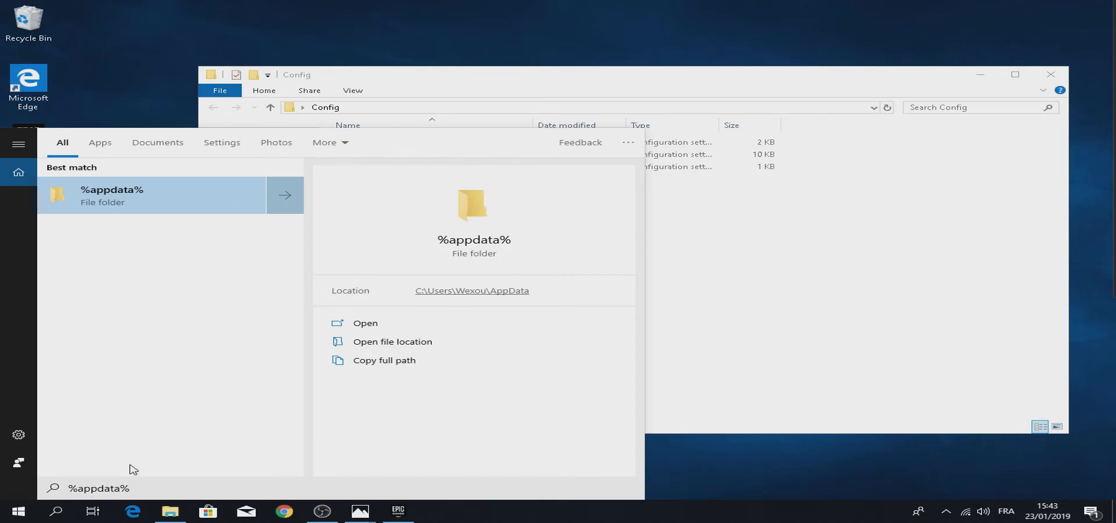
{"action": "left_click", "coordinate": [140, 193]}
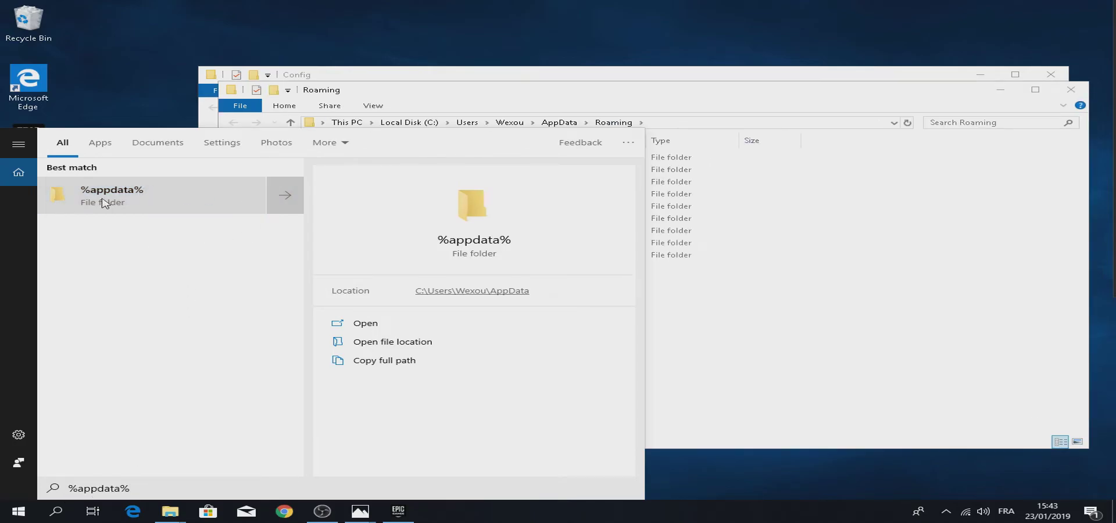
{"action": "left_click", "coordinate": [1036, 92]}
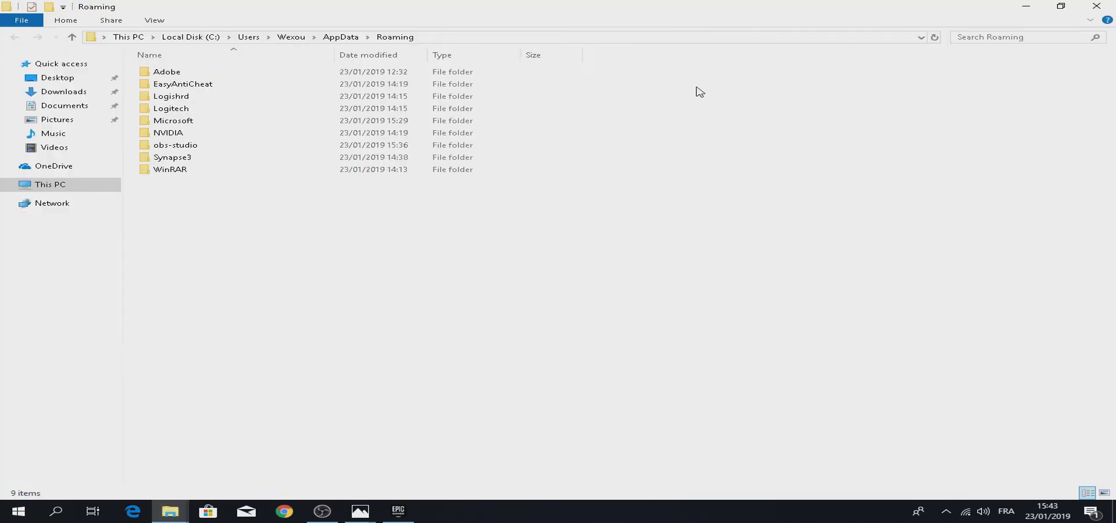
Go up to AppData and open the Local\FortniteGame\Saved\Config\WindowsClient folder.
{"action": "left_click", "coordinate": [343, 39]}
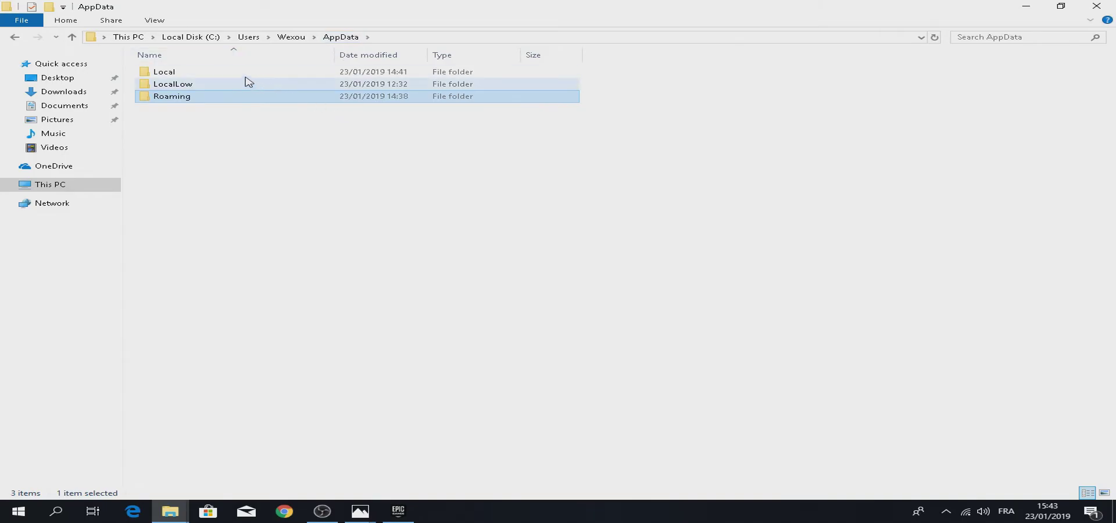
{"action": "double_click", "coordinate": [195, 72]}
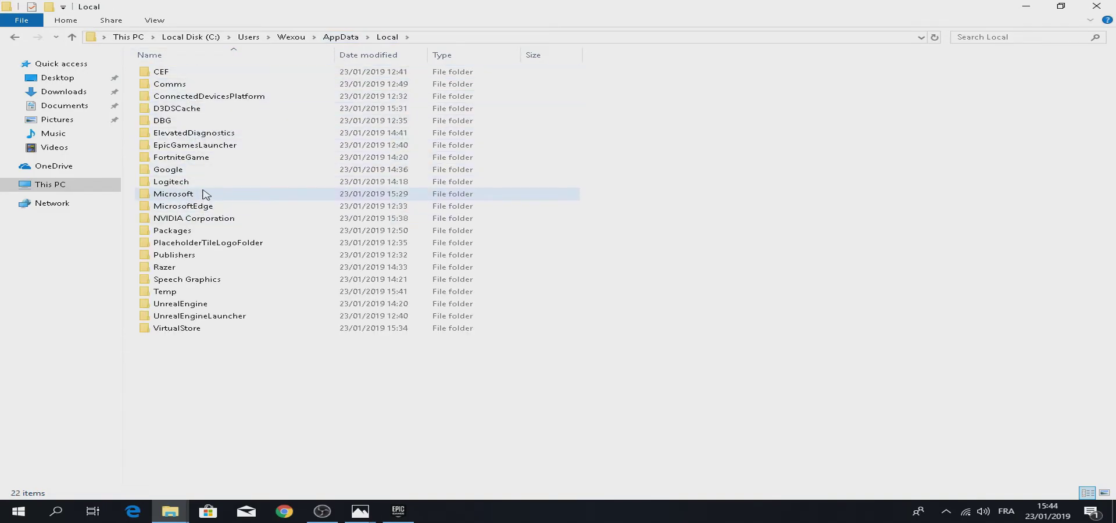
{"action": "double_click", "coordinate": [196, 158]}
{"action": "double_click", "coordinate": [177, 73]}
{"action": "double_click", "coordinate": [179, 85]}
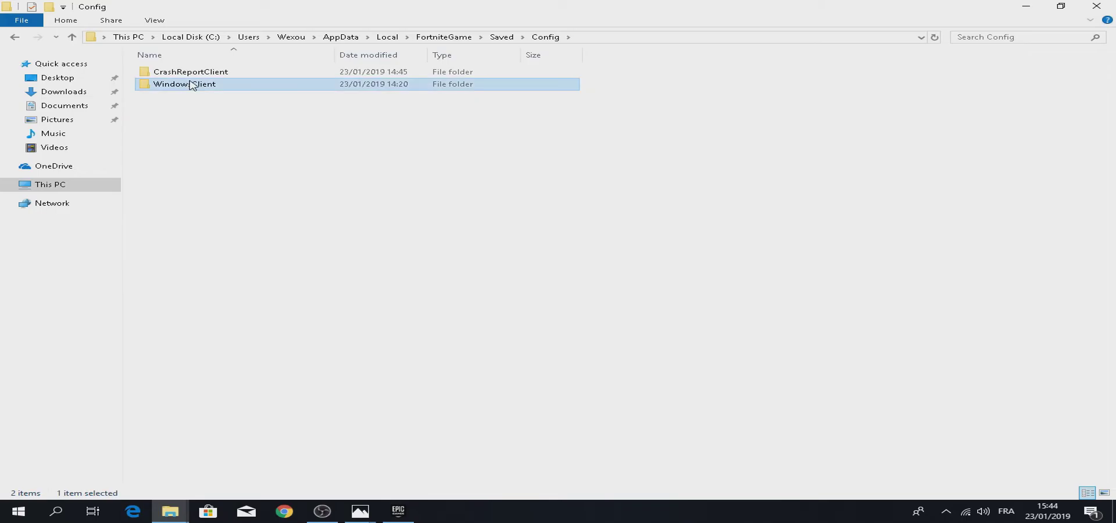
{"action": "double_click", "coordinate": [190, 85]}
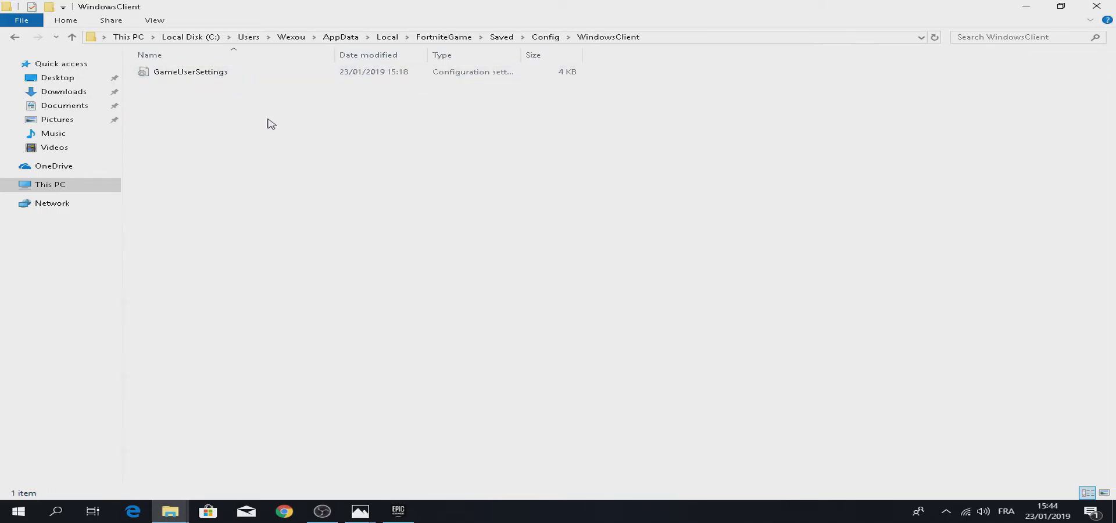
Arrange both folder windows and move Engine, GameUserSettings and Scalability from Config into WindowsClient, replacing the existing GameUserSettings file.
{"action": "left_click", "coordinate": [1071, 7]}
{"action": "left_click_drag", "start_coordinate": [657, 74], "coordinate": [745, 90]}
{"action": "left_click_drag", "start_coordinate": [251, 77], "coordinate": [67, 31]}
{"action": "left_click", "coordinate": [946, 122]}
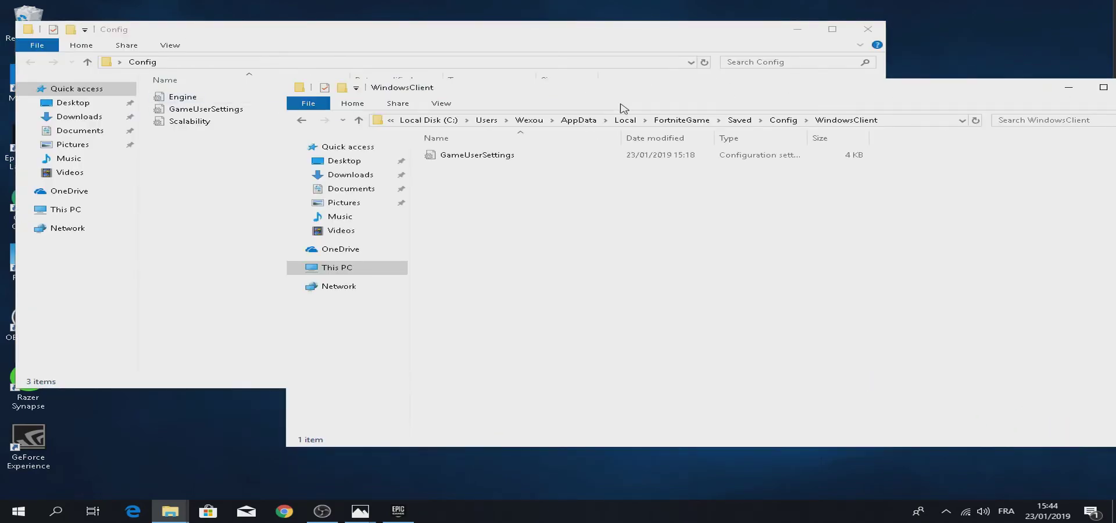
{"action": "left_click", "coordinate": [186, 149]}
{"action": "left_click_drag", "start_coordinate": [187, 149], "coordinate": [973, 224]}
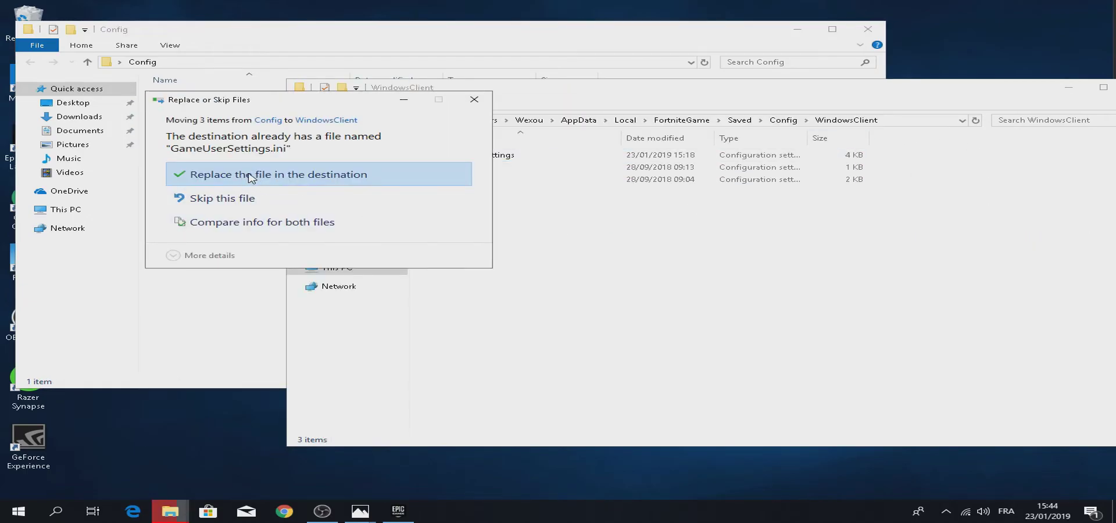
{"action": "left_click", "coordinate": [251, 174]}
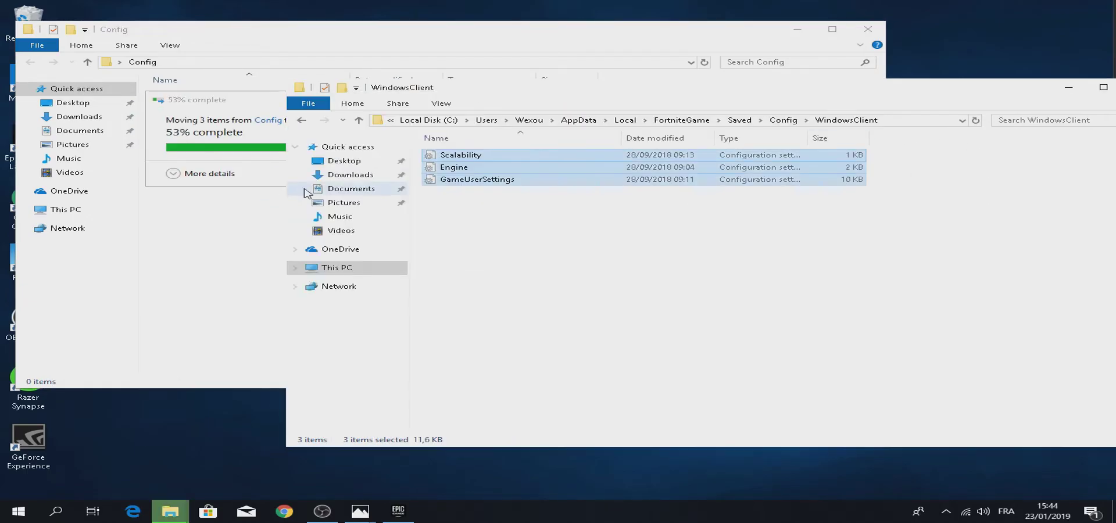
Bring the WindowsClient window fully into view, deselect the moved files and close both folder windows.
{"action": "left_click_drag", "start_coordinate": [906, 88], "coordinate": [817, 93]}
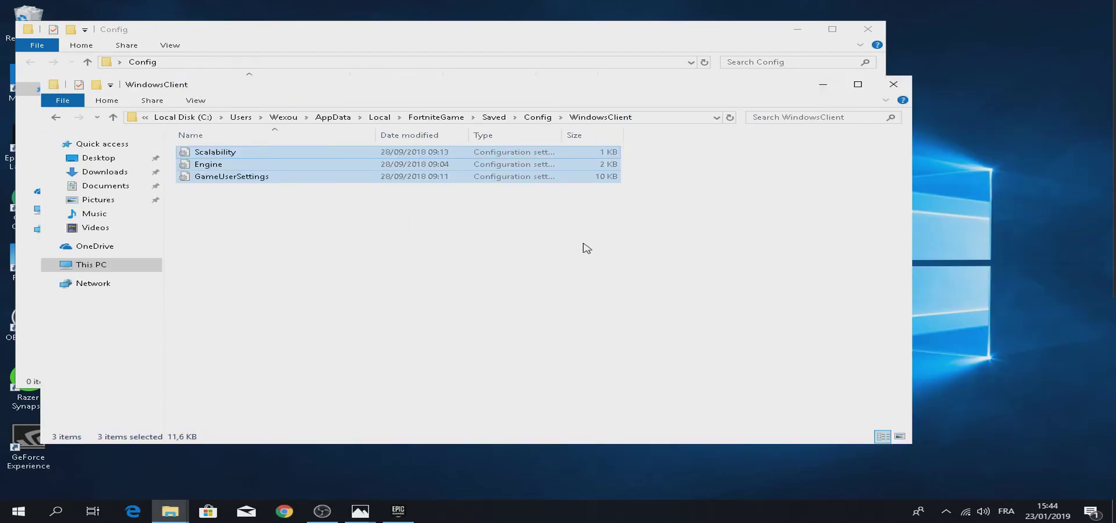
{"action": "left_click", "coordinate": [833, 172]}
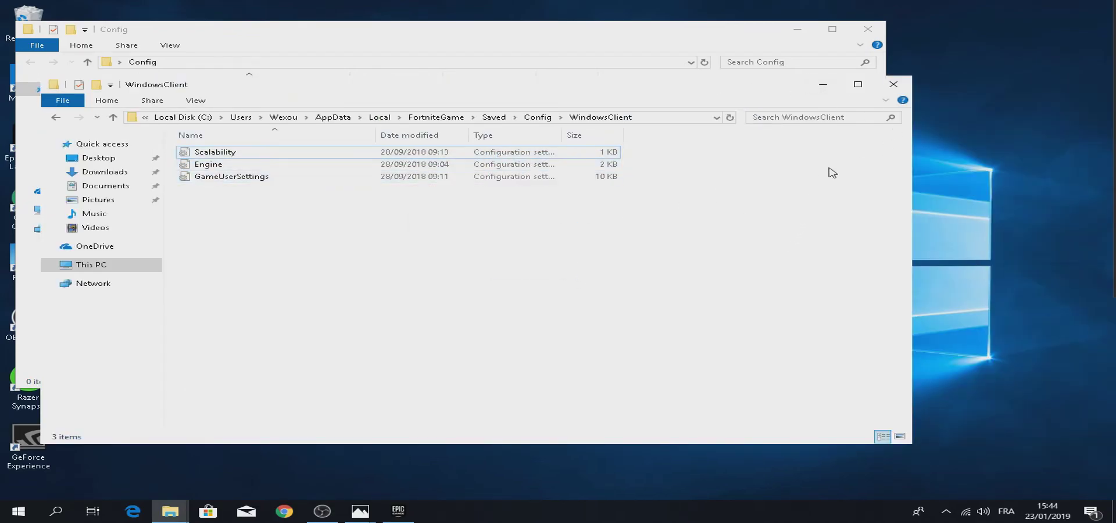
{"action": "left_click", "coordinate": [894, 86]}
{"action": "left_click", "coordinate": [867, 30]}
Open the Fortnite S7 Process folder, view its three Fortnite priority registry files and close the folder.
{"action": "left_click", "coordinate": [420, 153]}
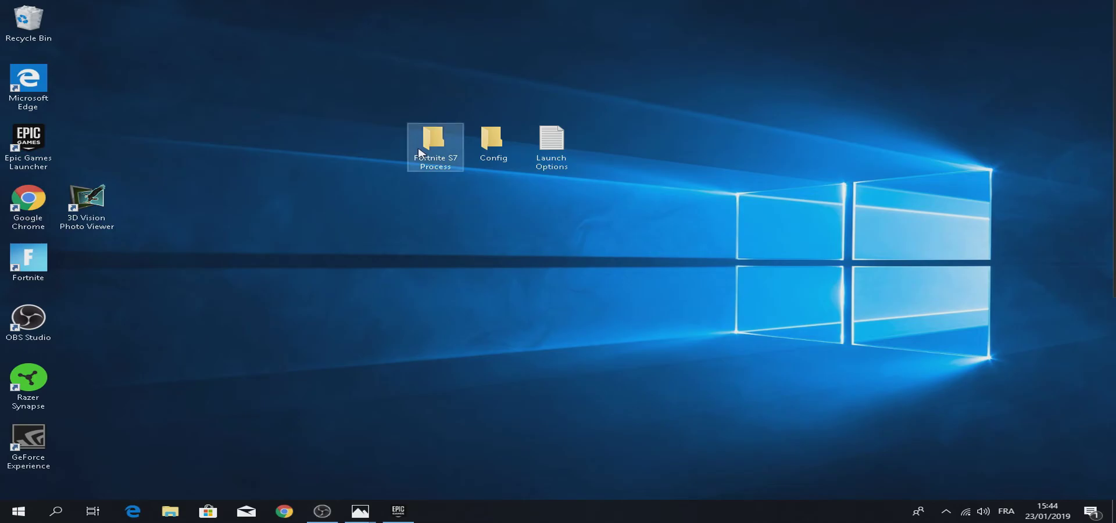
{"action": "double_click", "coordinate": [419, 153]}
{"action": "left_click_drag", "start_coordinate": [530, 255], "coordinate": [526, 64]}
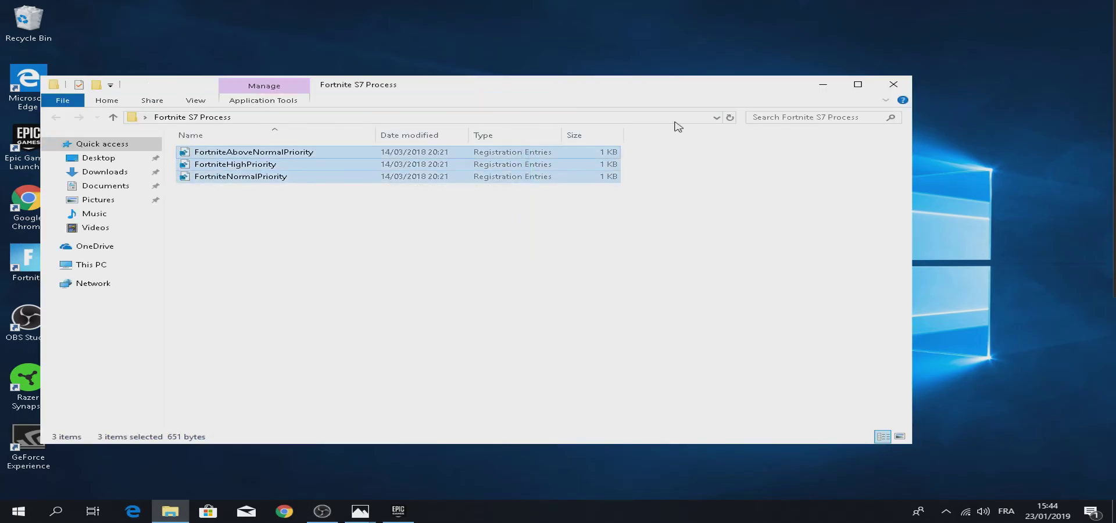
{"action": "left_click", "coordinate": [877, 87]}
{"action": "double_click", "coordinate": [433, 142]}
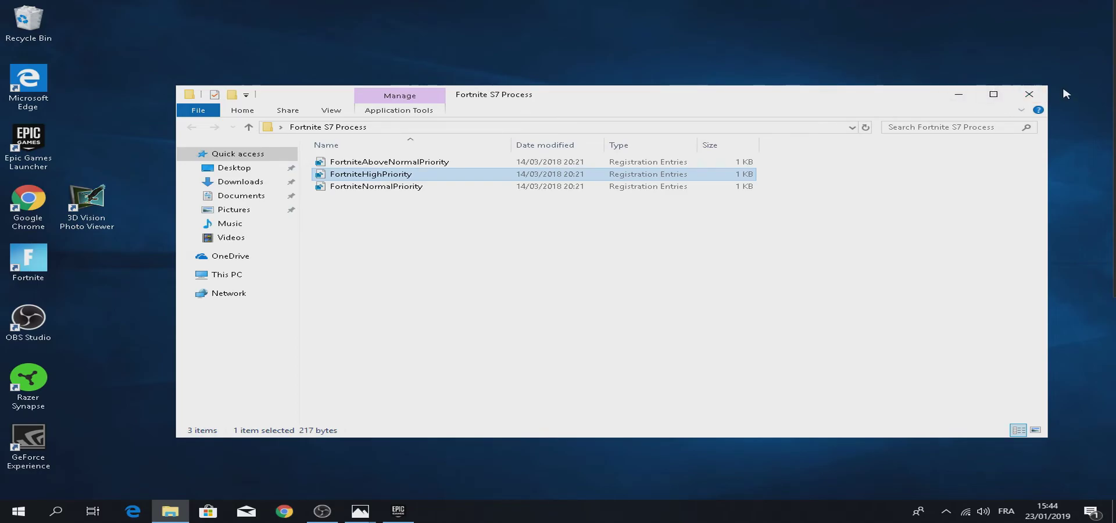
{"action": "left_click", "coordinate": [596, 197]}
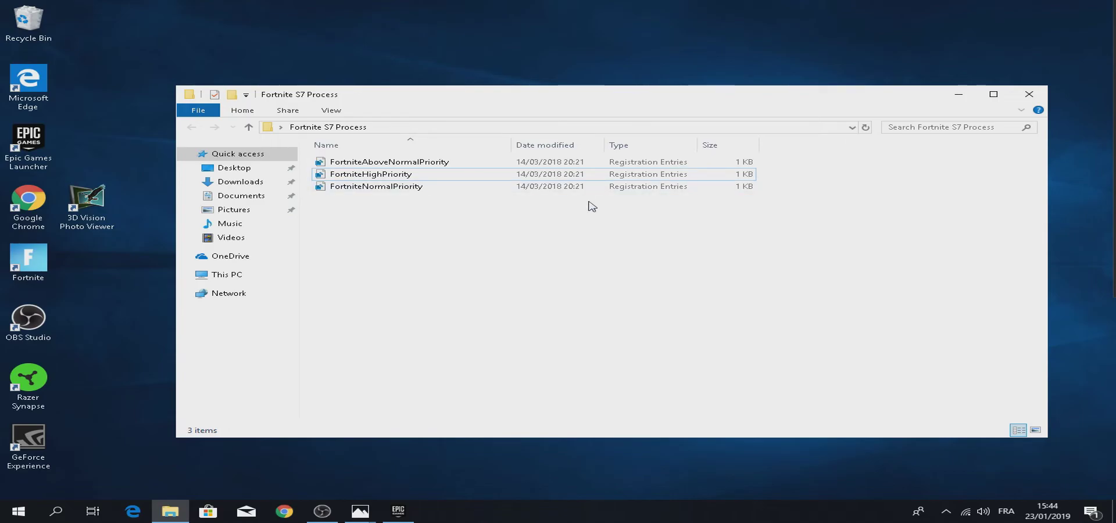
{"action": "left_click", "coordinate": [1029, 94]}
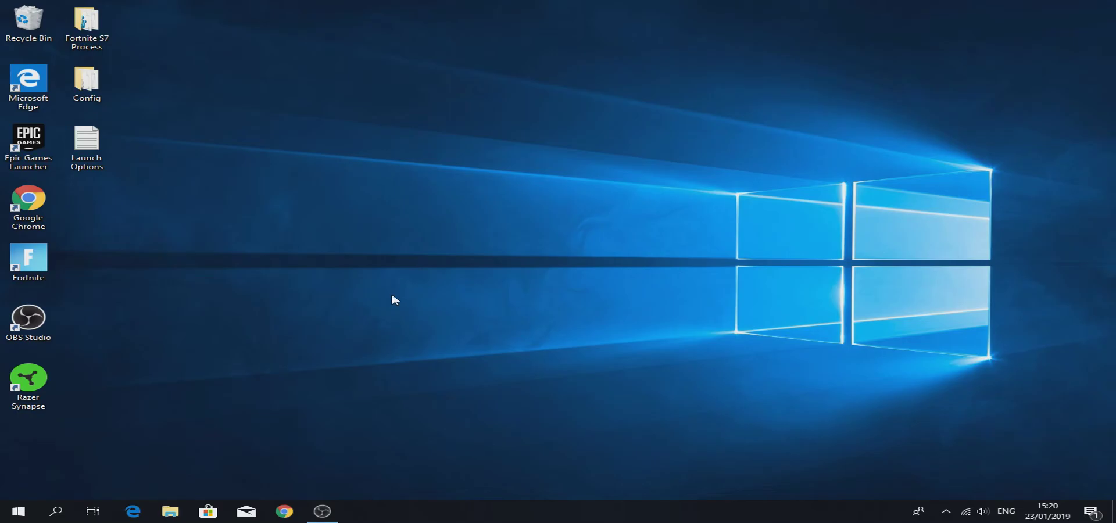
Open the advanced system settings from This PC's properties and bring up the Performance settings.
{"action": "left_click", "coordinate": [174, 515]}
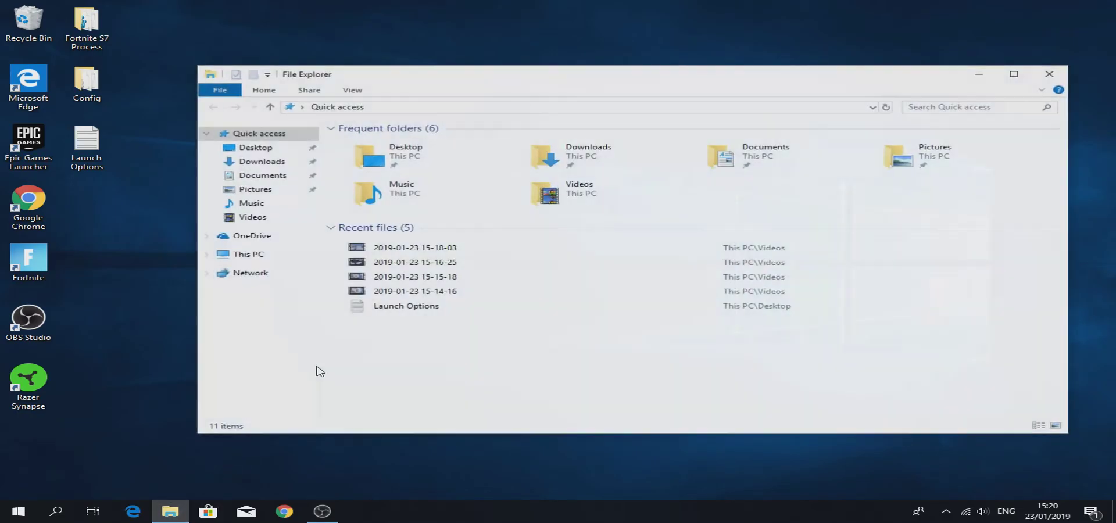
{"action": "right_click", "coordinate": [255, 262]}
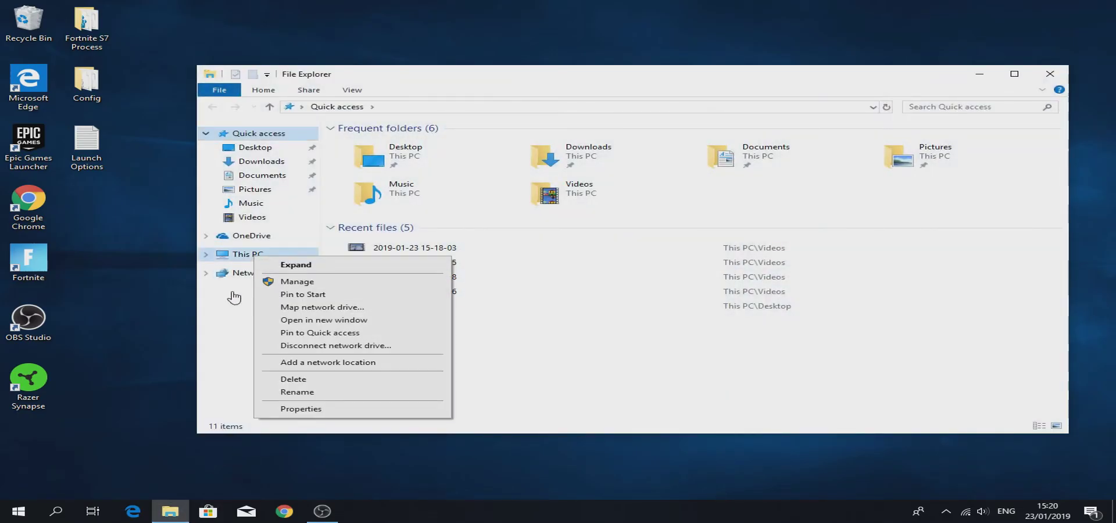
{"action": "left_click", "coordinate": [299, 409]}
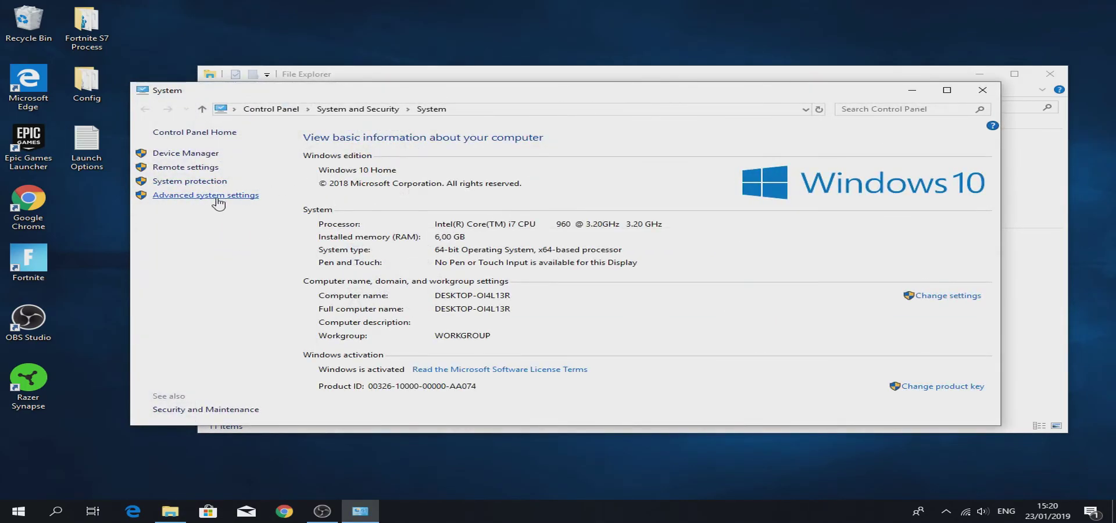
{"action": "left_click", "coordinate": [217, 198]}
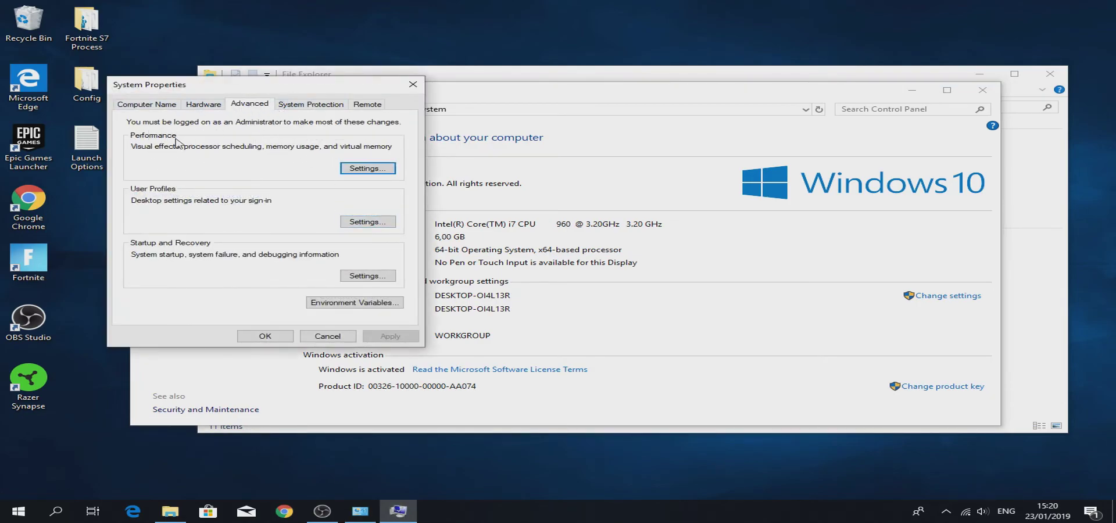
{"action": "left_click", "coordinate": [368, 170]}
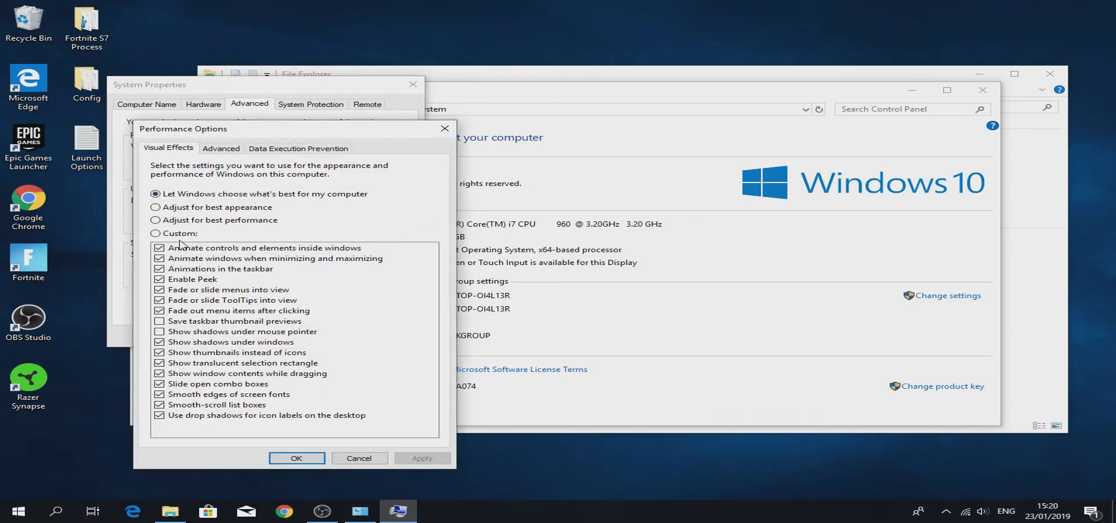
Set the visual effects to Adjust for best performance, apply the change and close all system and File Explorer windows.
{"action": "left_click", "coordinate": [156, 220]}
{"action": "left_click", "coordinate": [416, 459]}
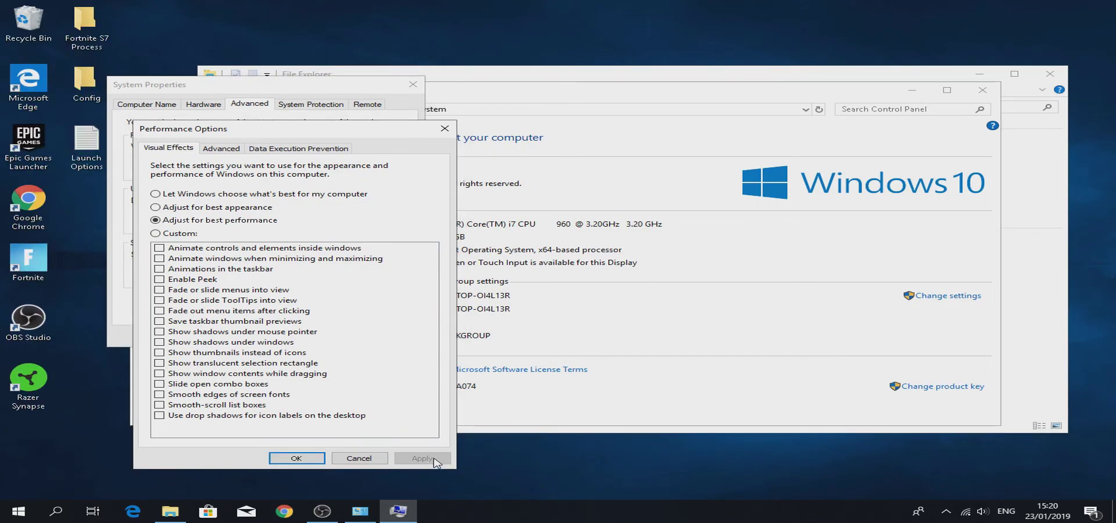
{"action": "left_click", "coordinate": [322, 460]}
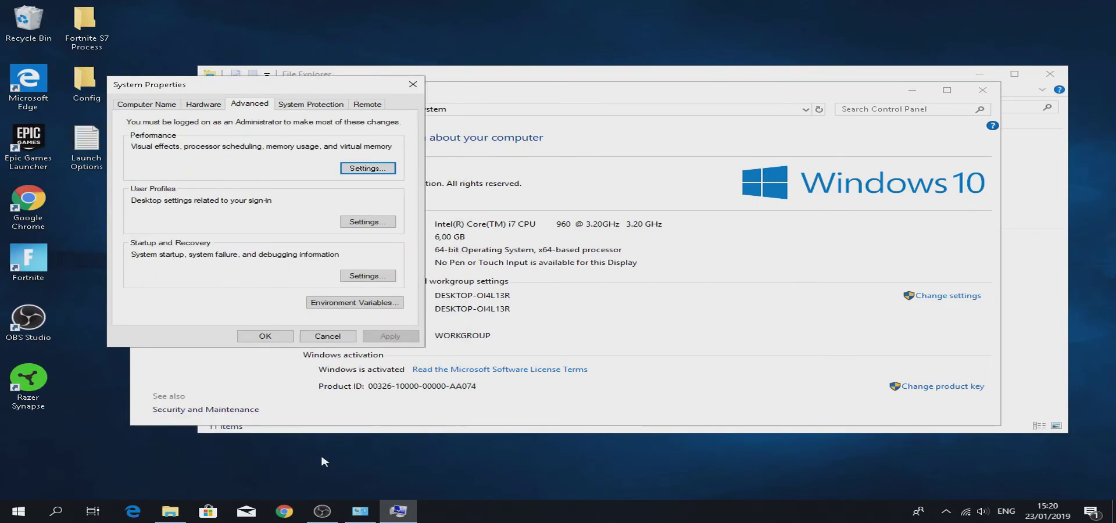
{"action": "left_click", "coordinate": [285, 339]}
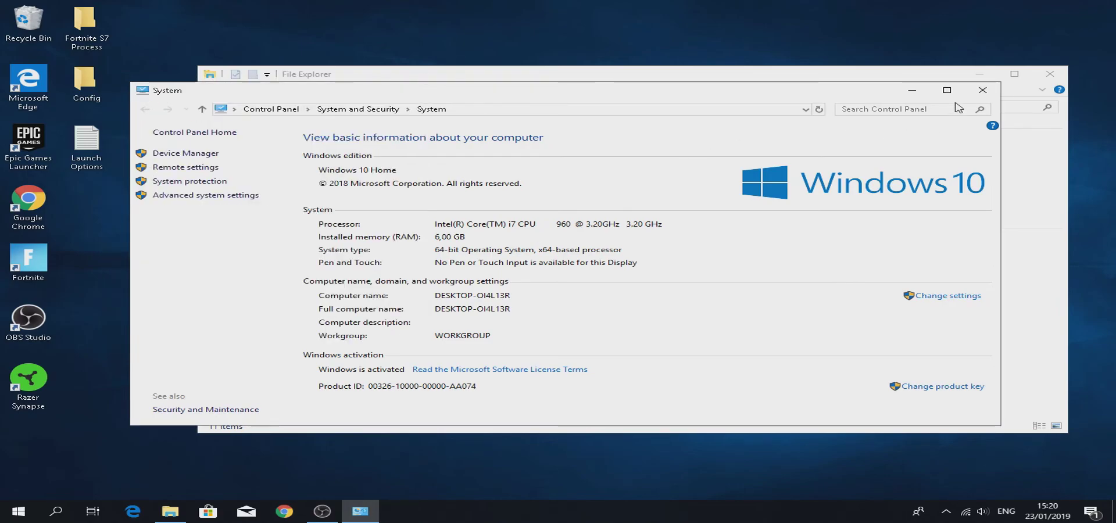
{"action": "left_click", "coordinate": [982, 90]}
{"action": "left_click", "coordinate": [1051, 72]}
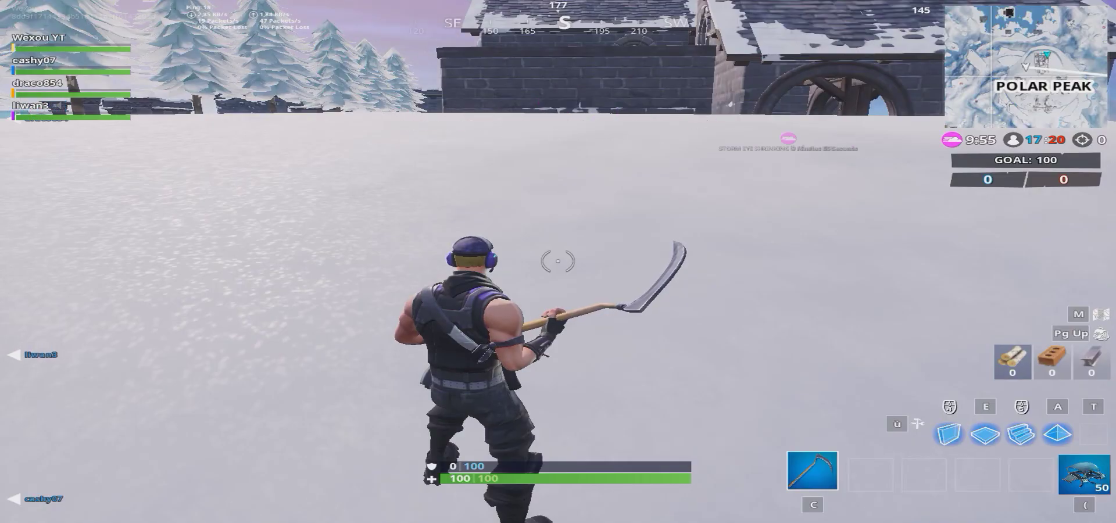
{"action": "key", "text": "z"}
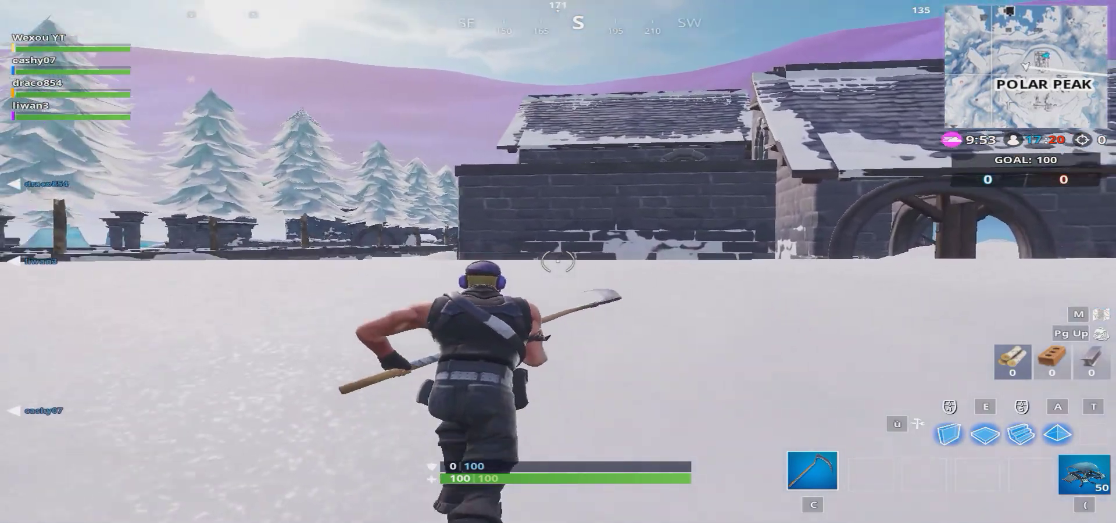
{"action": "key", "text": "z"}
{"action": "key", "text": "z"}
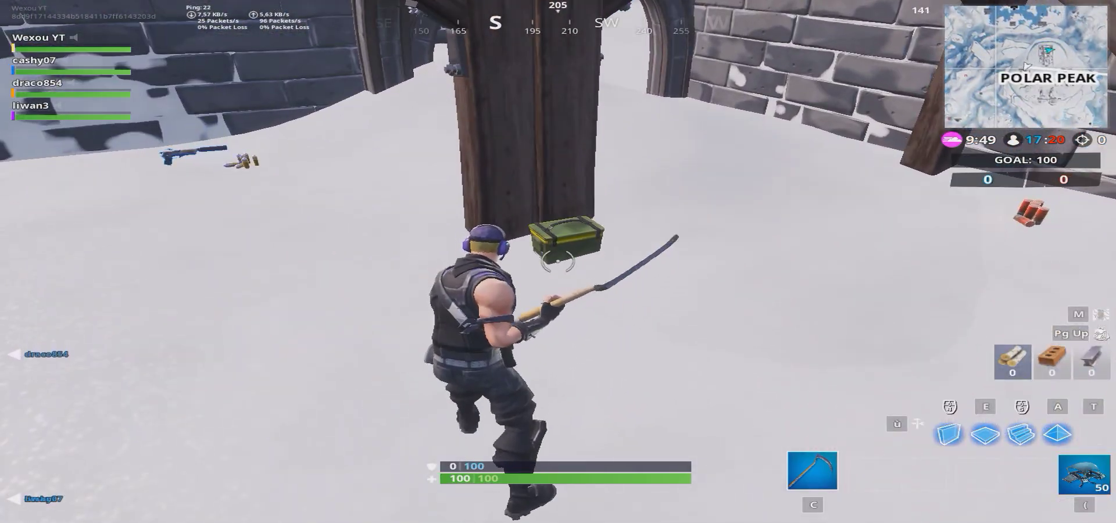
{"action": "key", "text": "shift"}
{"action": "key", "text": "z"}
{"action": "key", "text": "shift"}
{"action": "key", "text": "z"}
{"action": "key", "text": "v"}
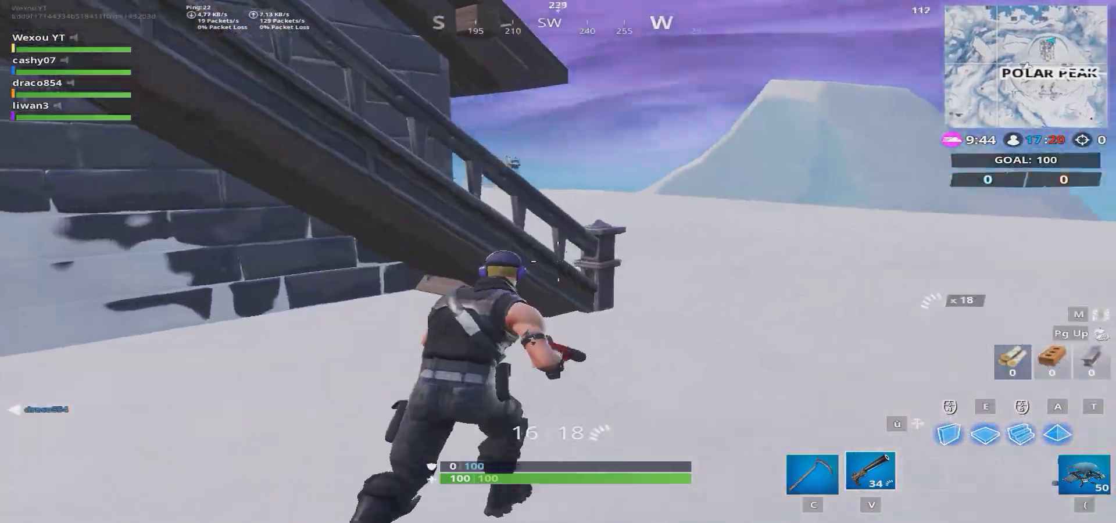